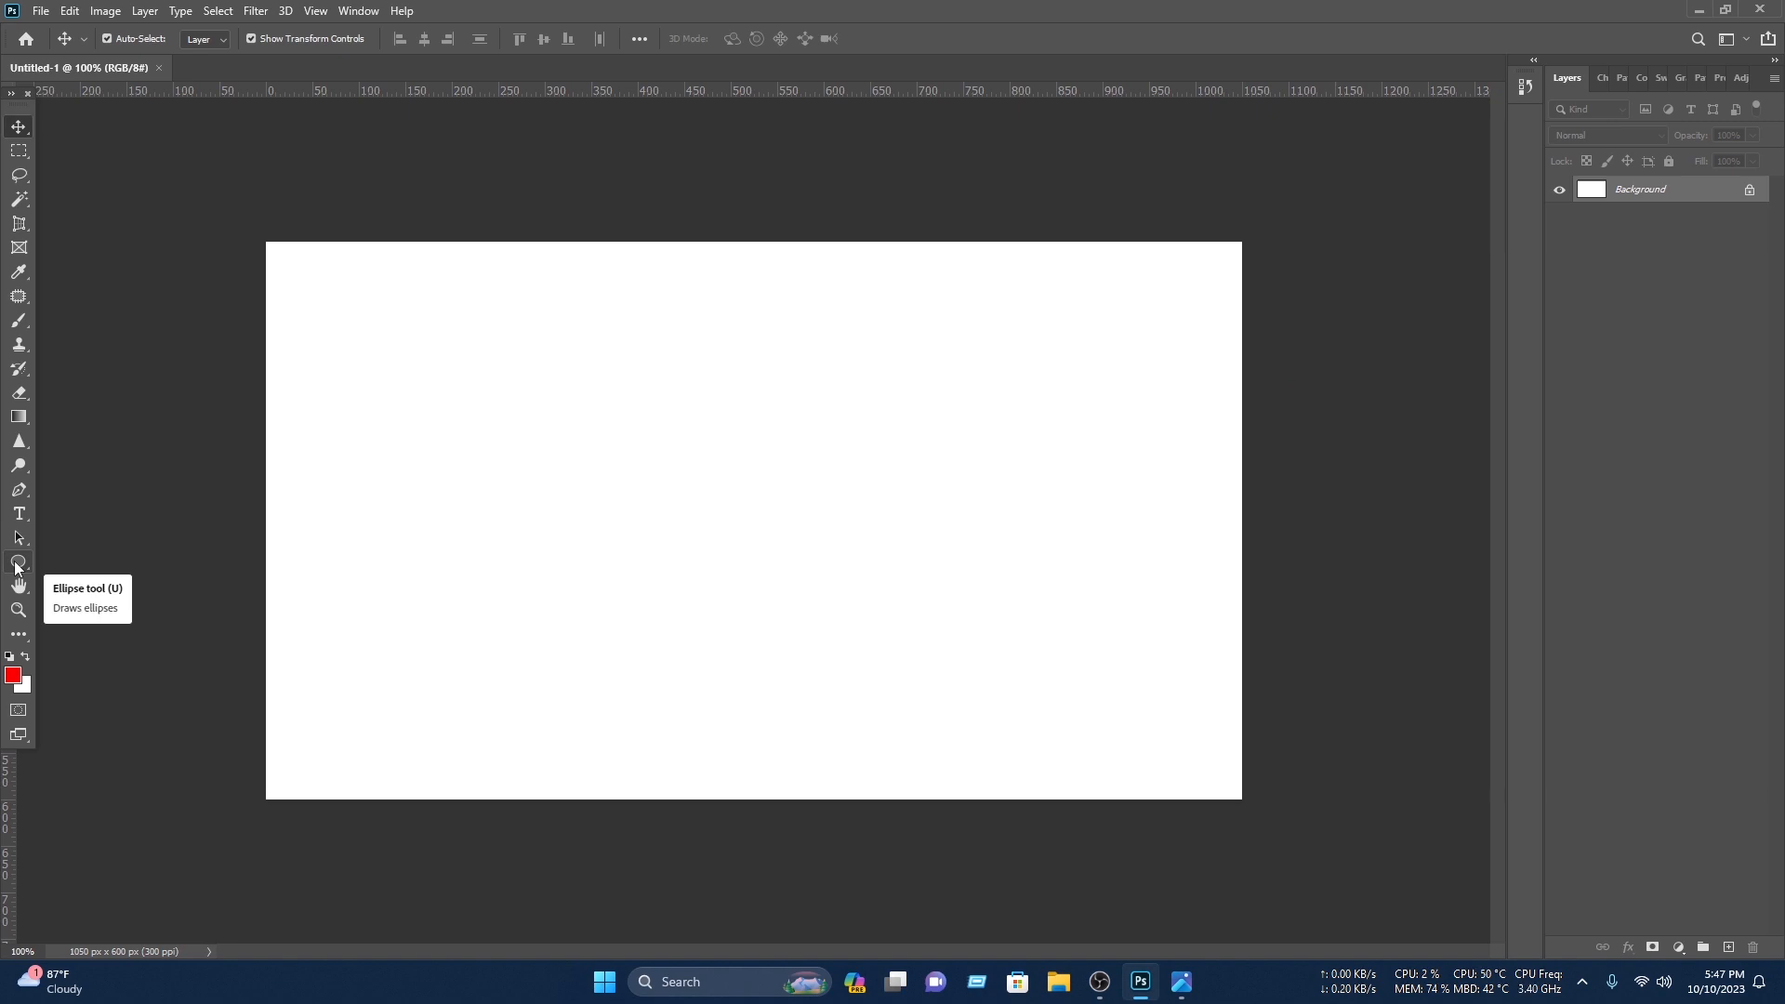
- Create a red three-sided polygon, 100 px wide and 100 px high, near the middle of the canvas
click(18, 565)
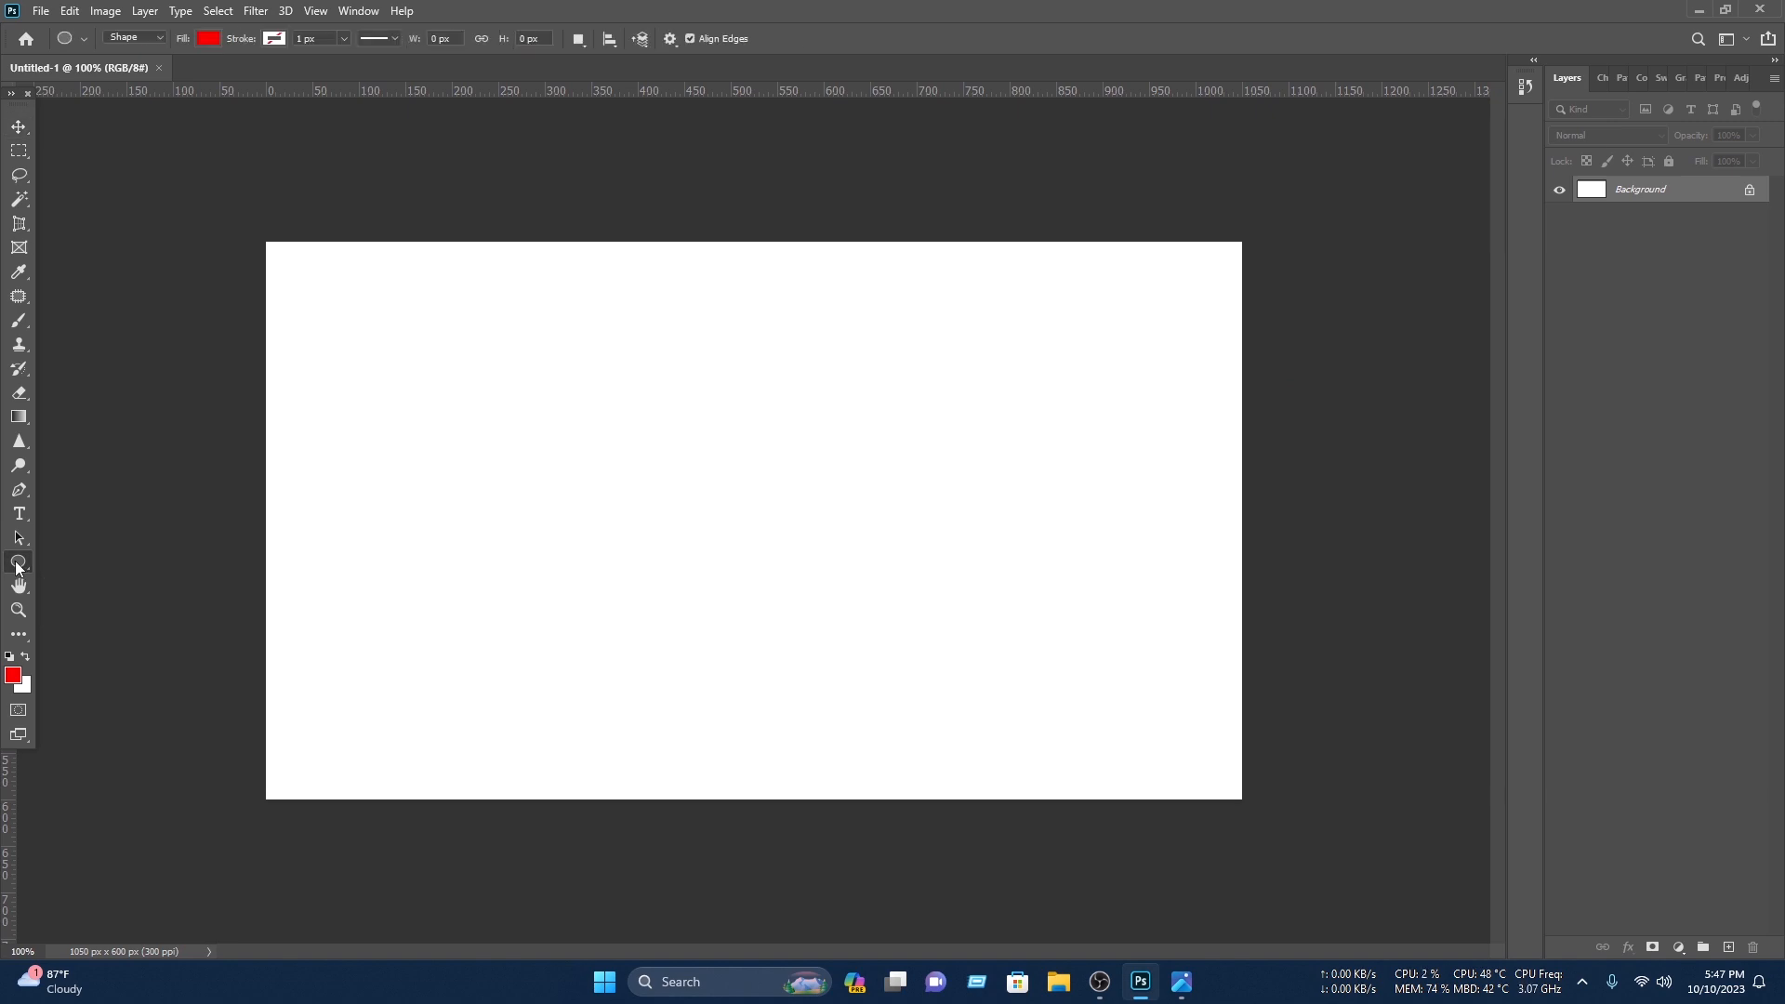
right_click(18, 565)
click(91, 623)
click(722, 427)
double_click(889, 283)
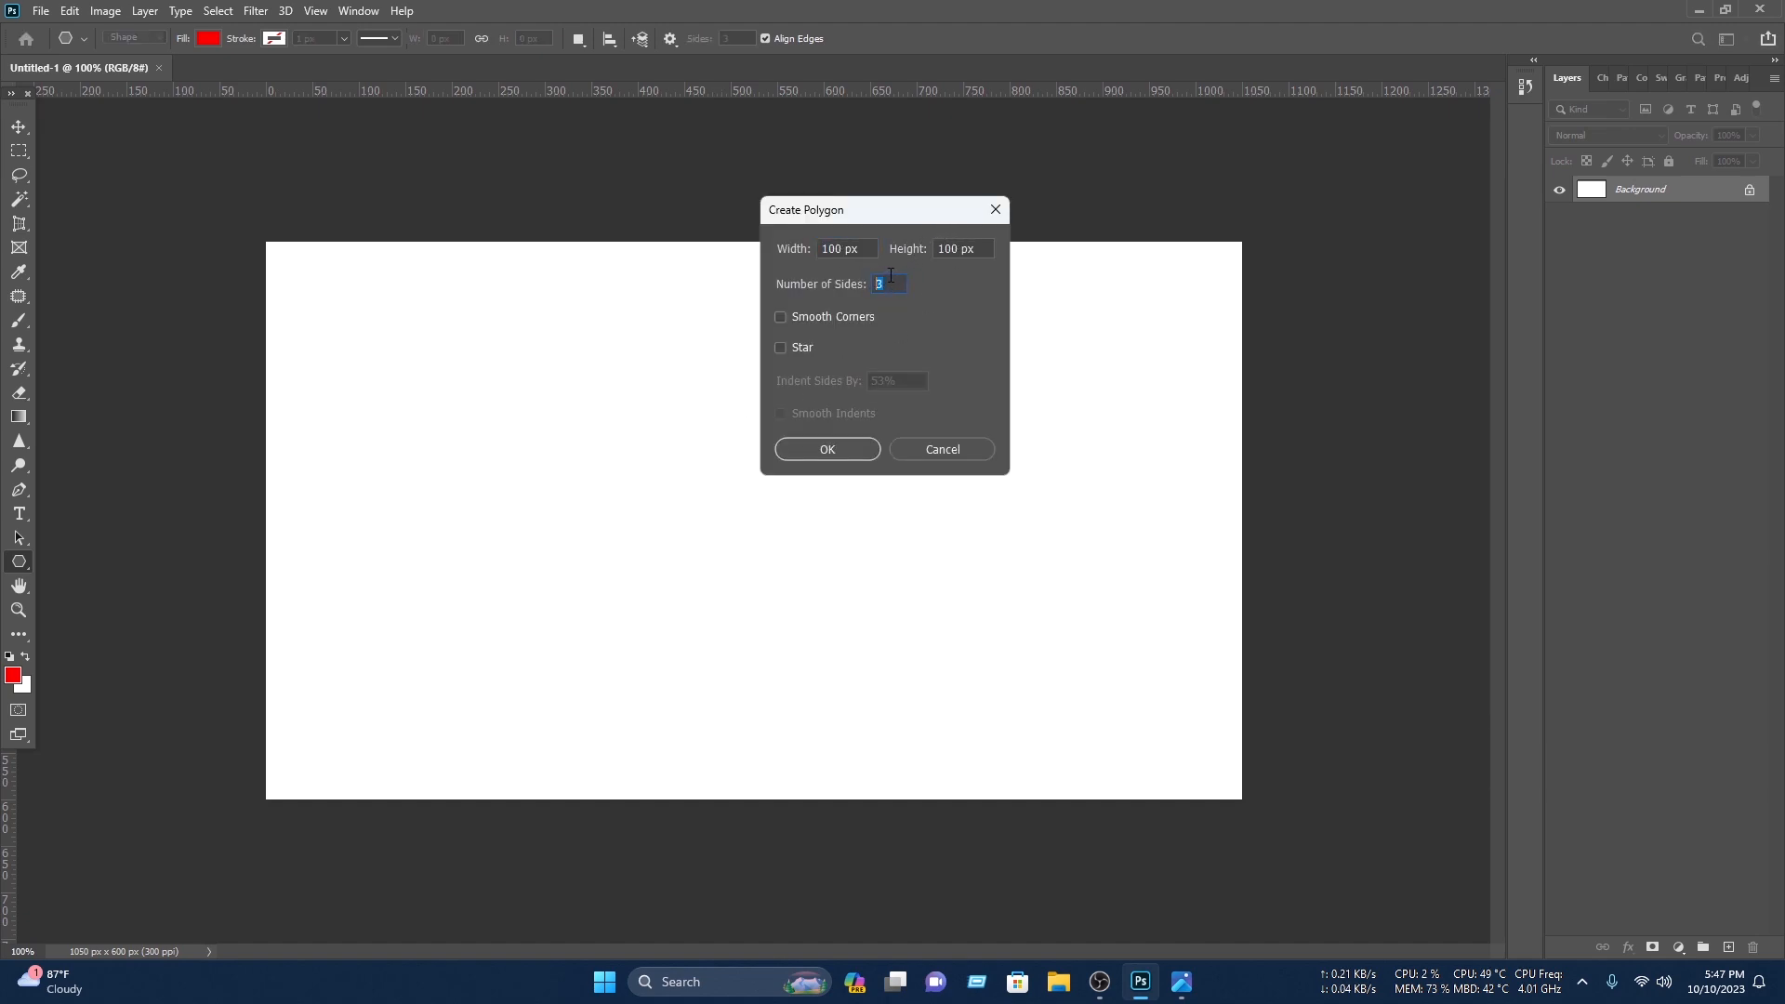
click(836, 450)
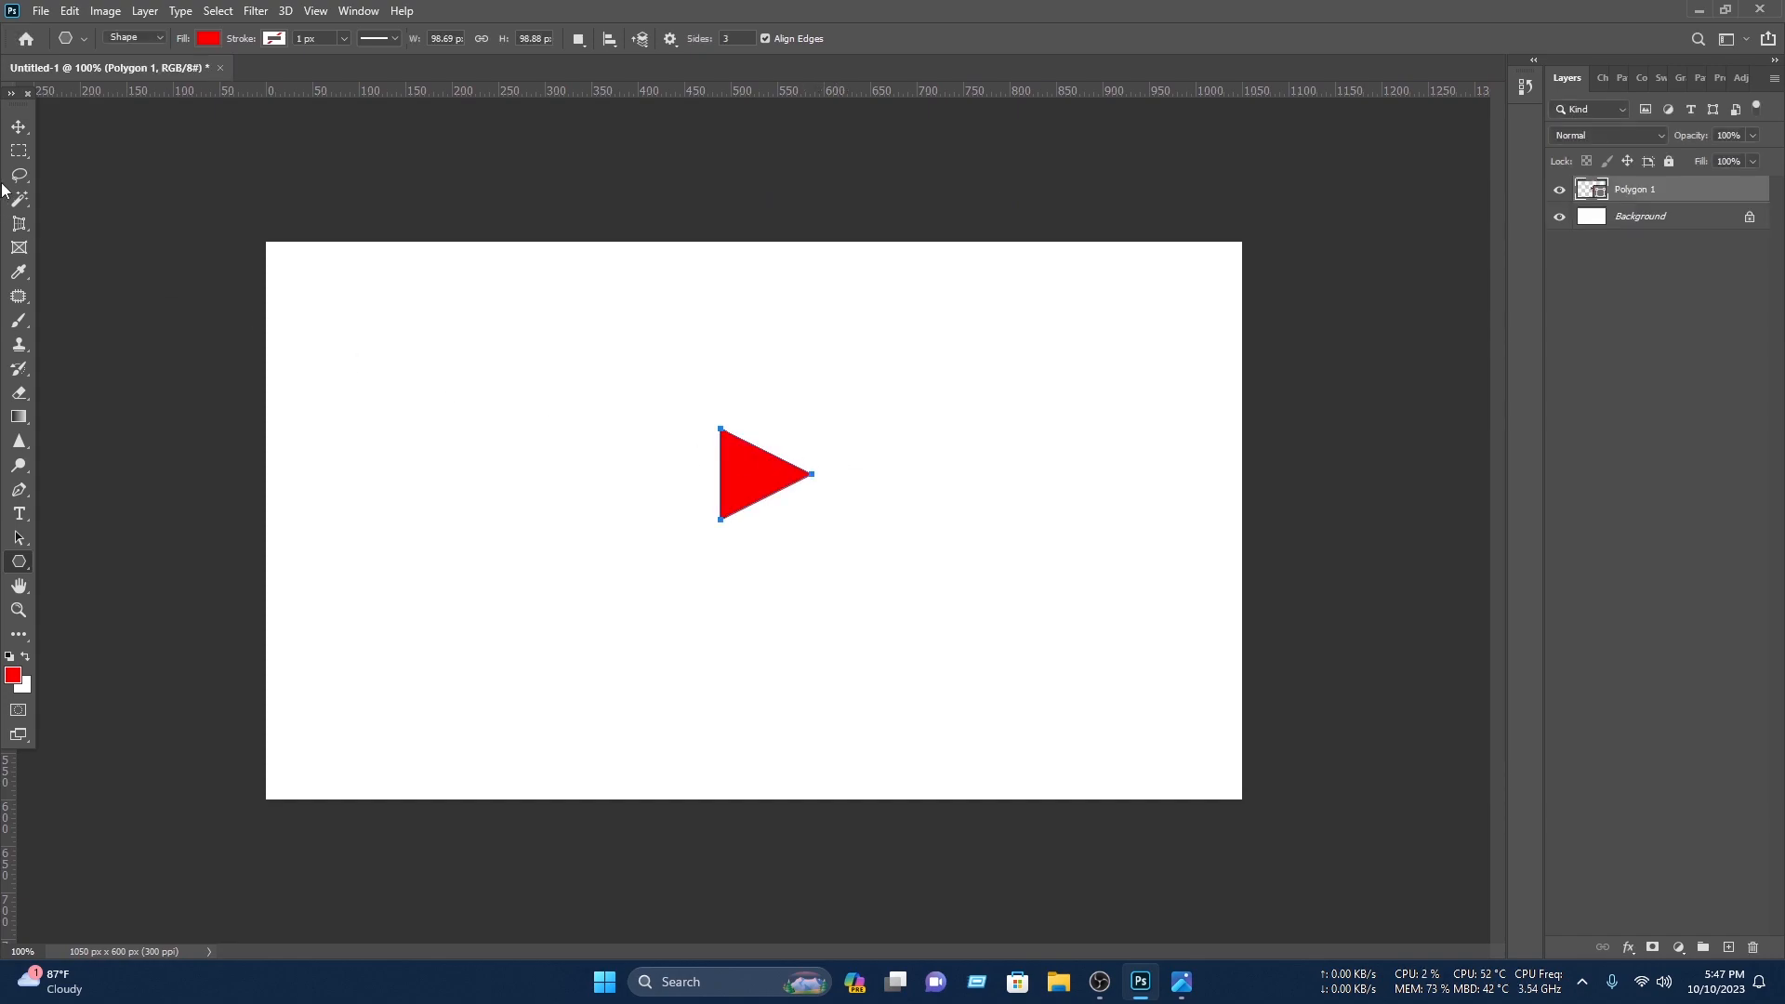
- Scale the red triangle up to about 702% and centre it vertically over the right part of the canvas
key(v)
drag(810, 425, 1231, 168)
drag(994, 336, 924, 586)
drag(1105, 311, 1295, 124)
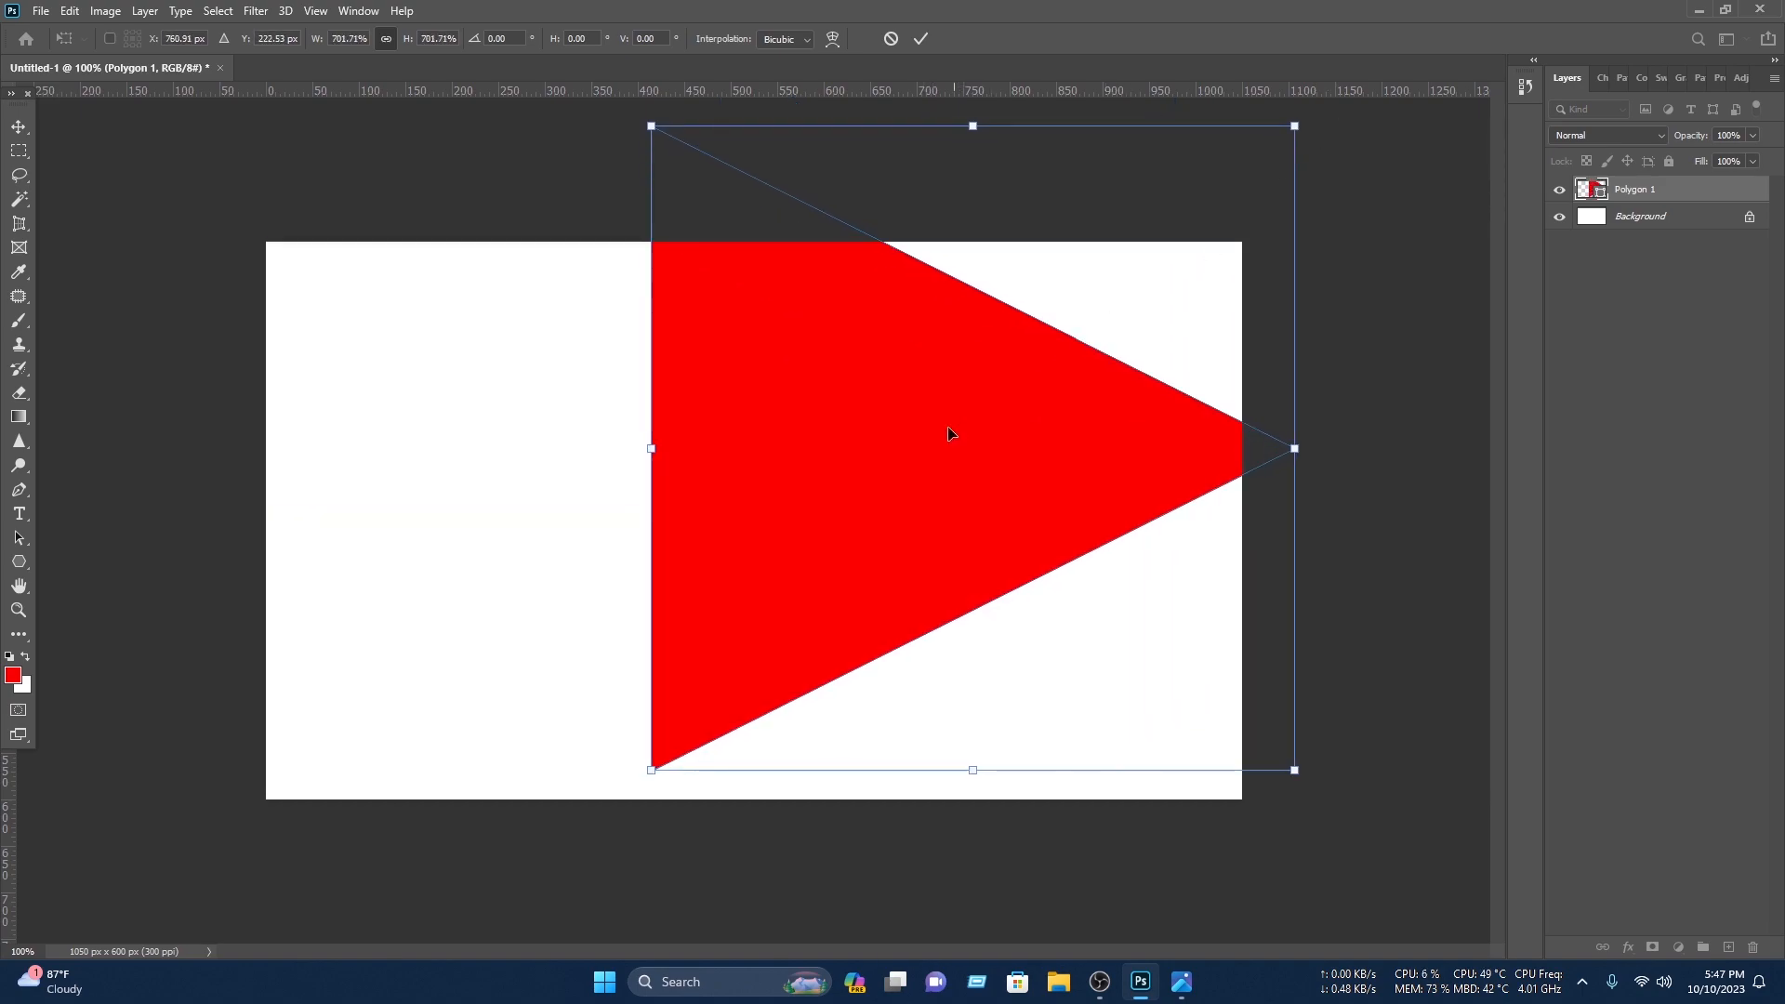
drag(961, 415, 936, 498)
- Flip the triangle horizontally and resize it to about 566% wide and 857% high over the canvas's right side
right_click(719, 329)
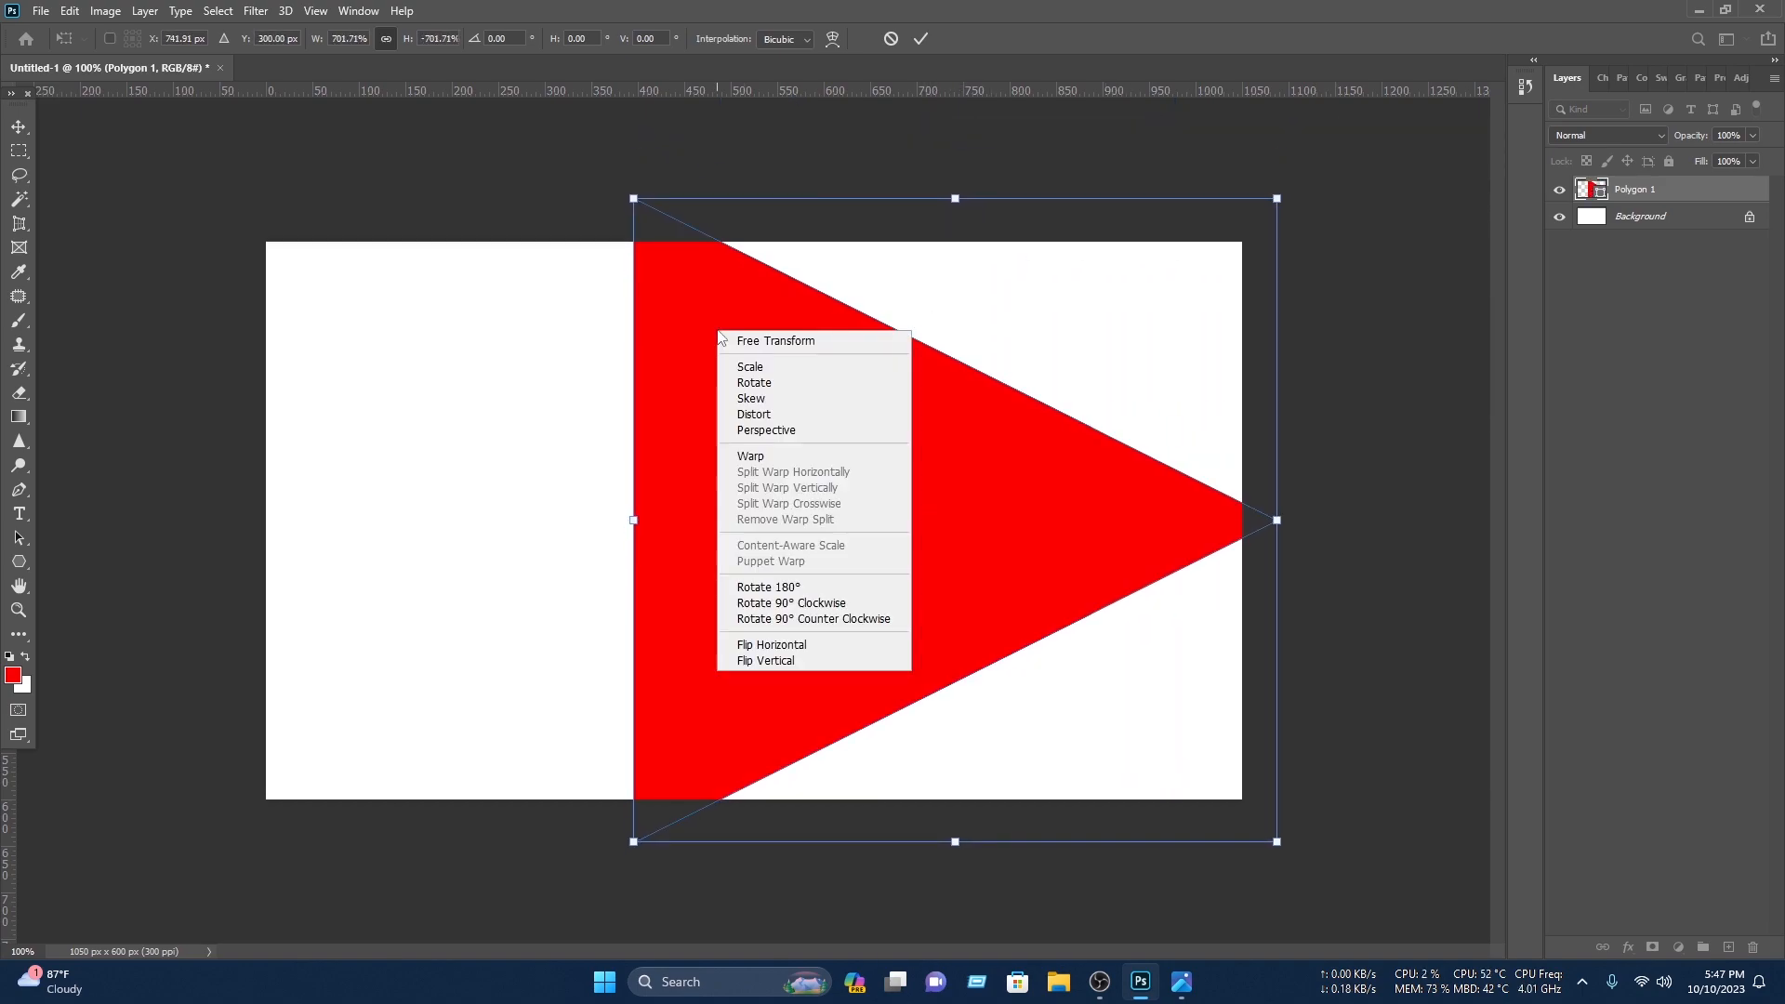
click(825, 648)
drag(972, 576, 1050, 563)
drag(1038, 833, 1039, 891)
drag(1219, 612, 1216, 600)
drag(714, 528, 838, 549)
drag(1094, 172, 1118, 83)
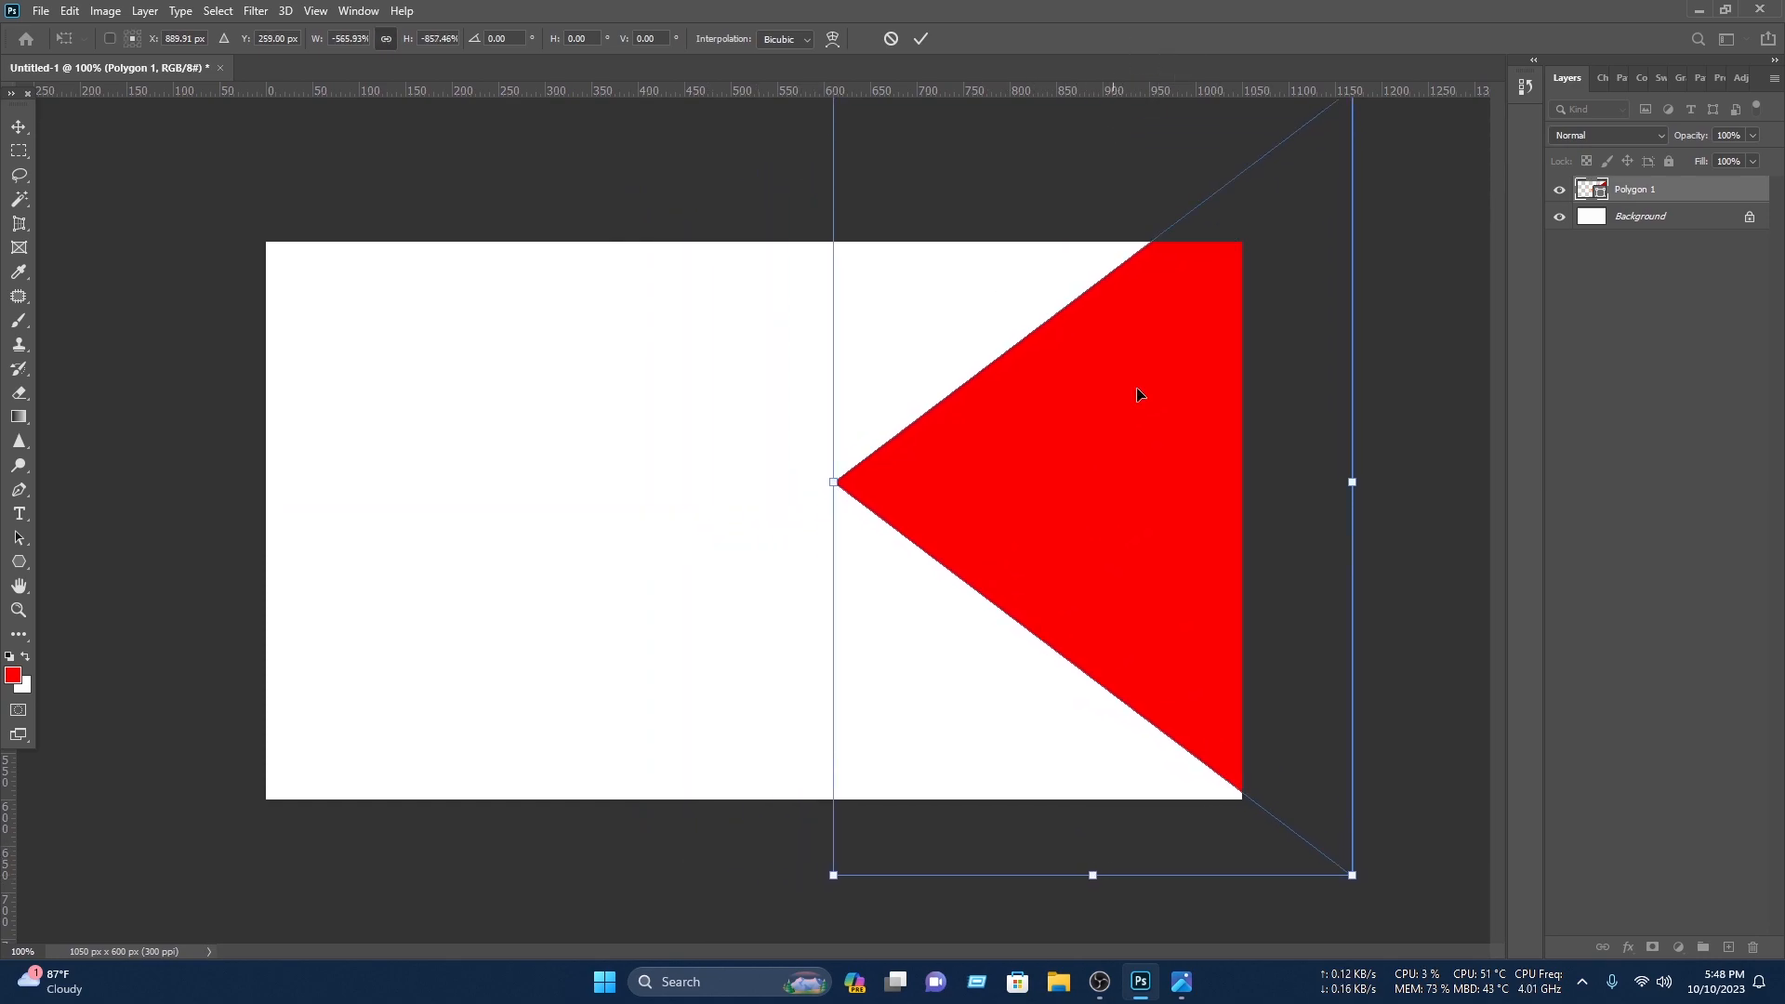
drag(1168, 484, 1123, 528)
drag(1050, 478, 1041, 472)
click(920, 38)
- Stretch the red triangle further above and below the canvas so its slanted edges become steeper
scroll(956, 308, down, 6)
drag(915, 299, 907, 219)
drag(915, 741, 897, 802)
click(922, 40)
click(1094, 573)
scroll(1094, 574, up, 6)
scroll(1115, 585, up, 1)
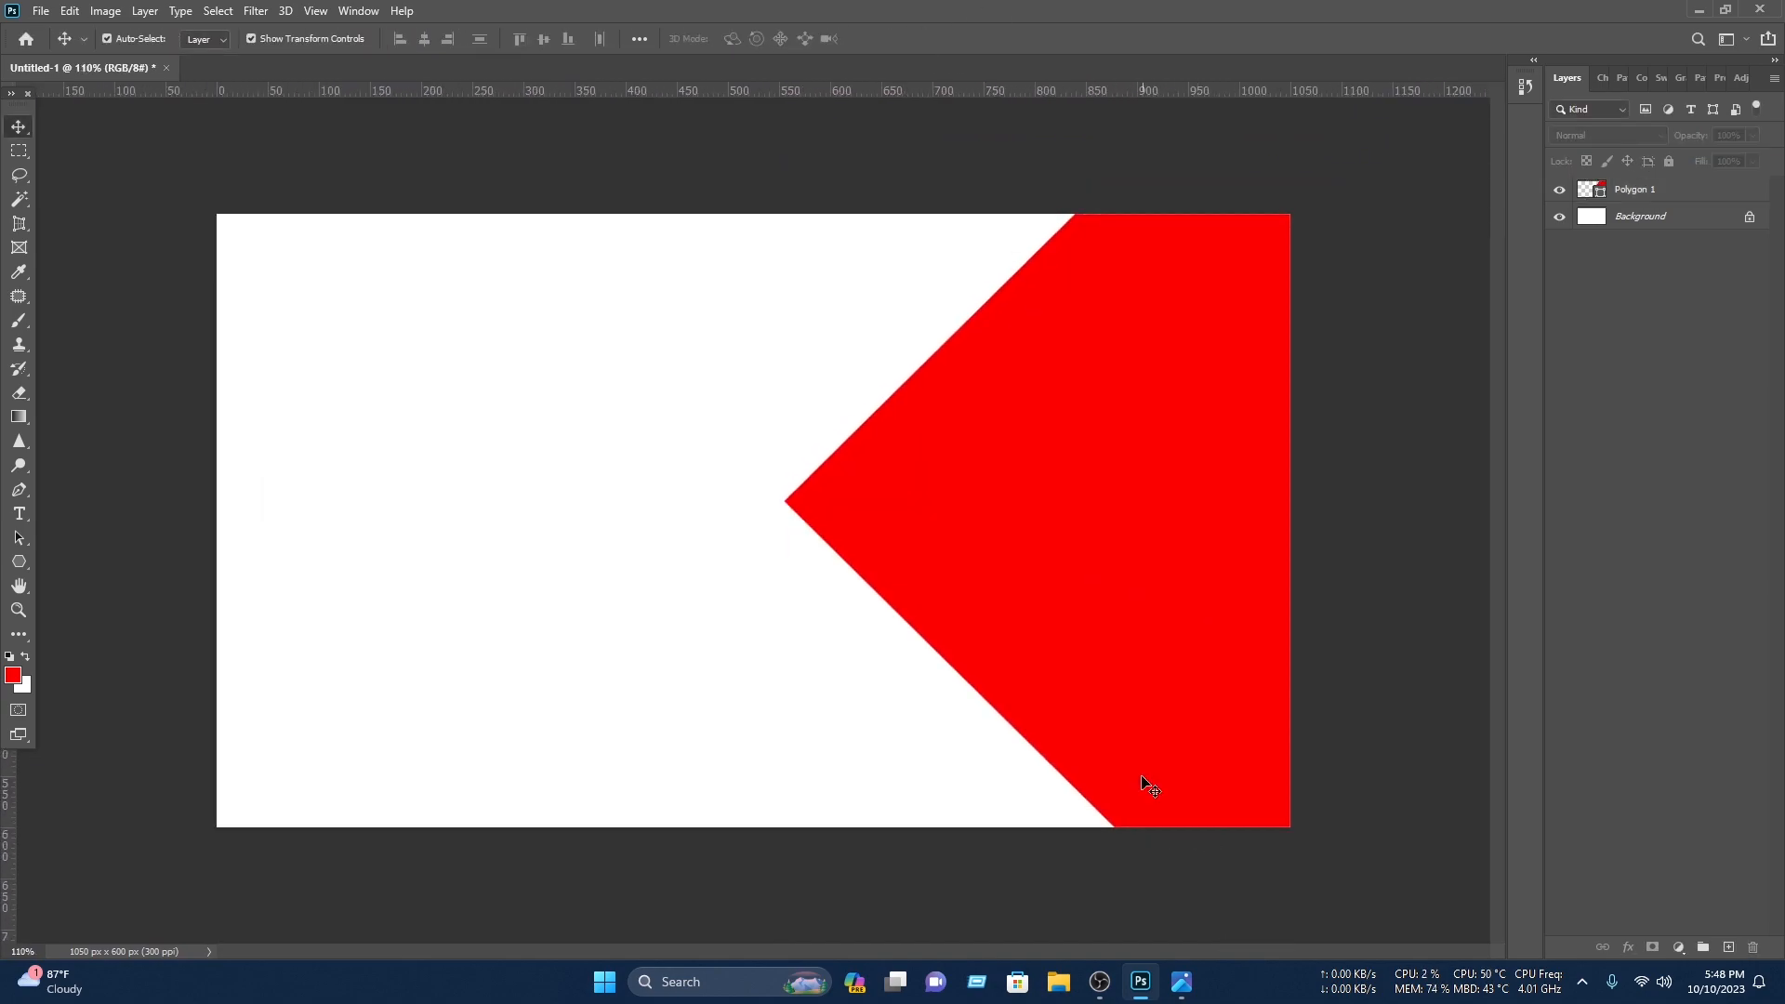
- Duplicate the red triangle slightly to the left and recolour the copy black (000000)
drag(1048, 500, 1032, 503)
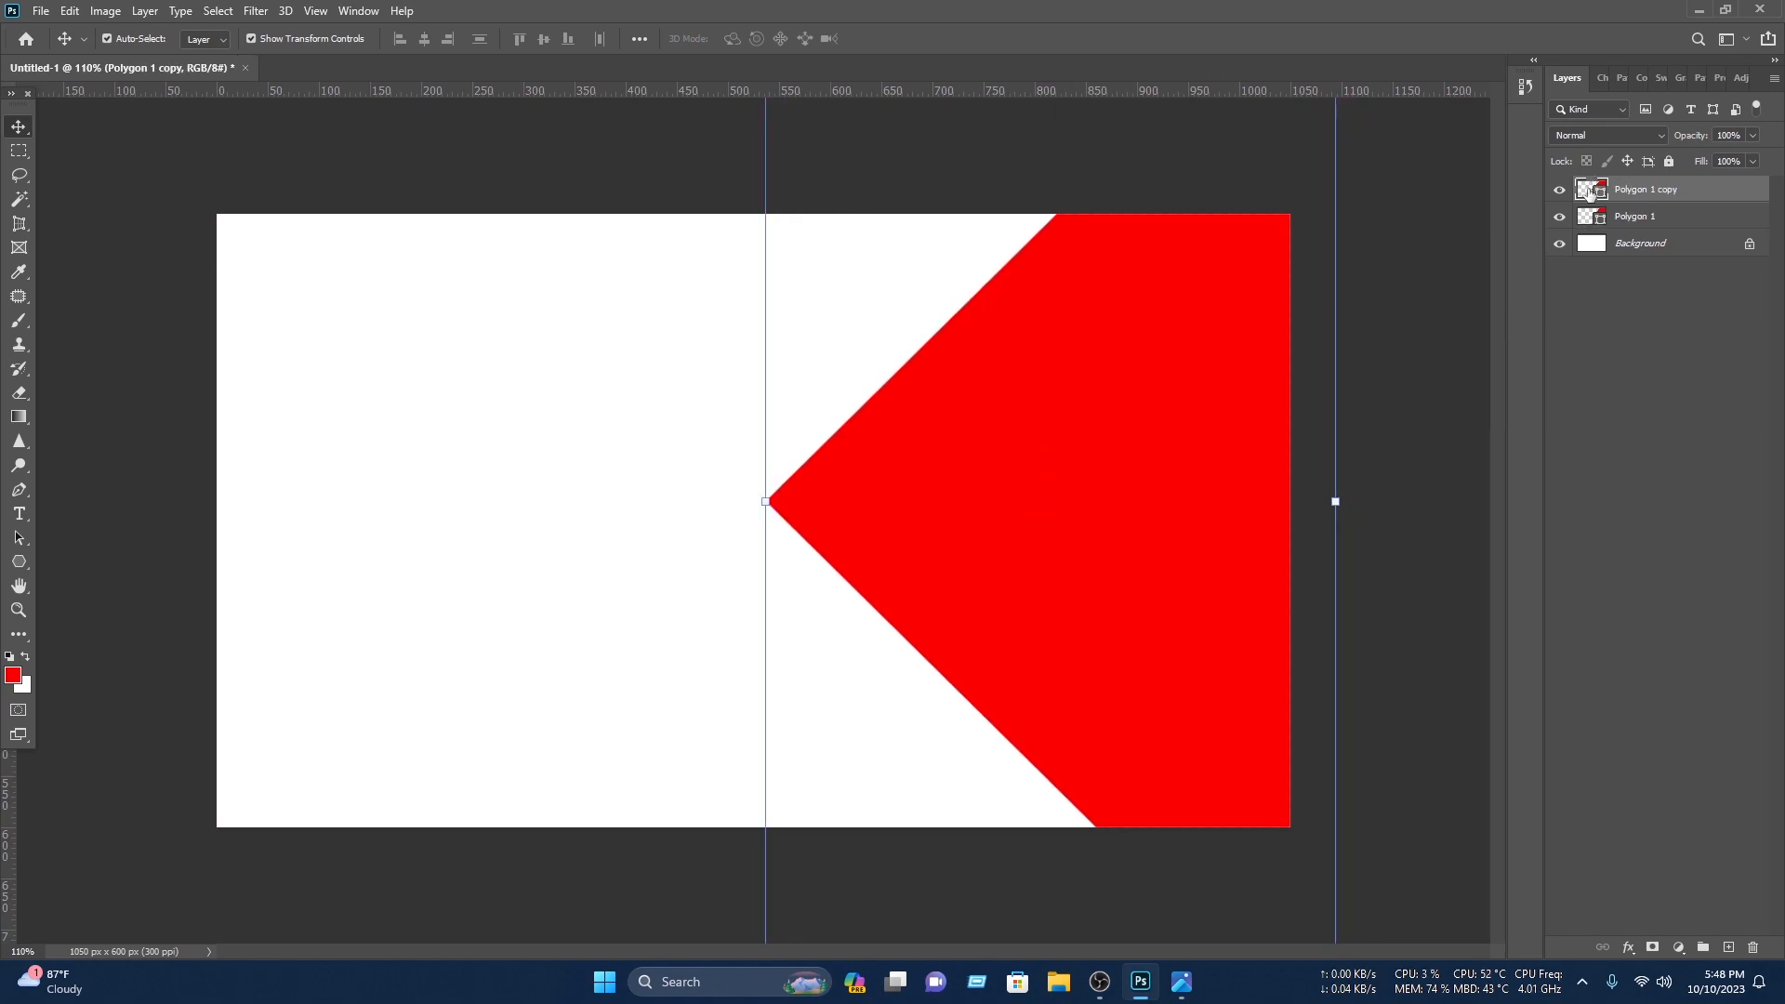
double_click(1594, 186)
drag(1317, 648, 1378, 736)
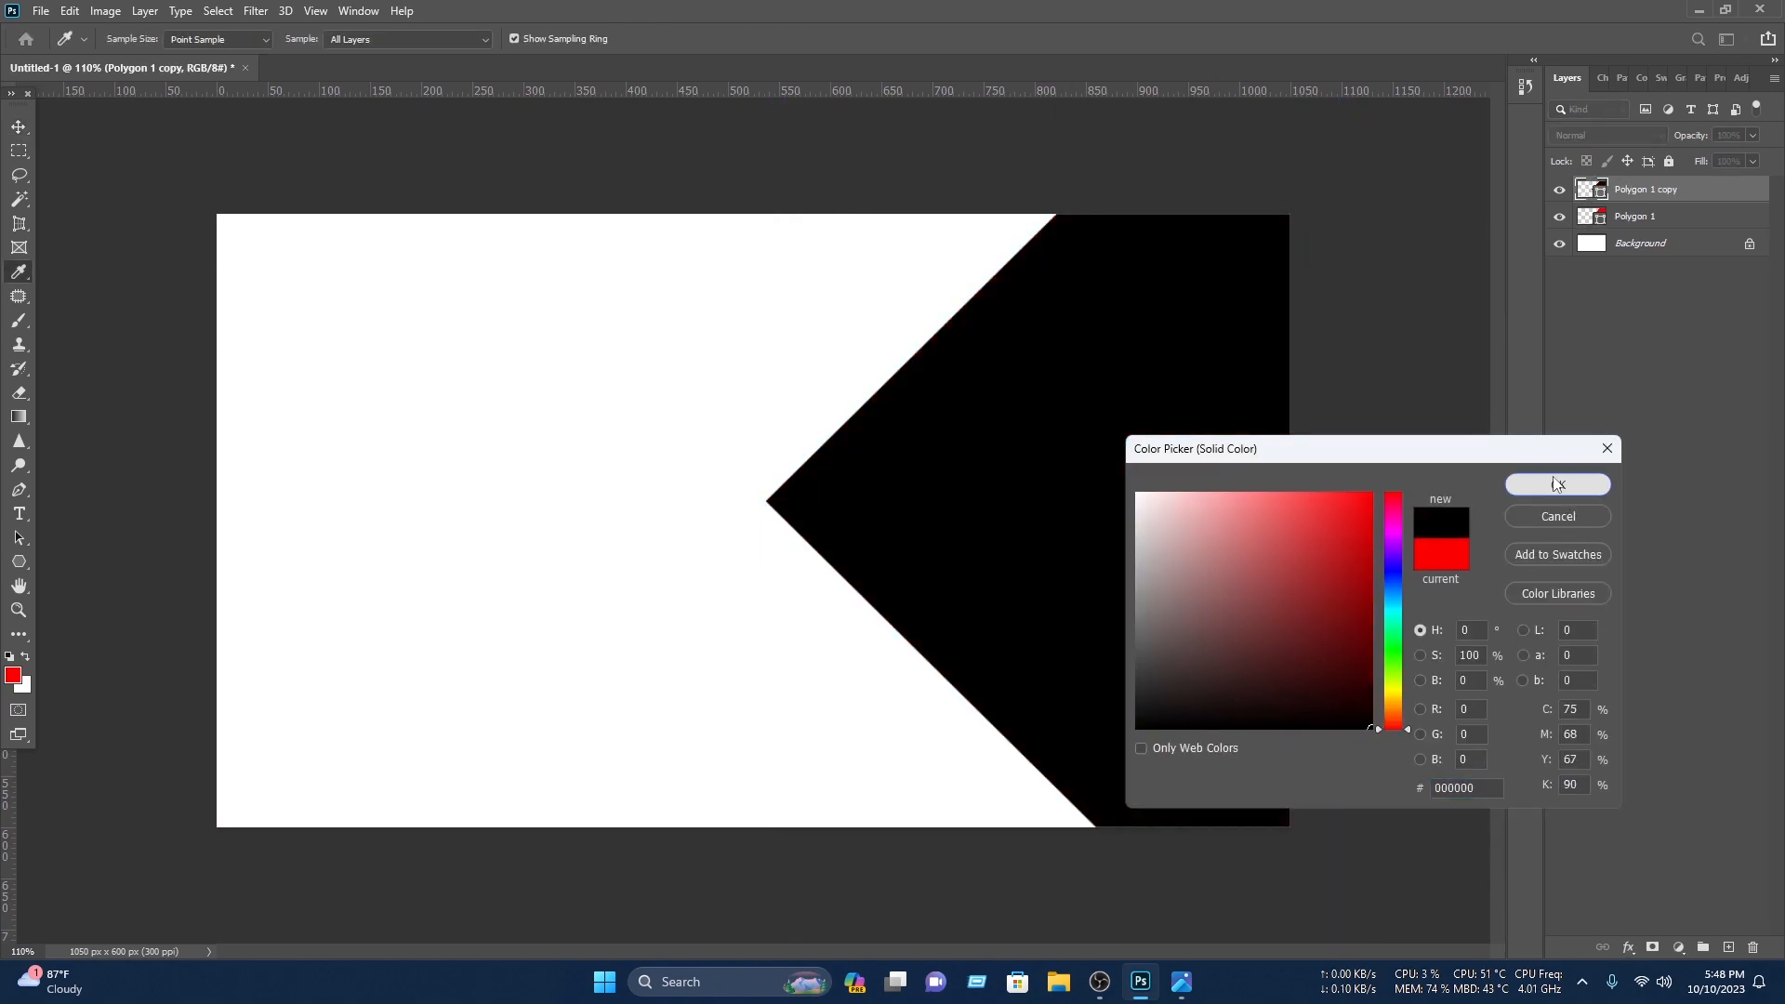
click(1557, 484)
- Move the black triangle's layer below the red one and enlarge it into a thicker border around the red edges
drag(1664, 192, 1660, 230)
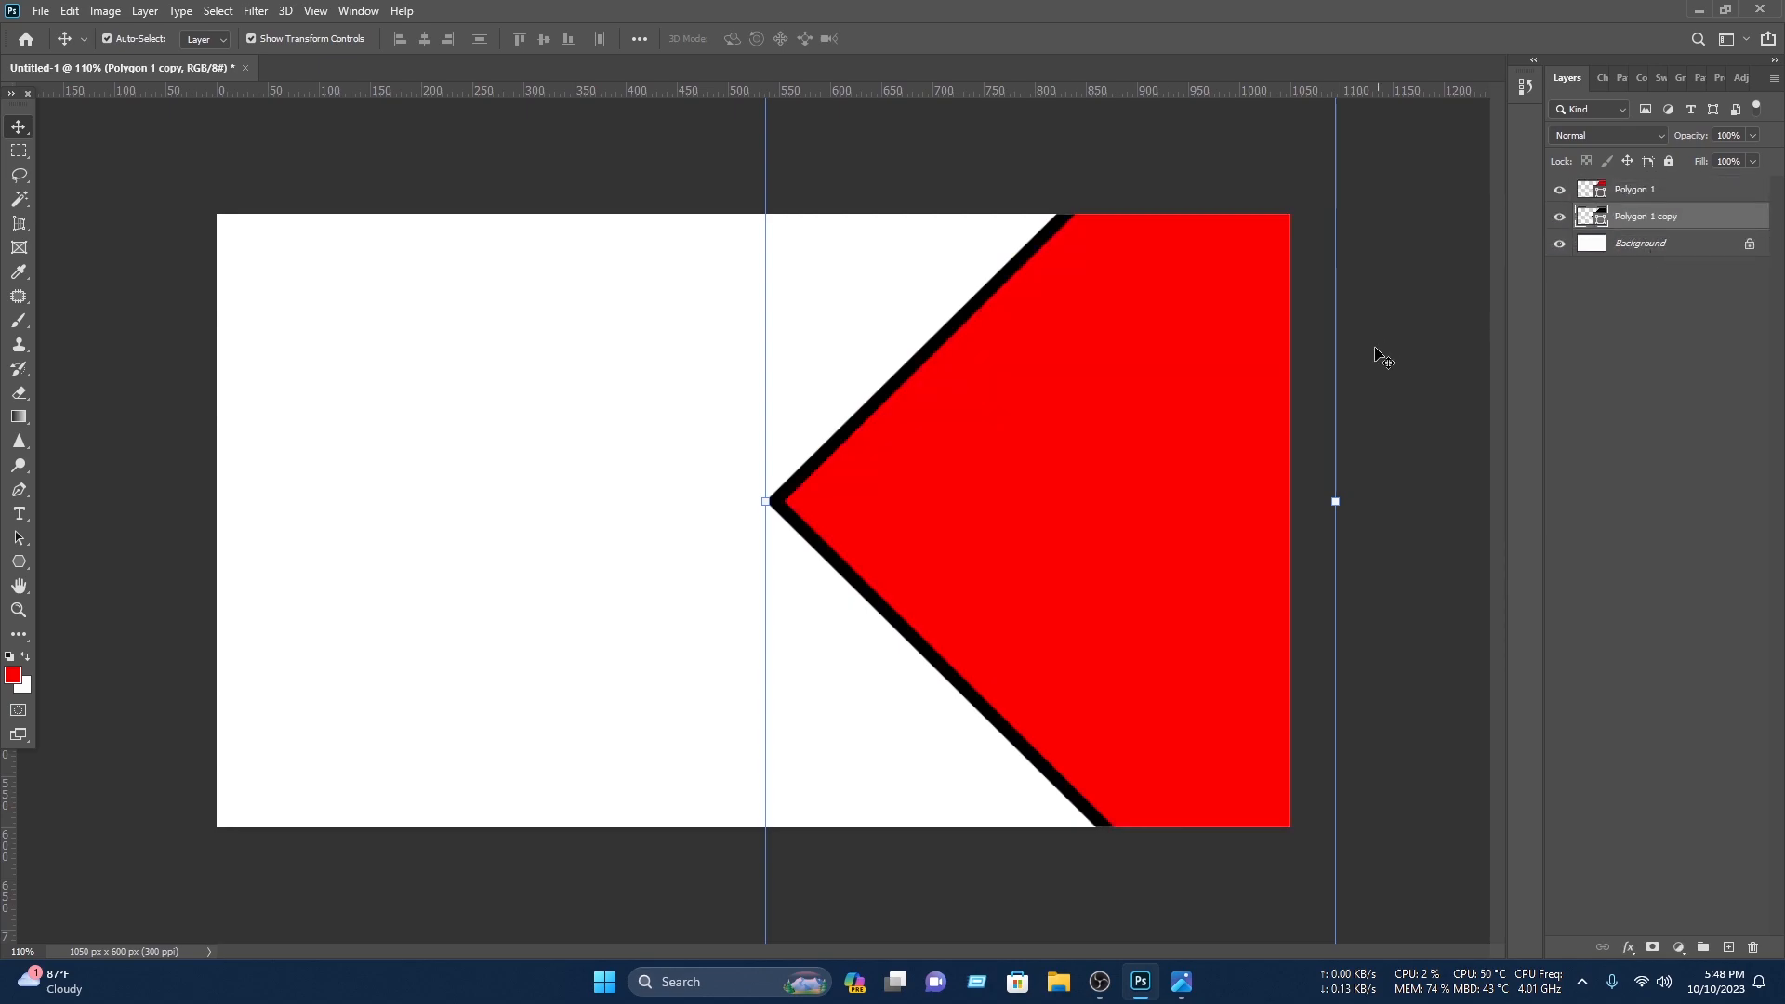
drag(911, 402, 883, 393)
click(1456, 528)
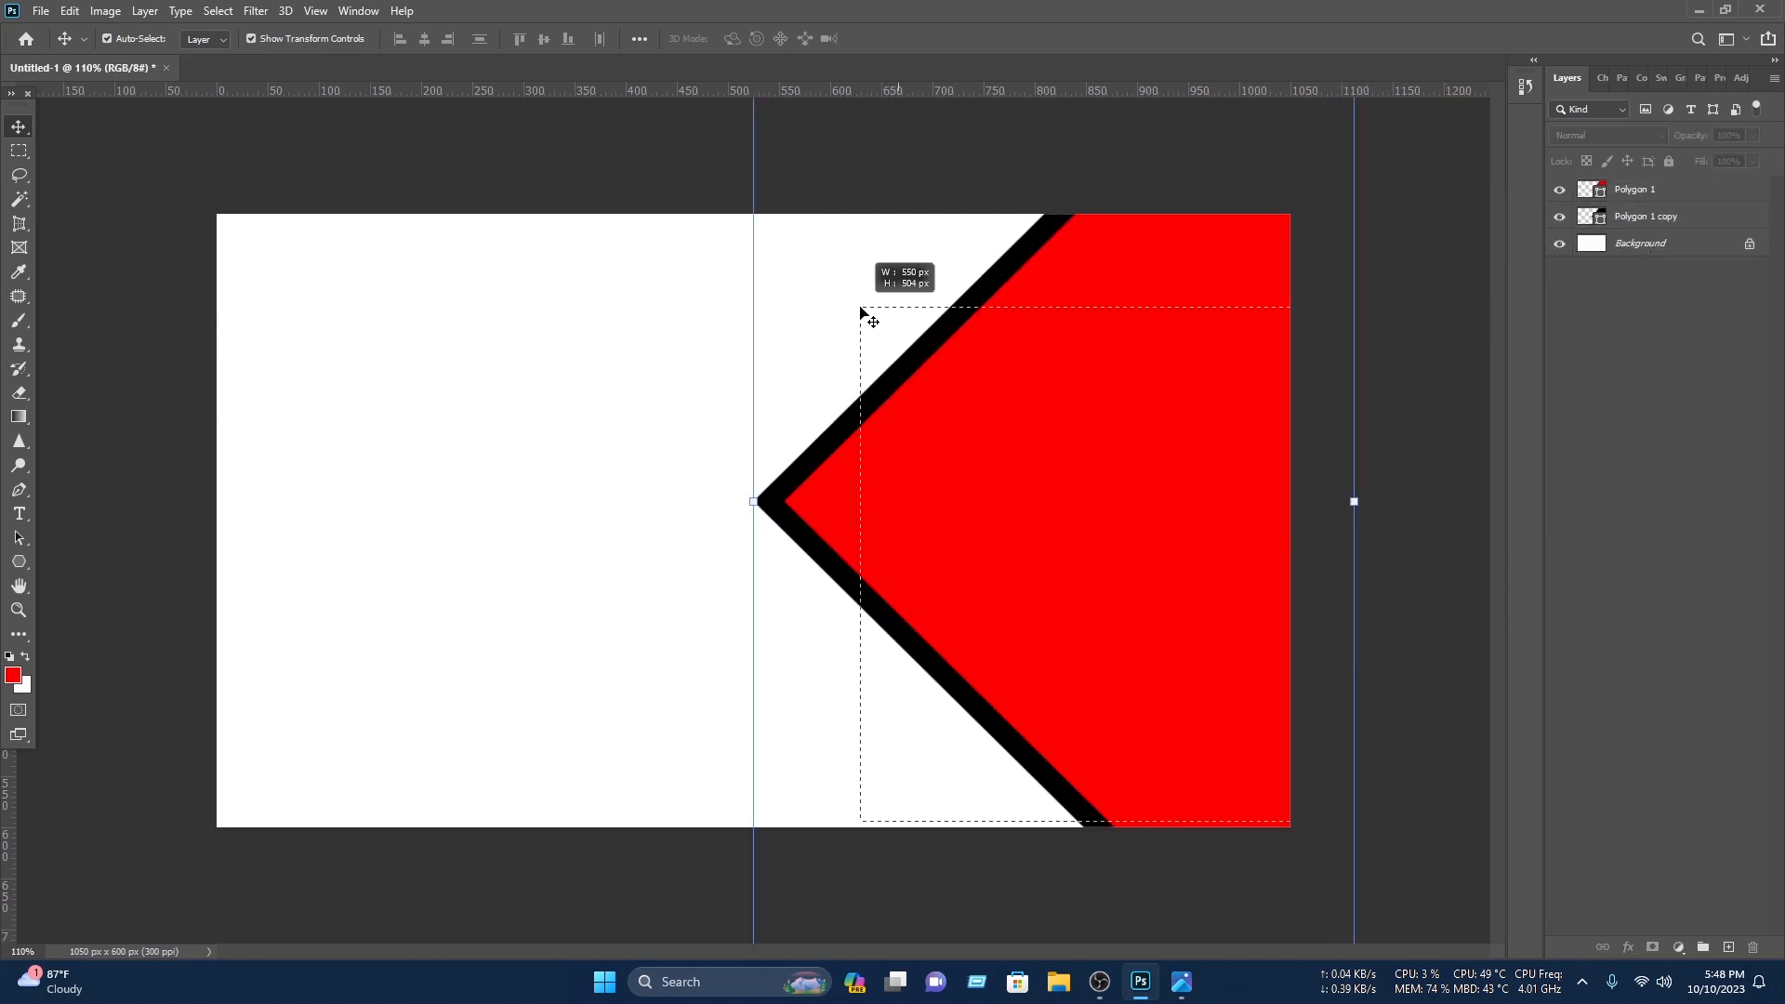
- Select both triangles and narrow and distort them together, placing their tip about 670 px across the canvas
drag(1366, 630, 983, 520)
drag(984, 568, 984, 561)
drag(753, 494, 844, 494)
drag(1119, 546, 1087, 542)
drag(1323, 490, 1354, 490)
right_click(1068, 406)
click(1115, 490)
drag(1198, 481, 1089, 466)
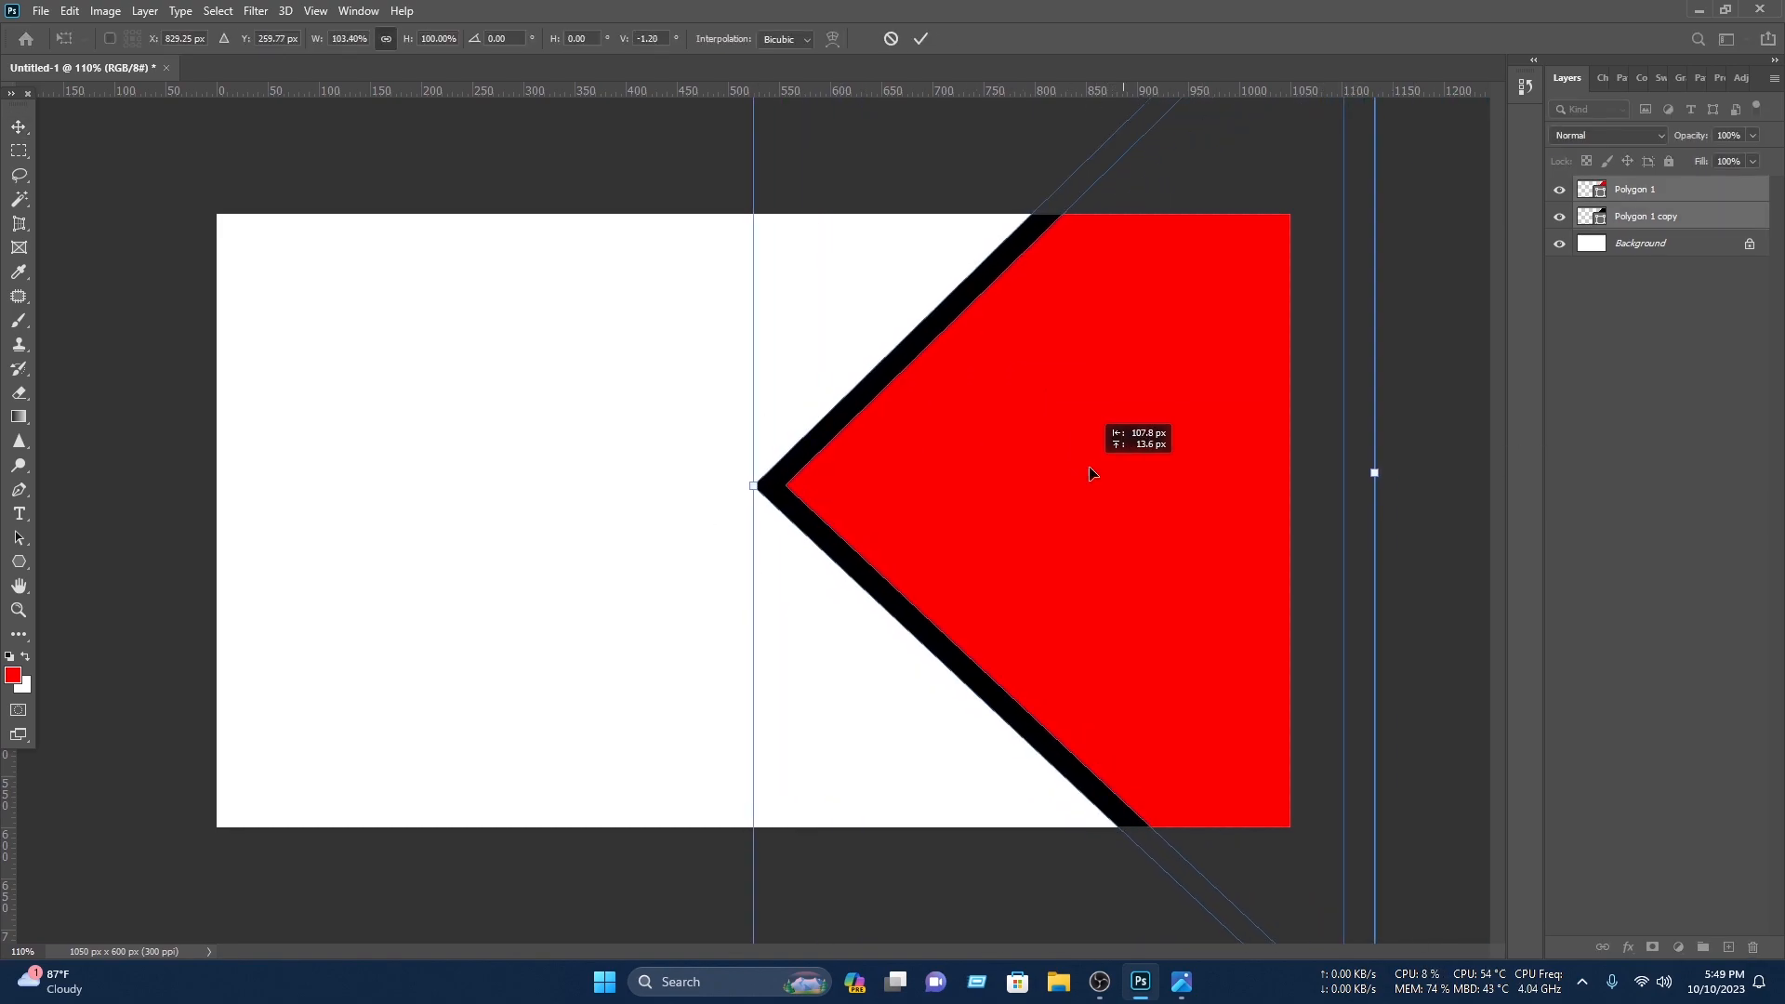
drag(753, 486, 950, 518)
drag(1079, 569, 1036, 561)
key(Return)
click(1395, 418)
- Draw a vertical red rectangle about 70 px by 357 px at the canvas's lower middle and narrow it to about 73% width
click(25, 564)
right_click(25, 563)
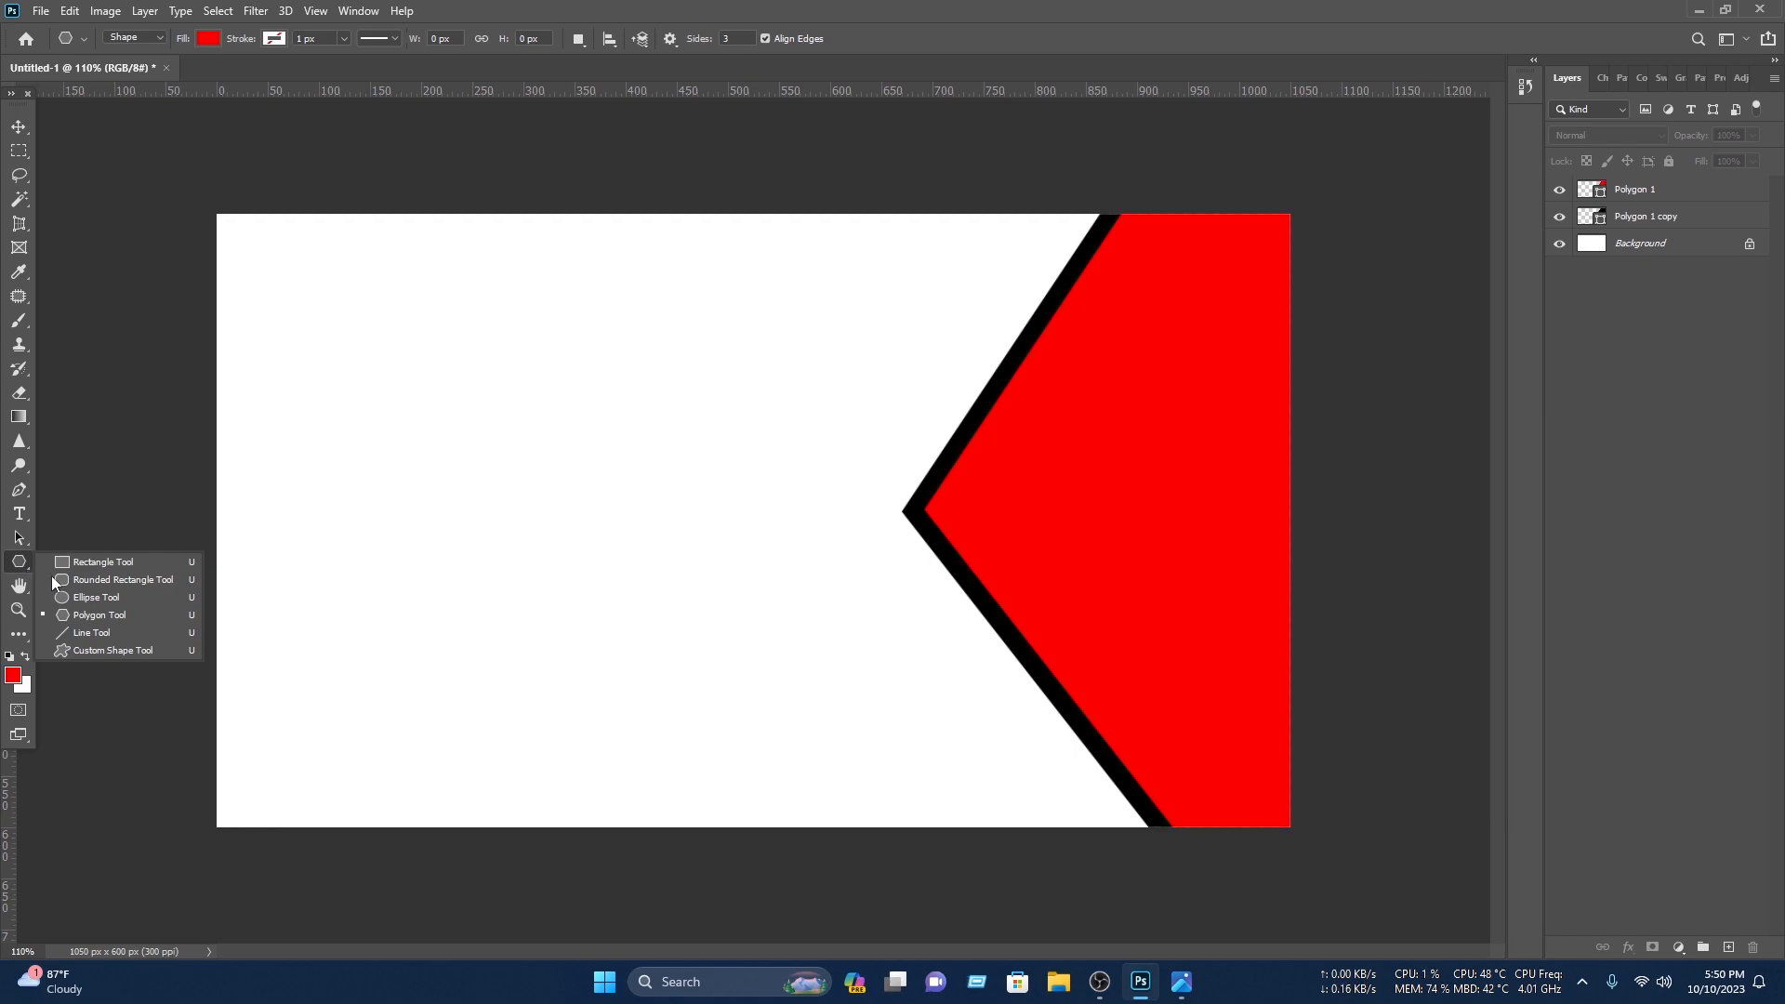
click(130, 562)
drag(643, 514, 714, 879)
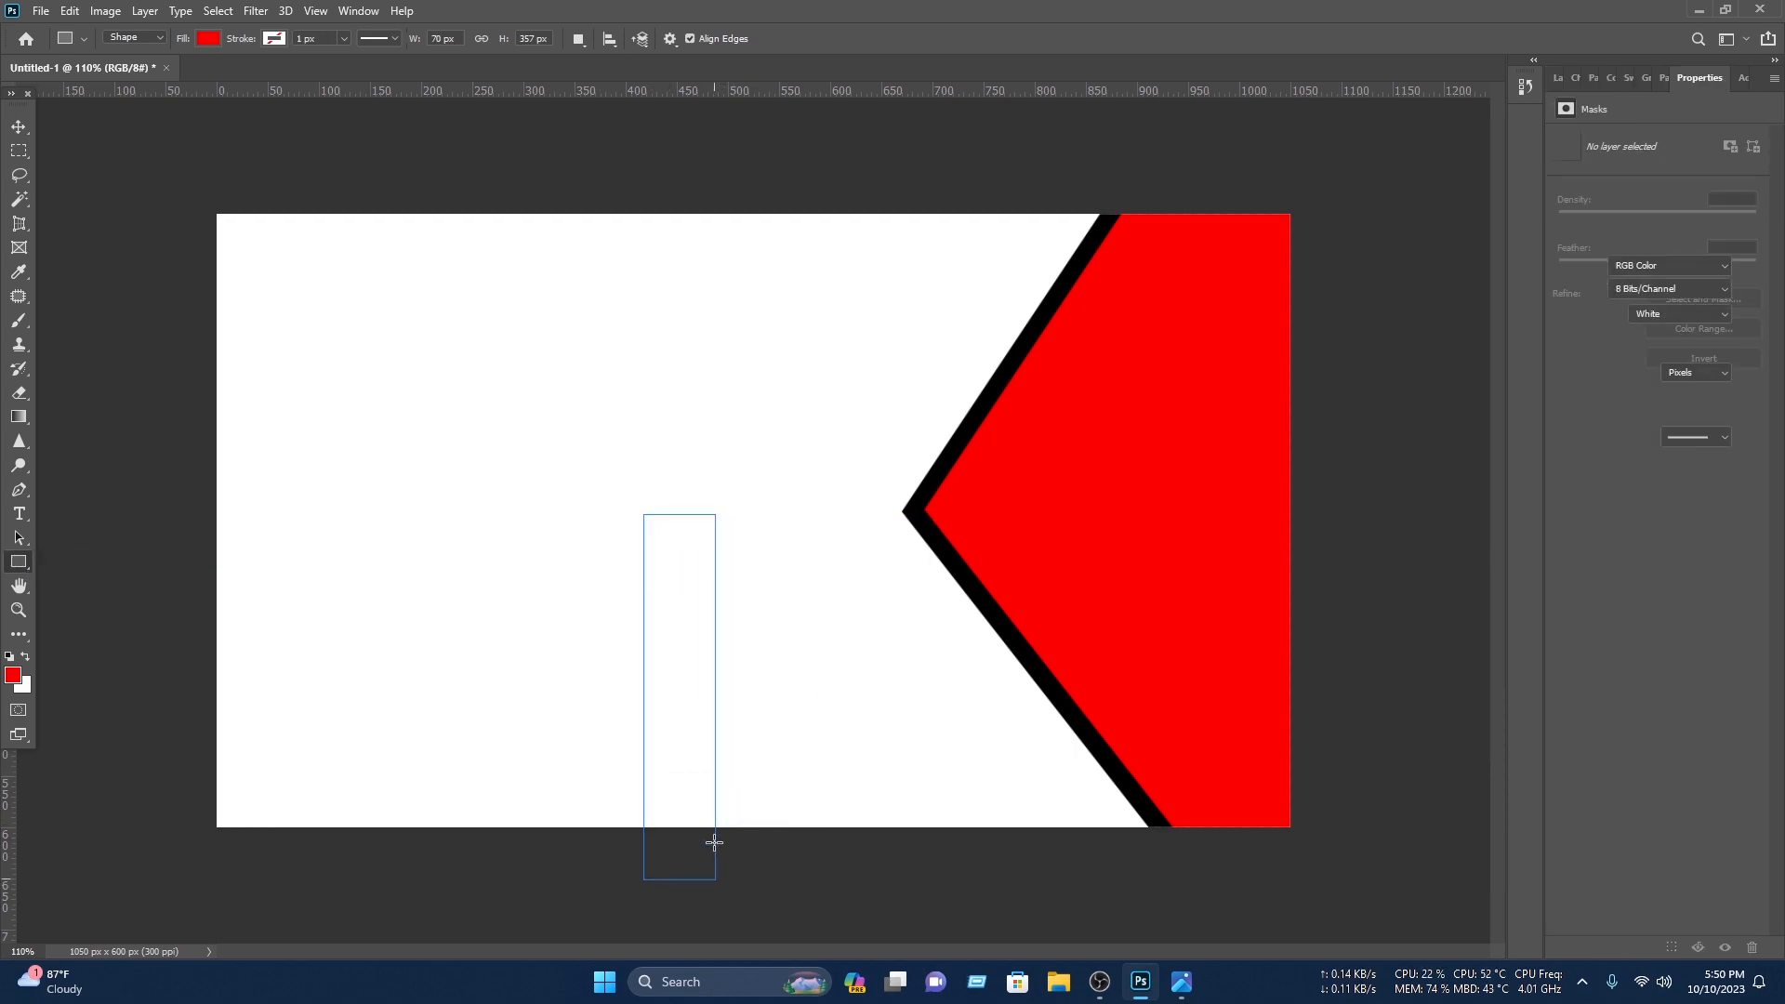
key(v)
drag(713, 703, 695, 697)
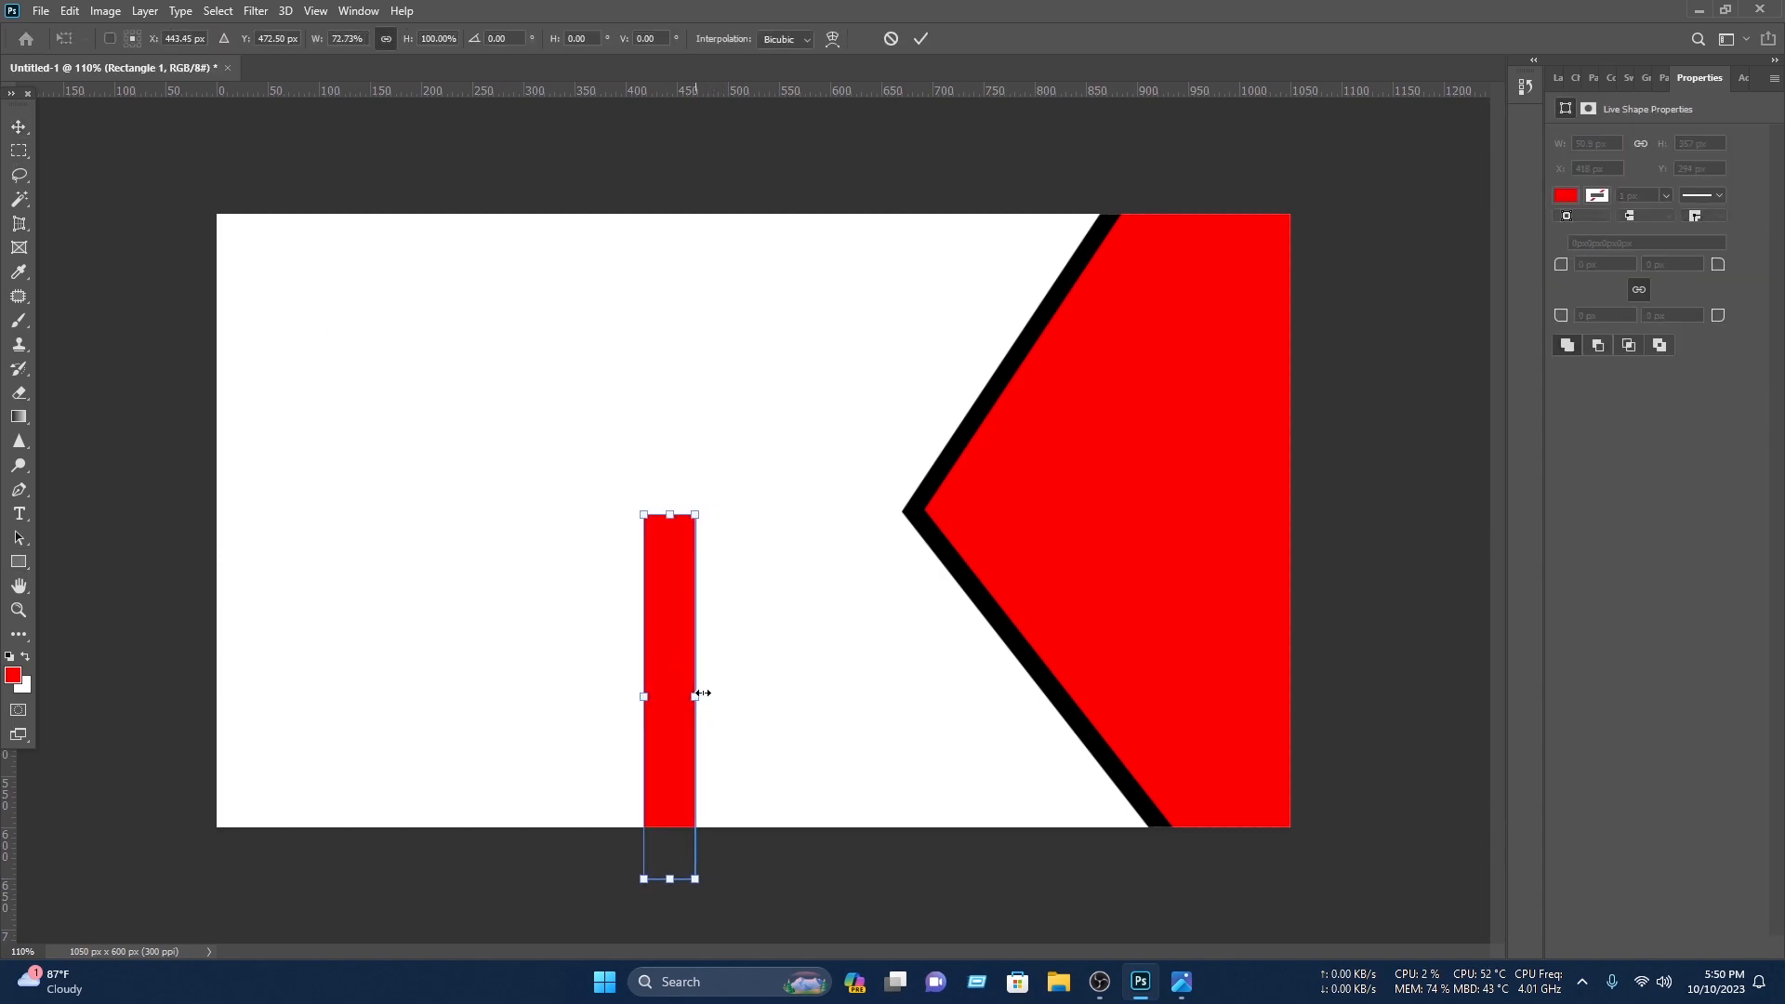
- Shape the red bar into a stripe leaning about 21° with a slanted upper end, and duplicate it just to its right
drag(717, 503, 775, 532)
drag(724, 604, 794, 710)
right_click(795, 711)
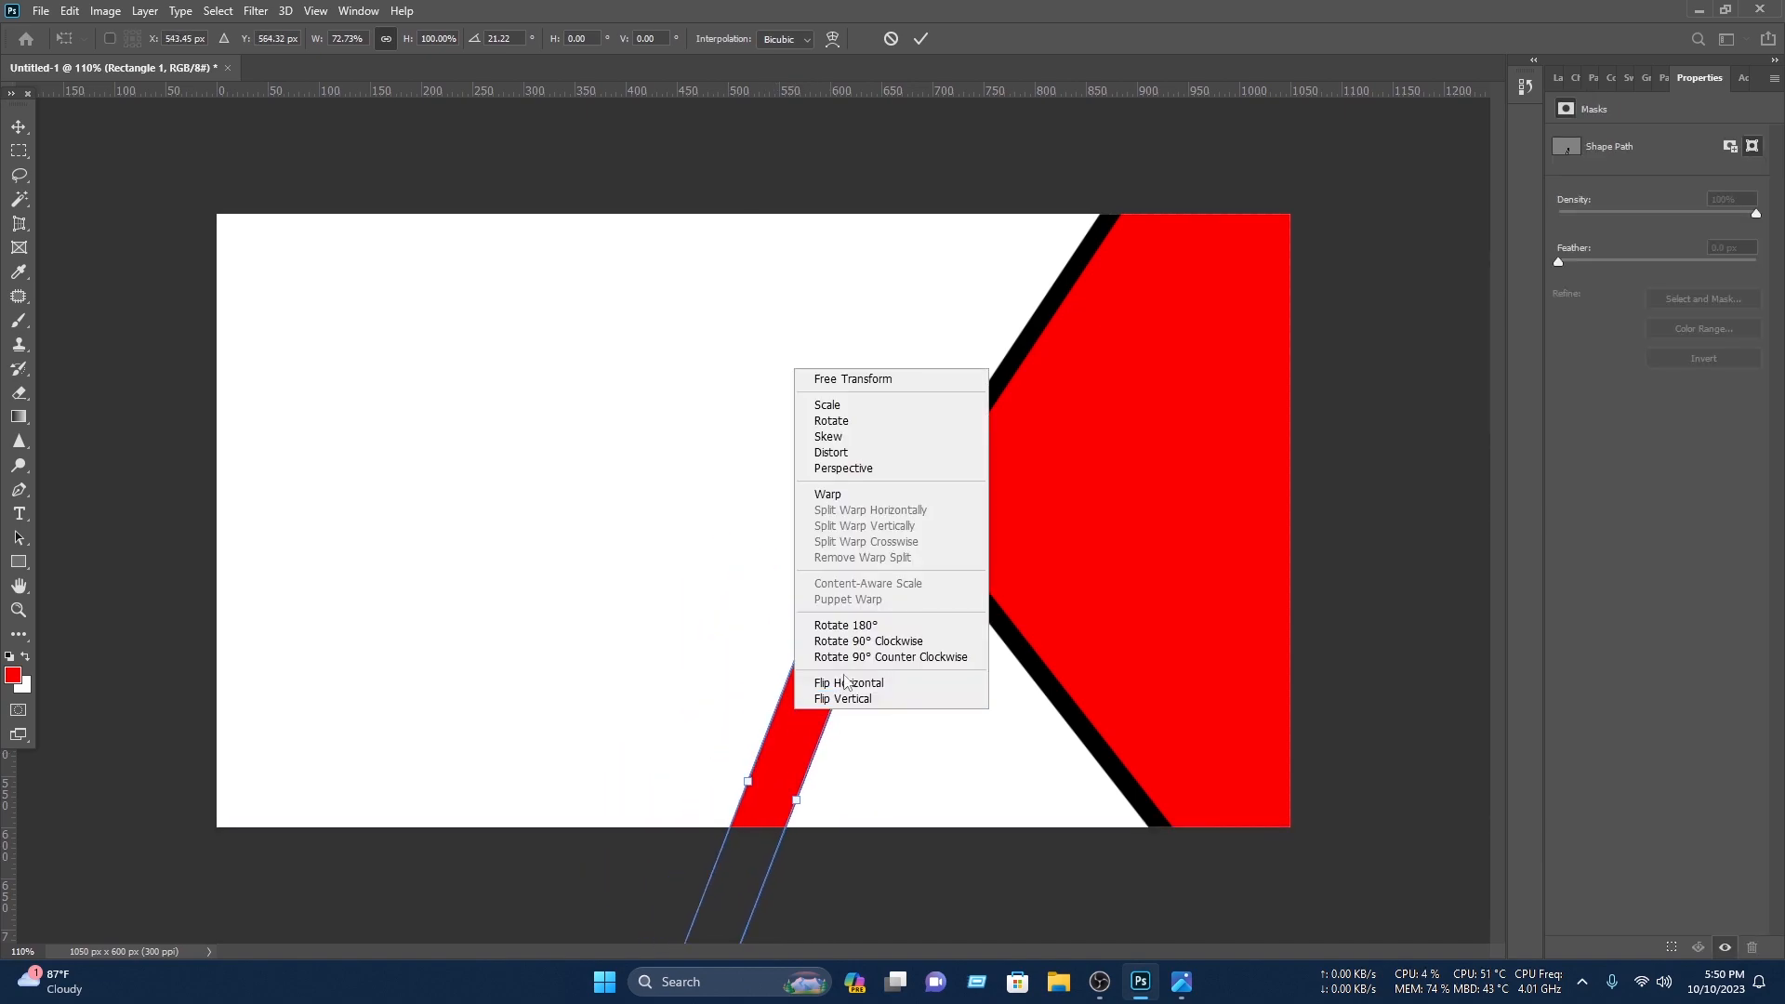
click(852, 452)
drag(863, 634, 923, 700)
key(Return)
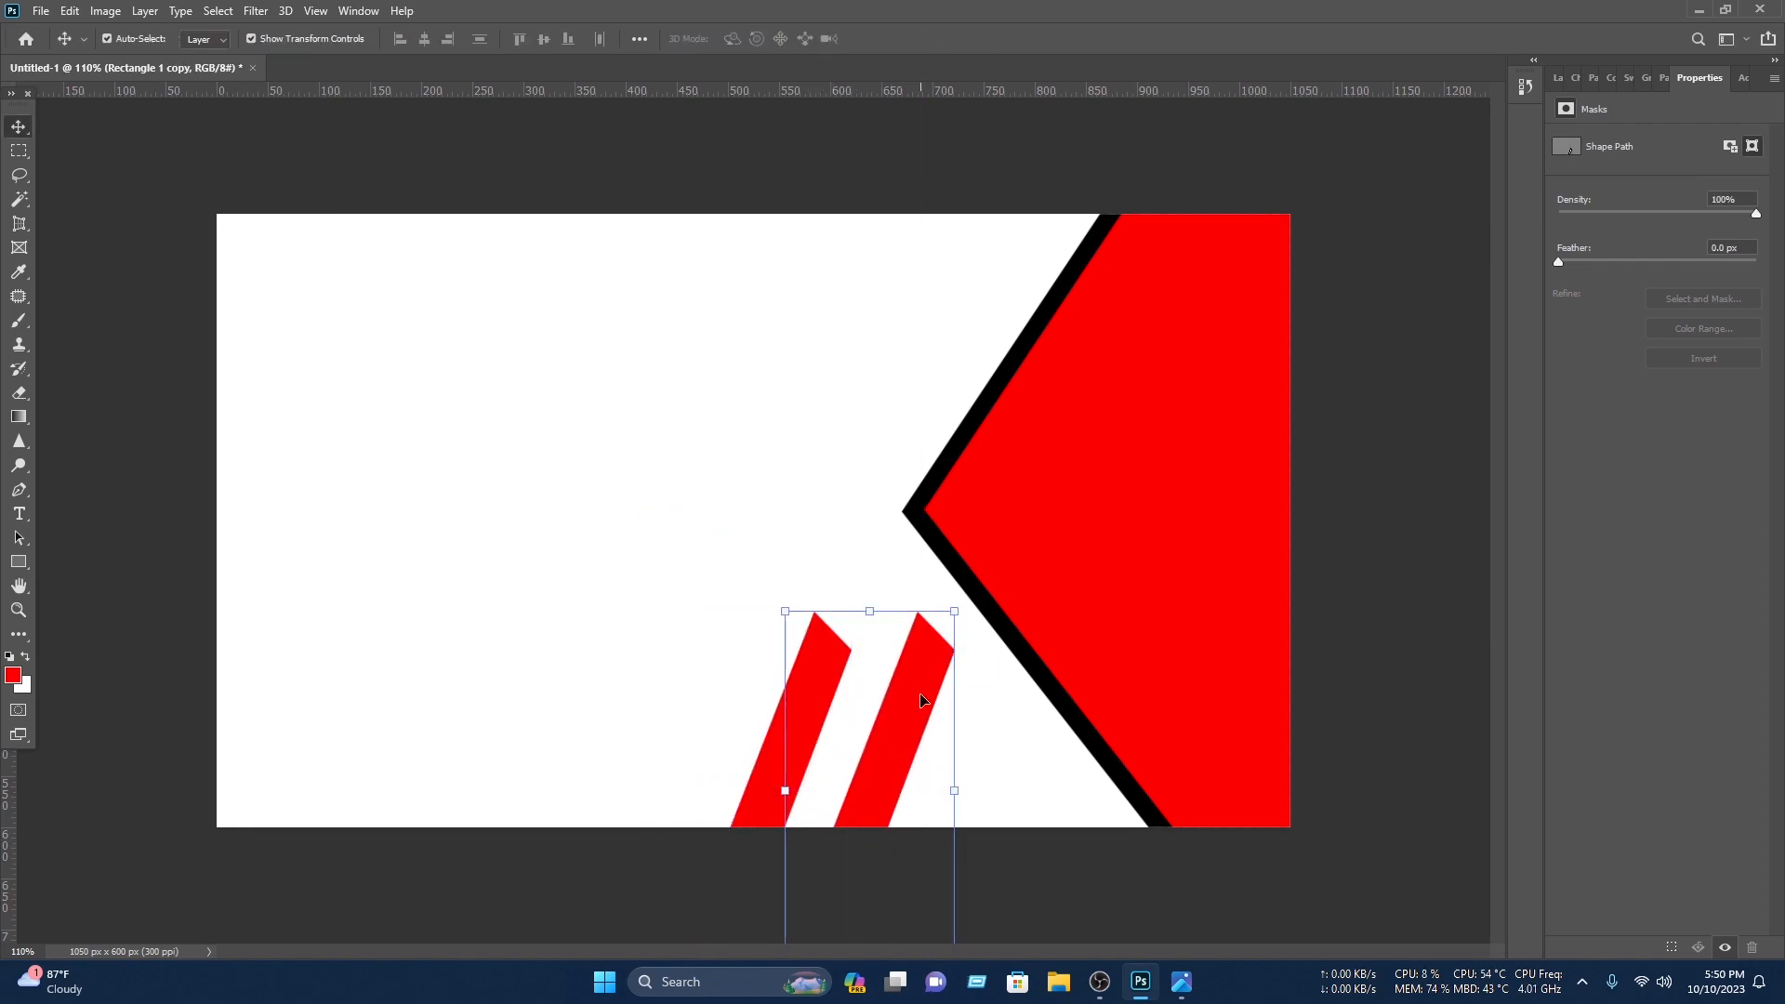
- Flip the duplicated stripe horizontally and move it against the original so their upper inner corners meet
key(ctrl+t)
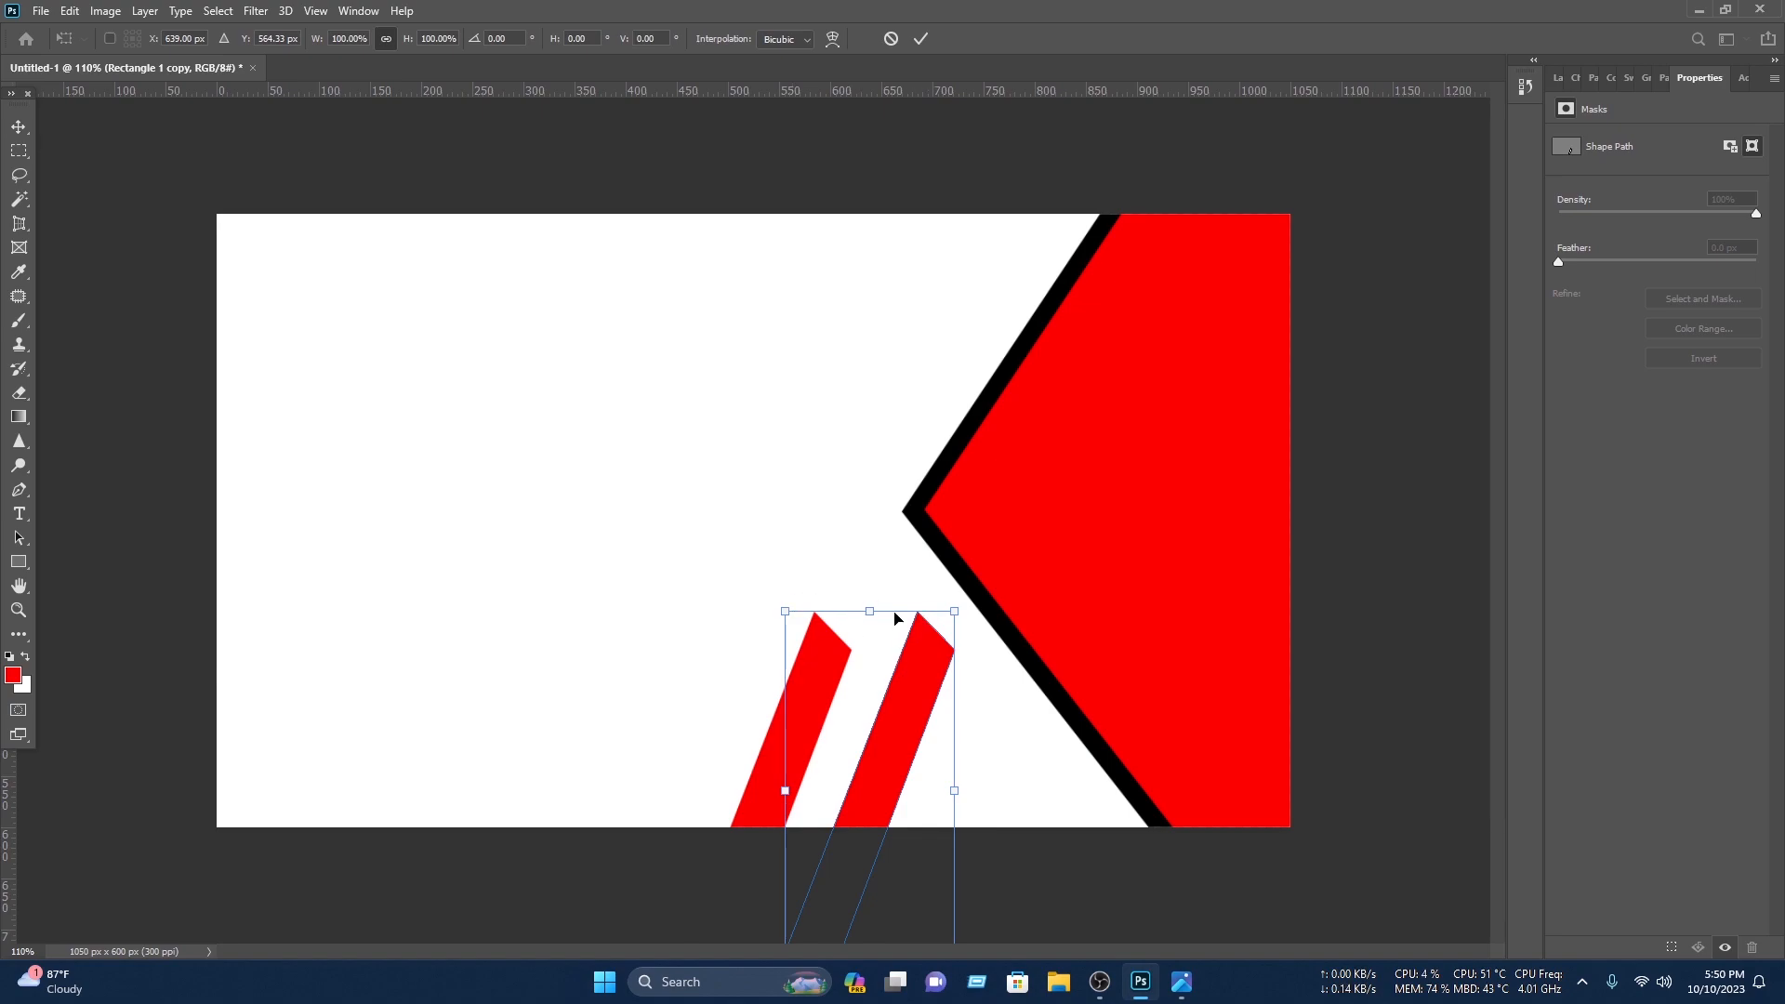
right_click(929, 717)
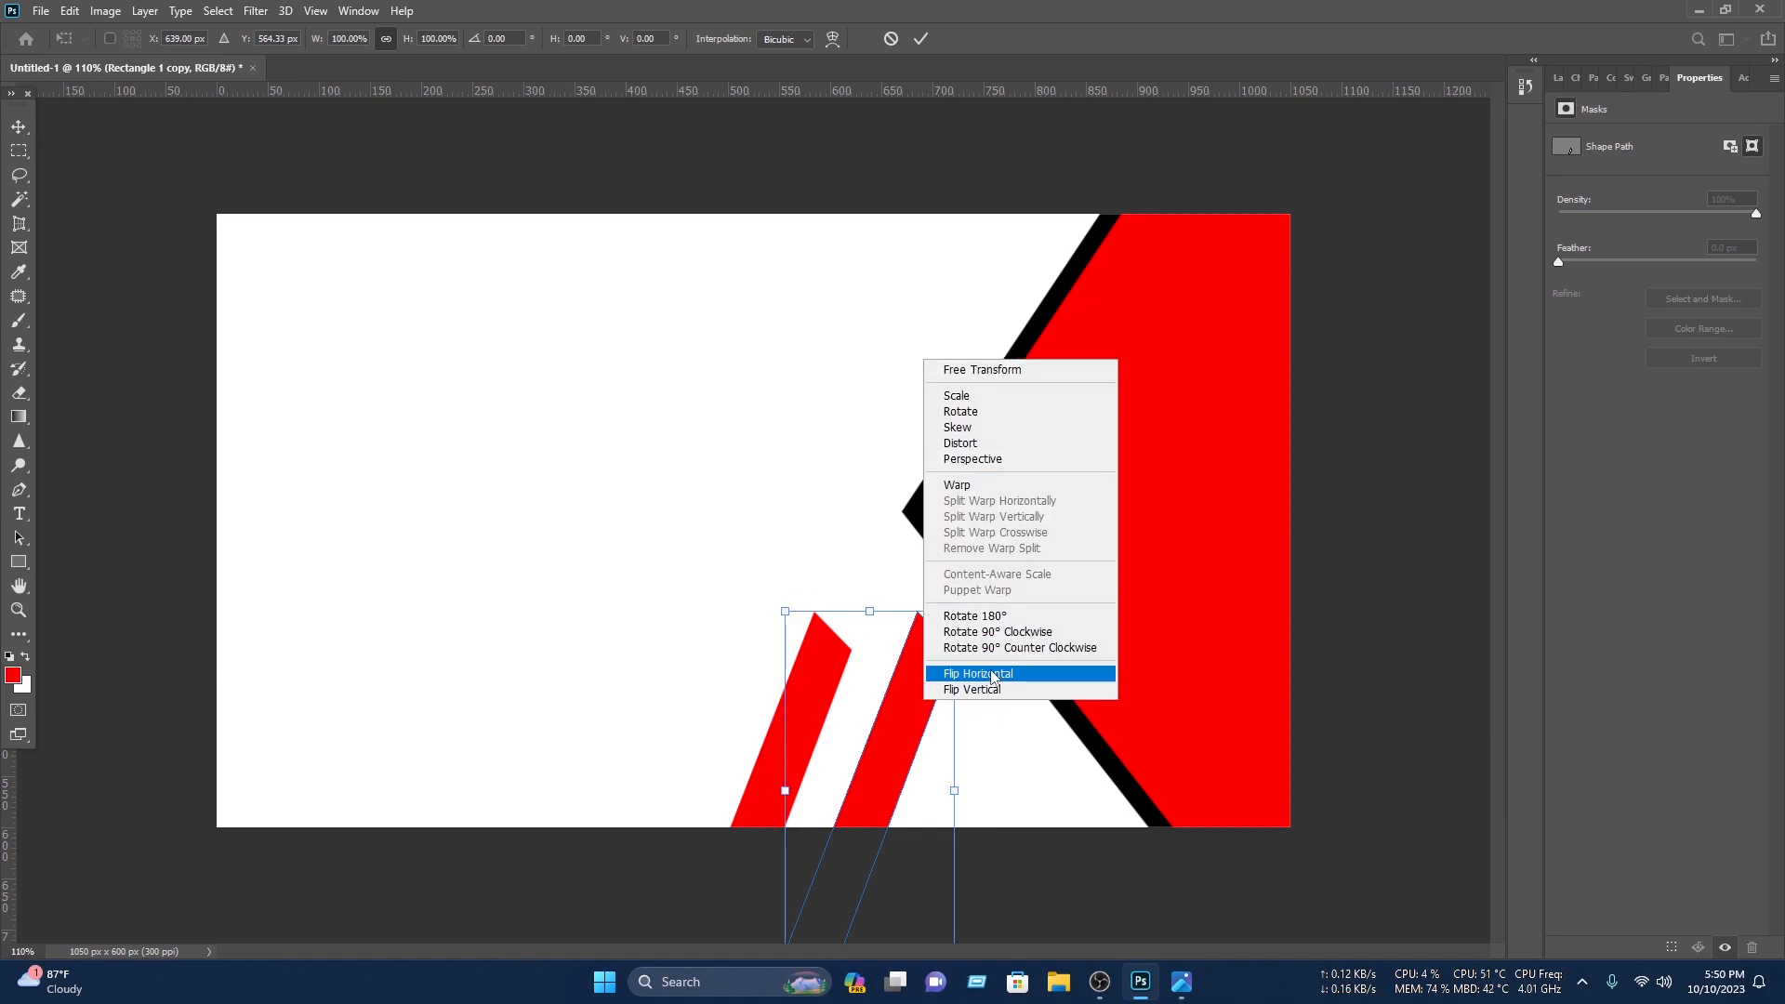
click(973, 678)
drag(839, 695, 905, 656)
click(915, 42)
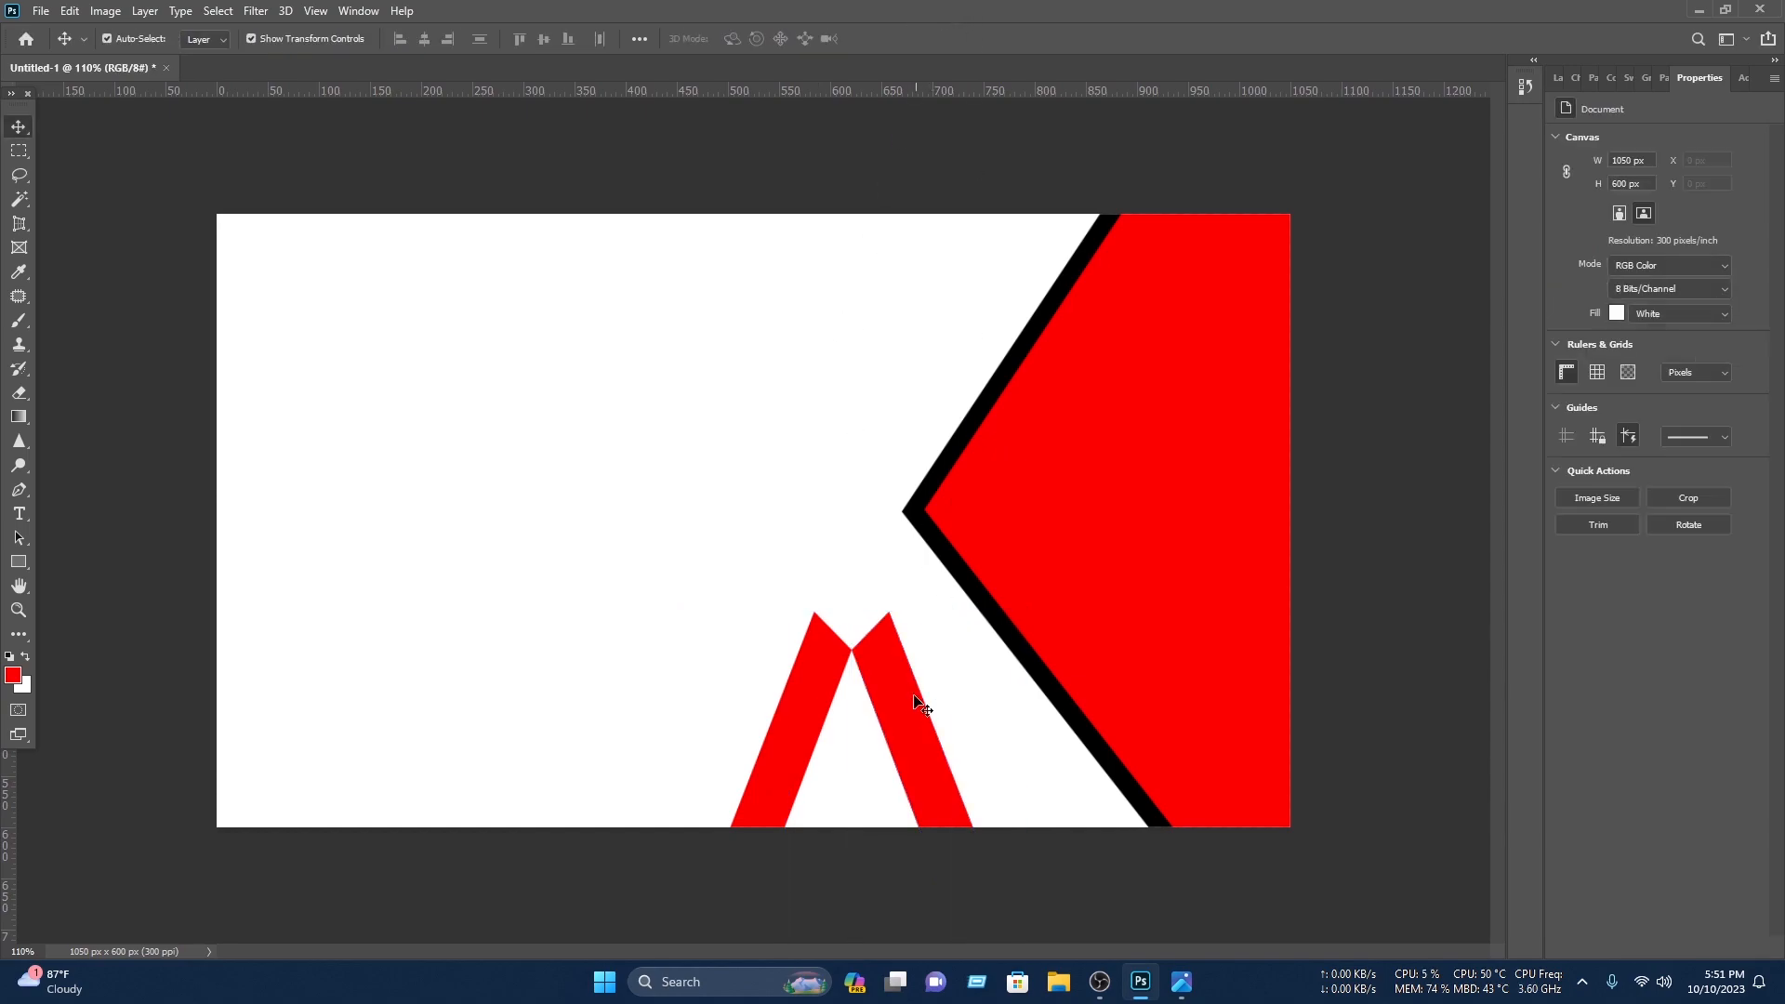
- Recolour the flipped stripe dark brown (270000) and move its layer below the original red stripe
click(1559, 78)
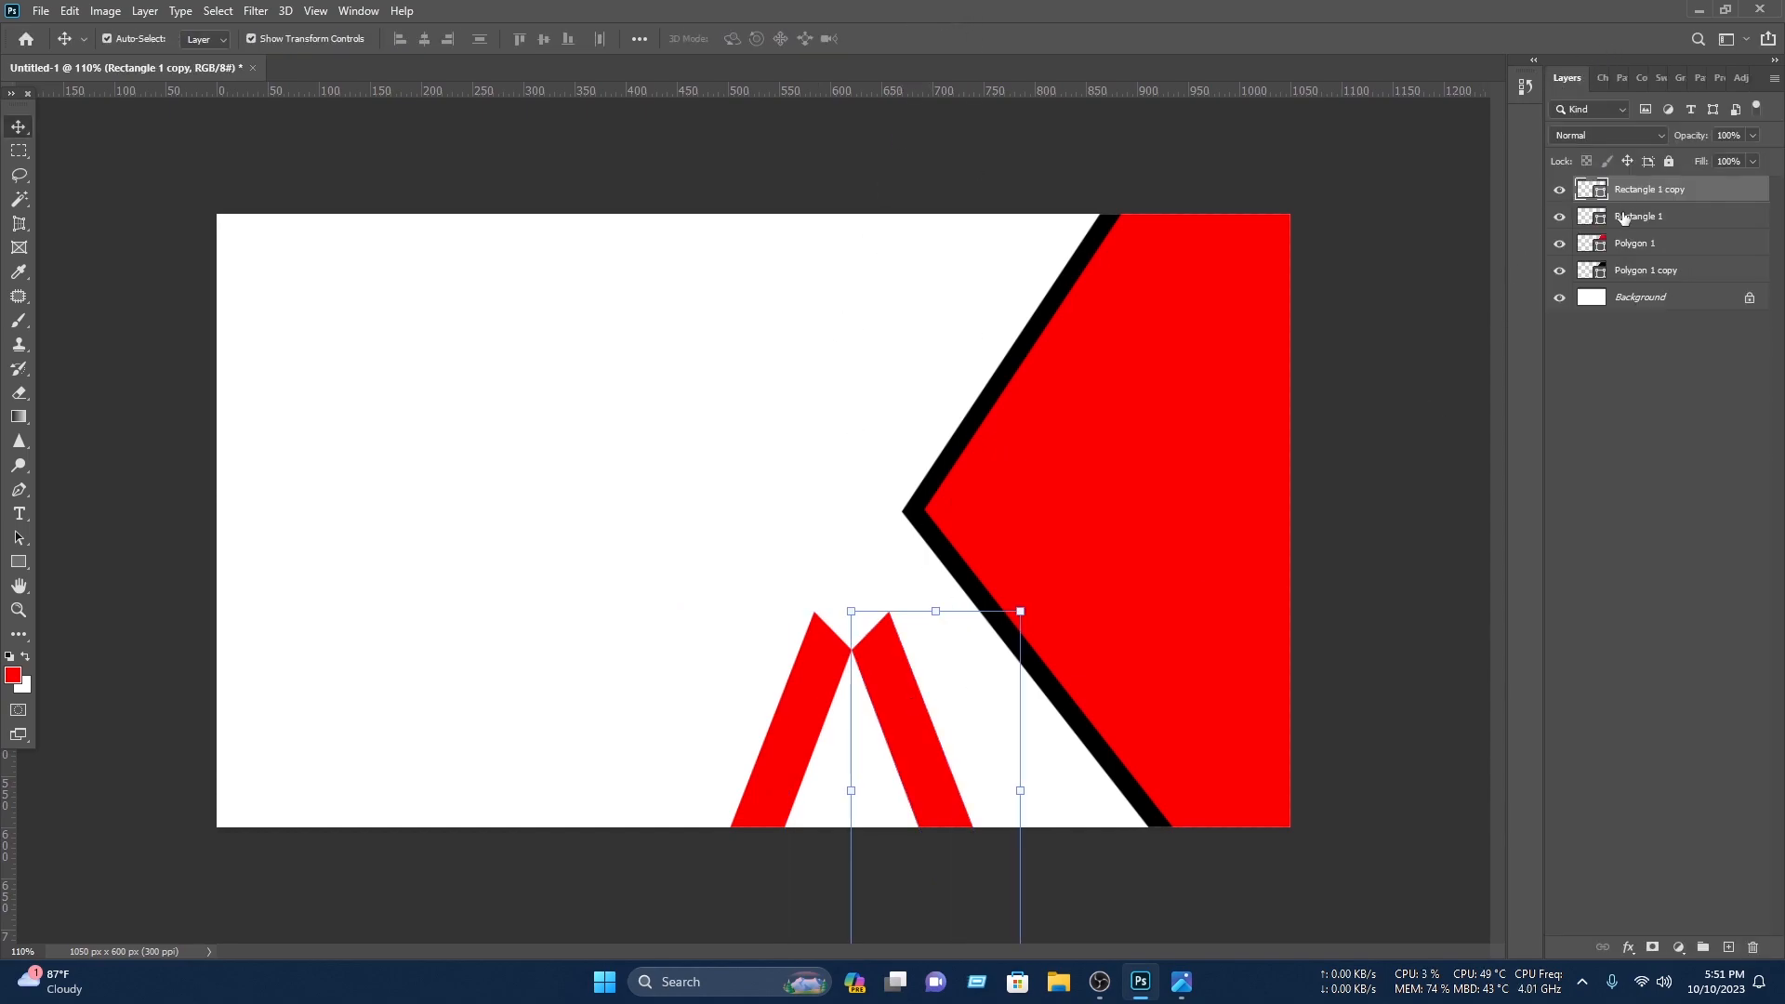
double_click(1583, 189)
drag(1271, 593, 1401, 686)
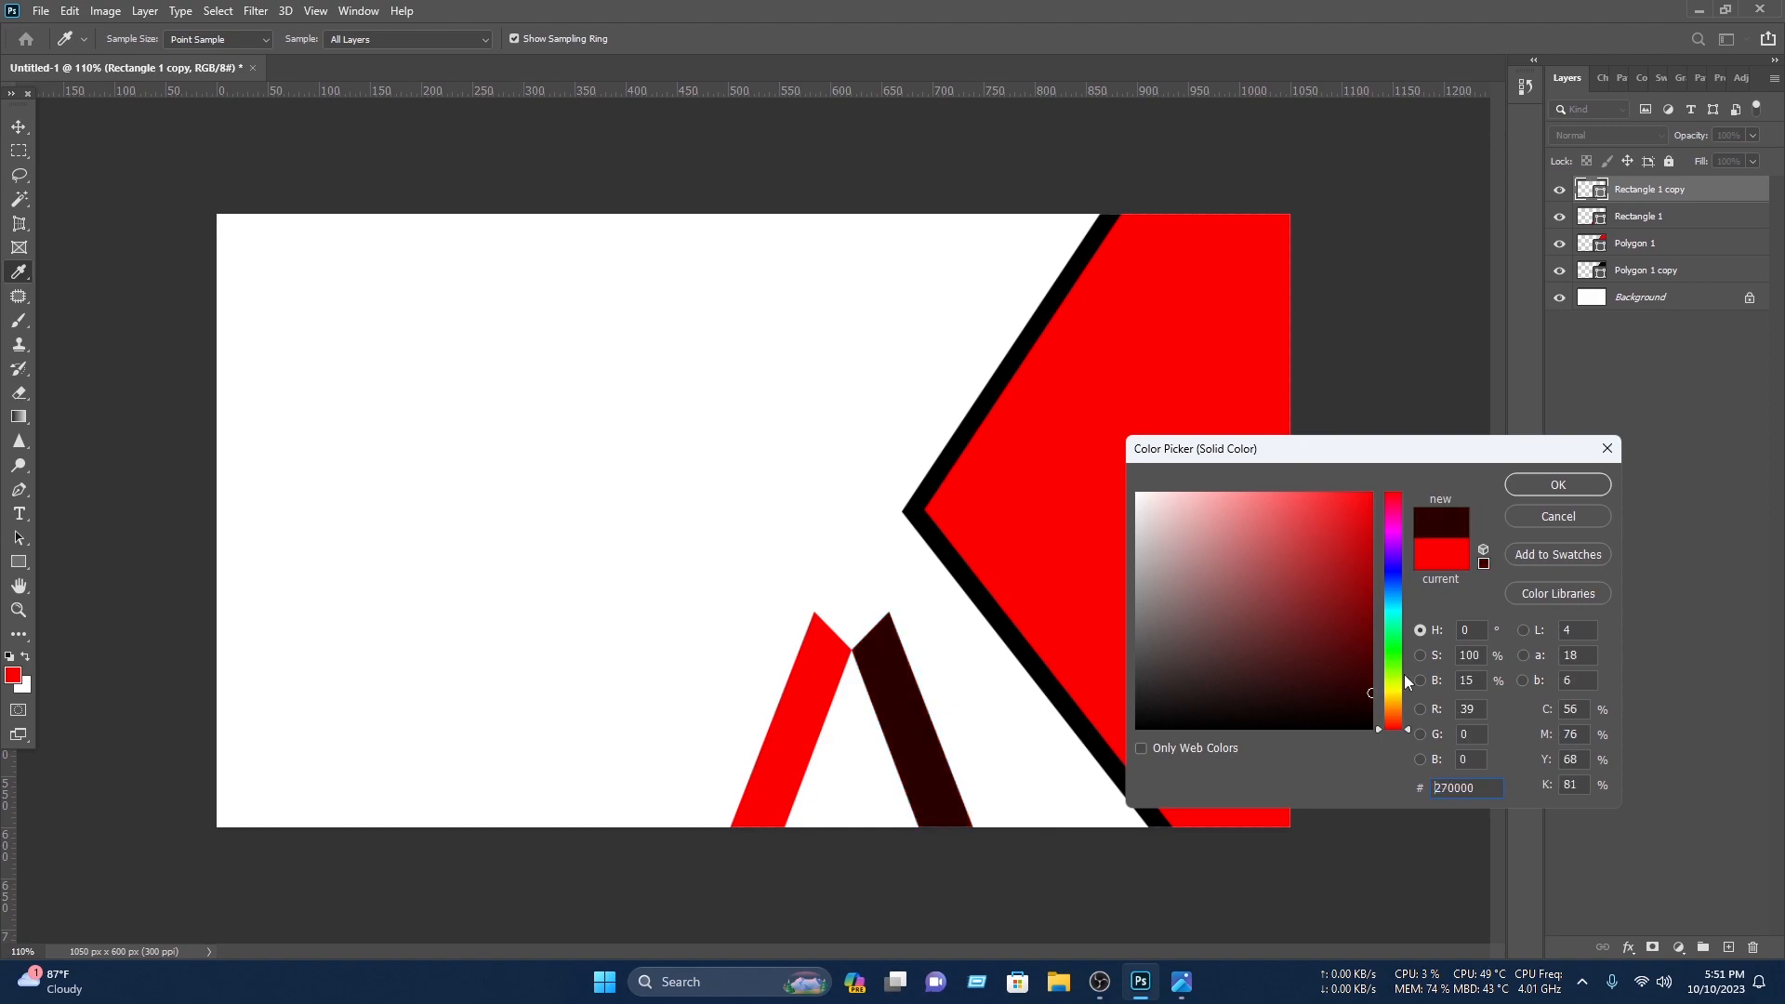
click(1566, 493)
drag(1632, 188, 1627, 229)
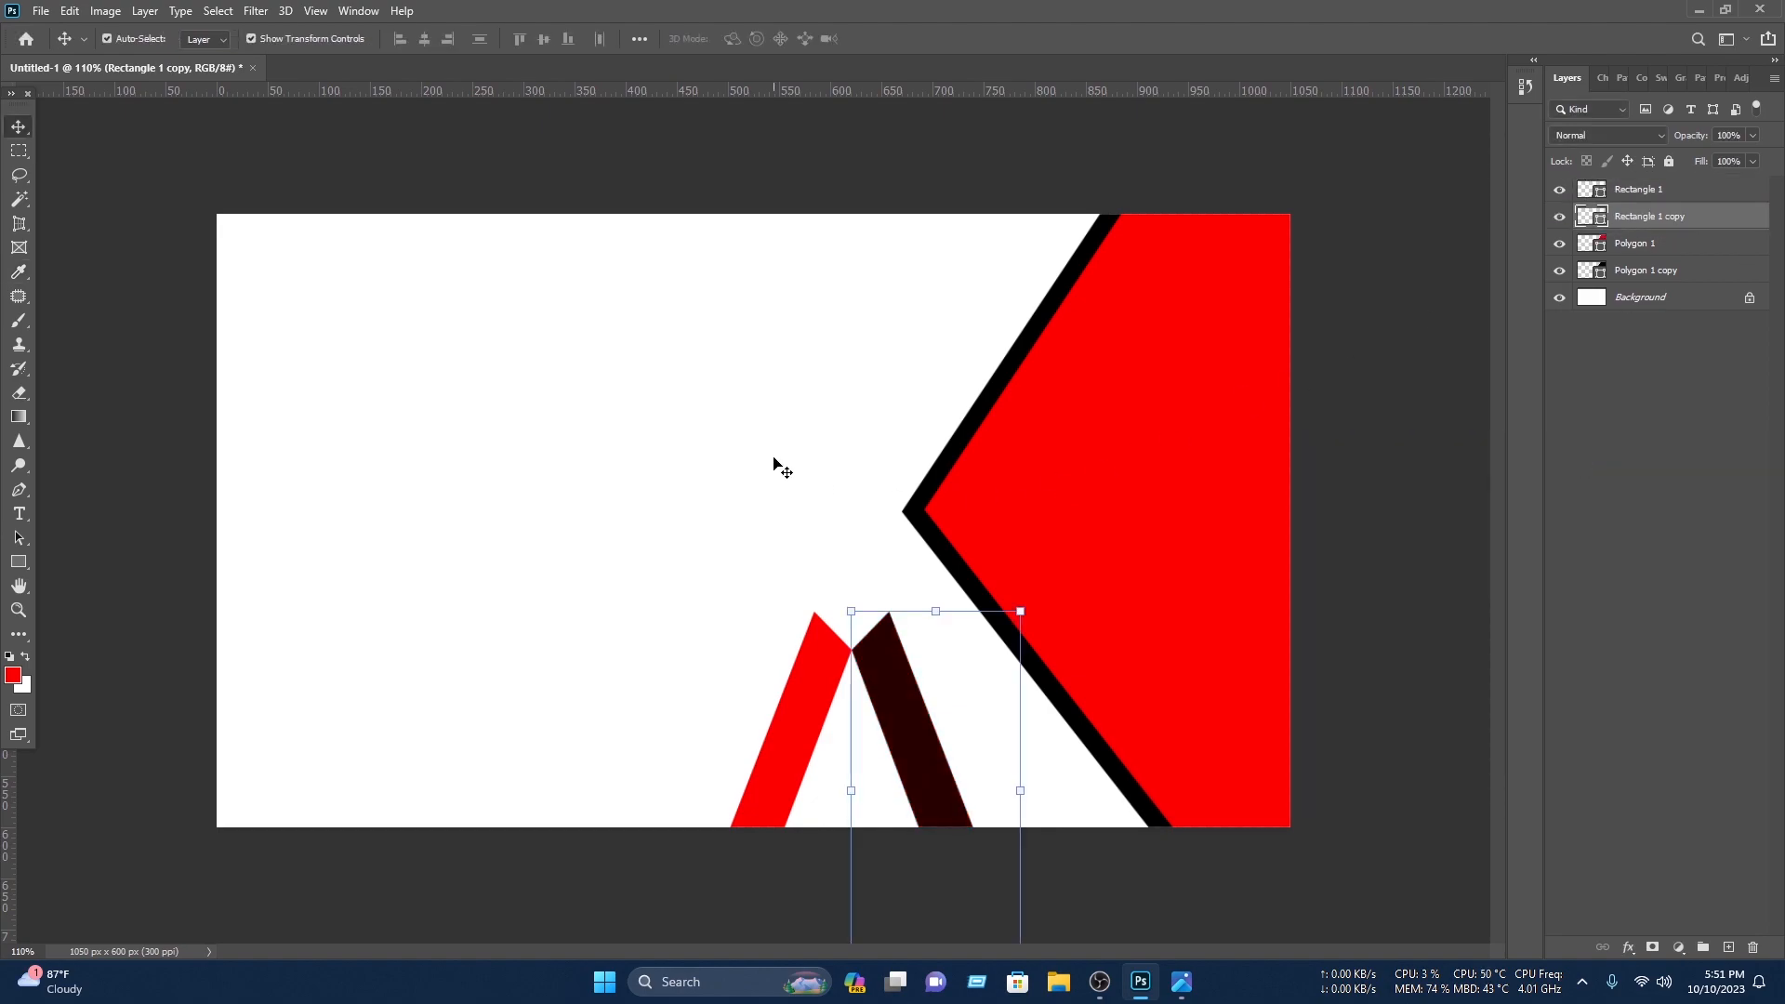
click(775, 459)
- Create another red three-sided polygon, 100 px by 100 px, above and to the left of the two stripes
scroll(486, 665, up, 4)
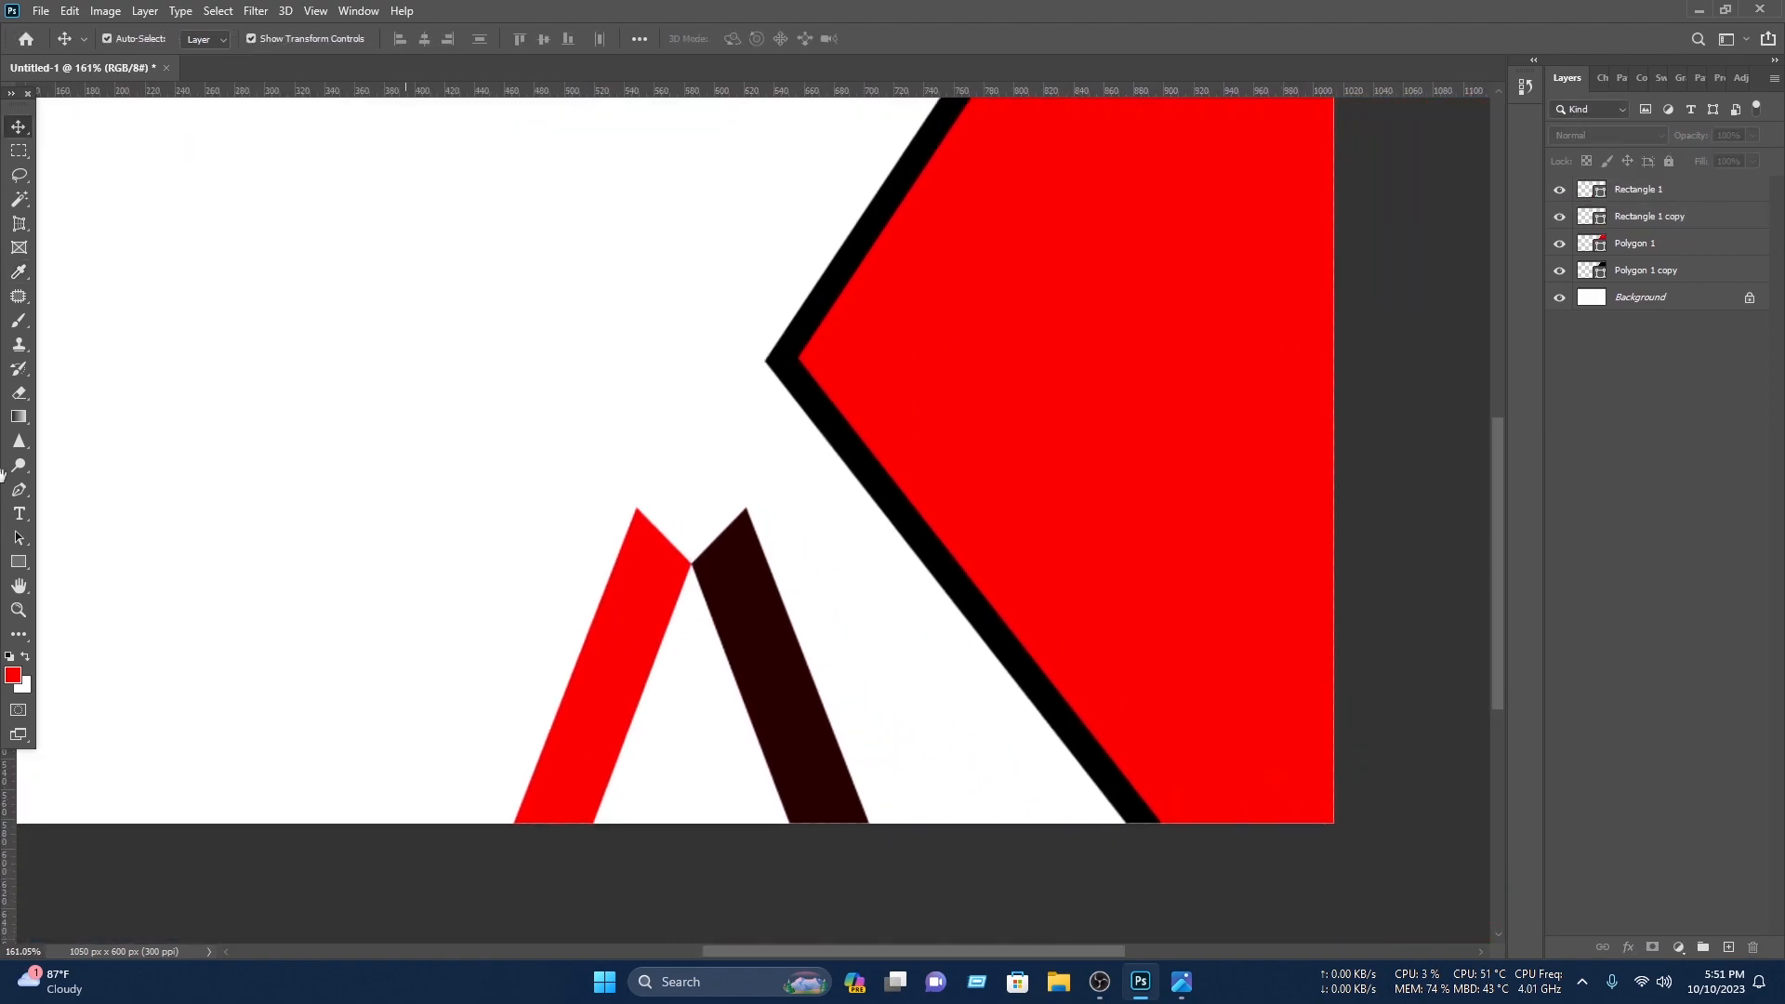
click(17, 565)
right_click(14, 569)
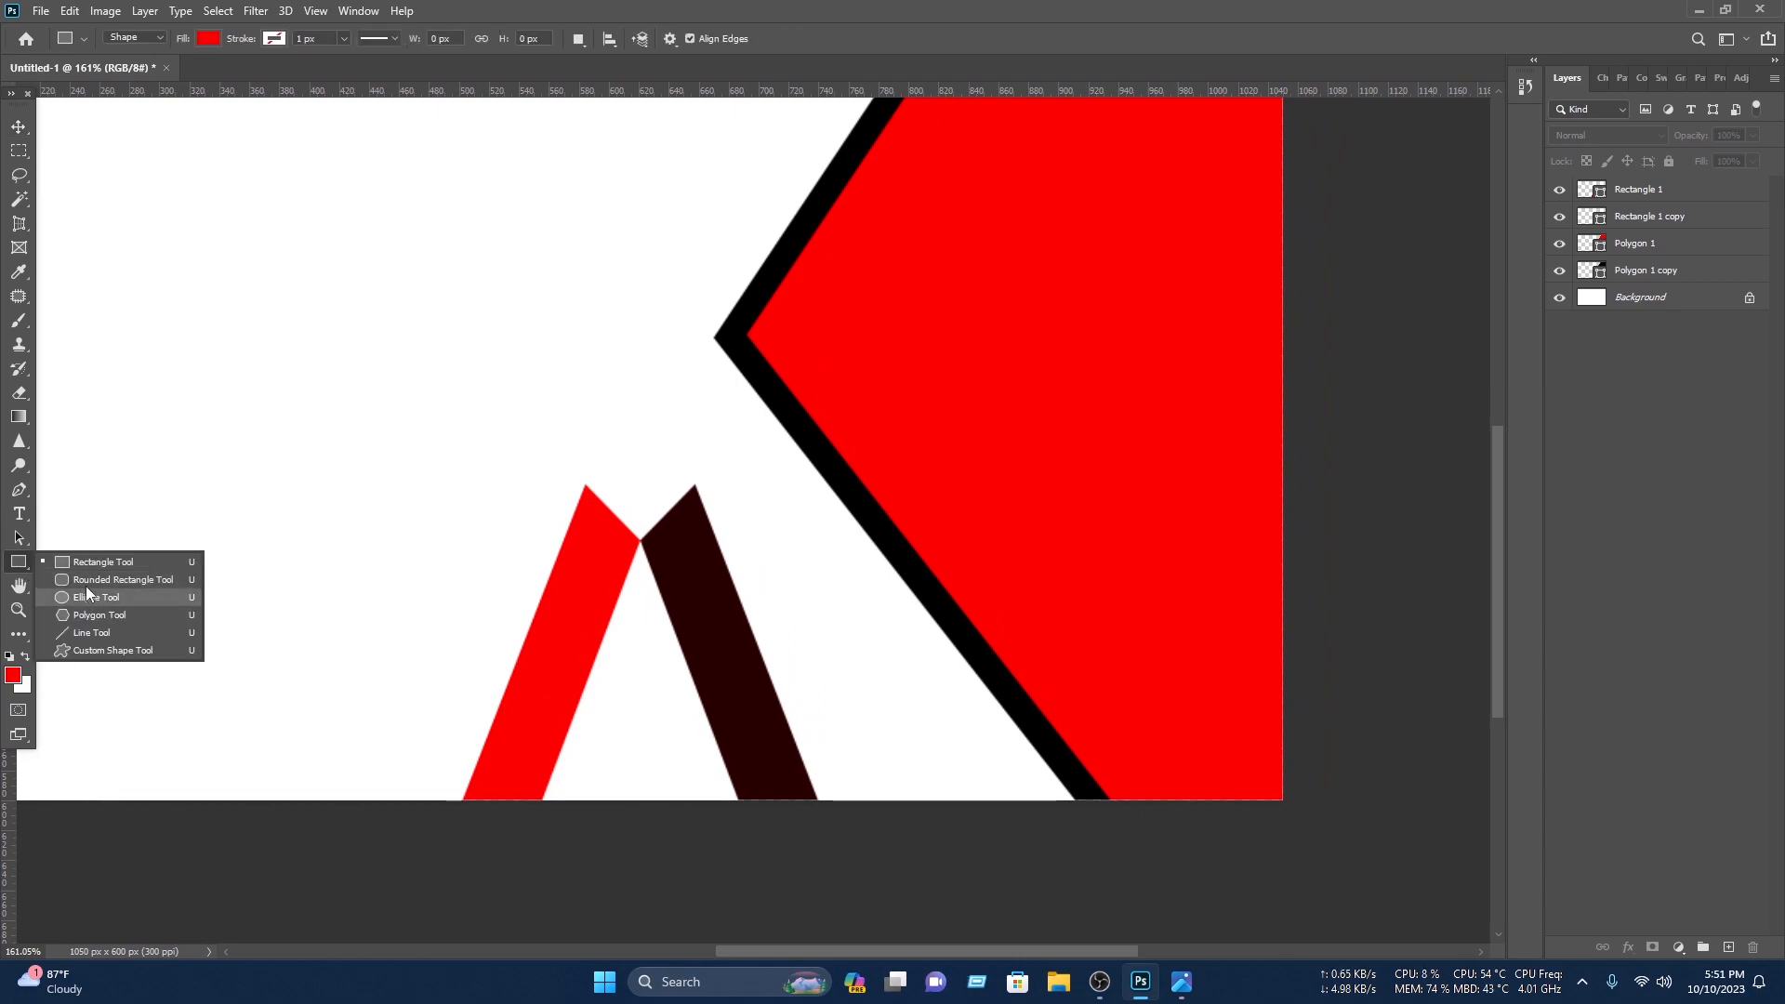
click(86, 609)
click(313, 313)
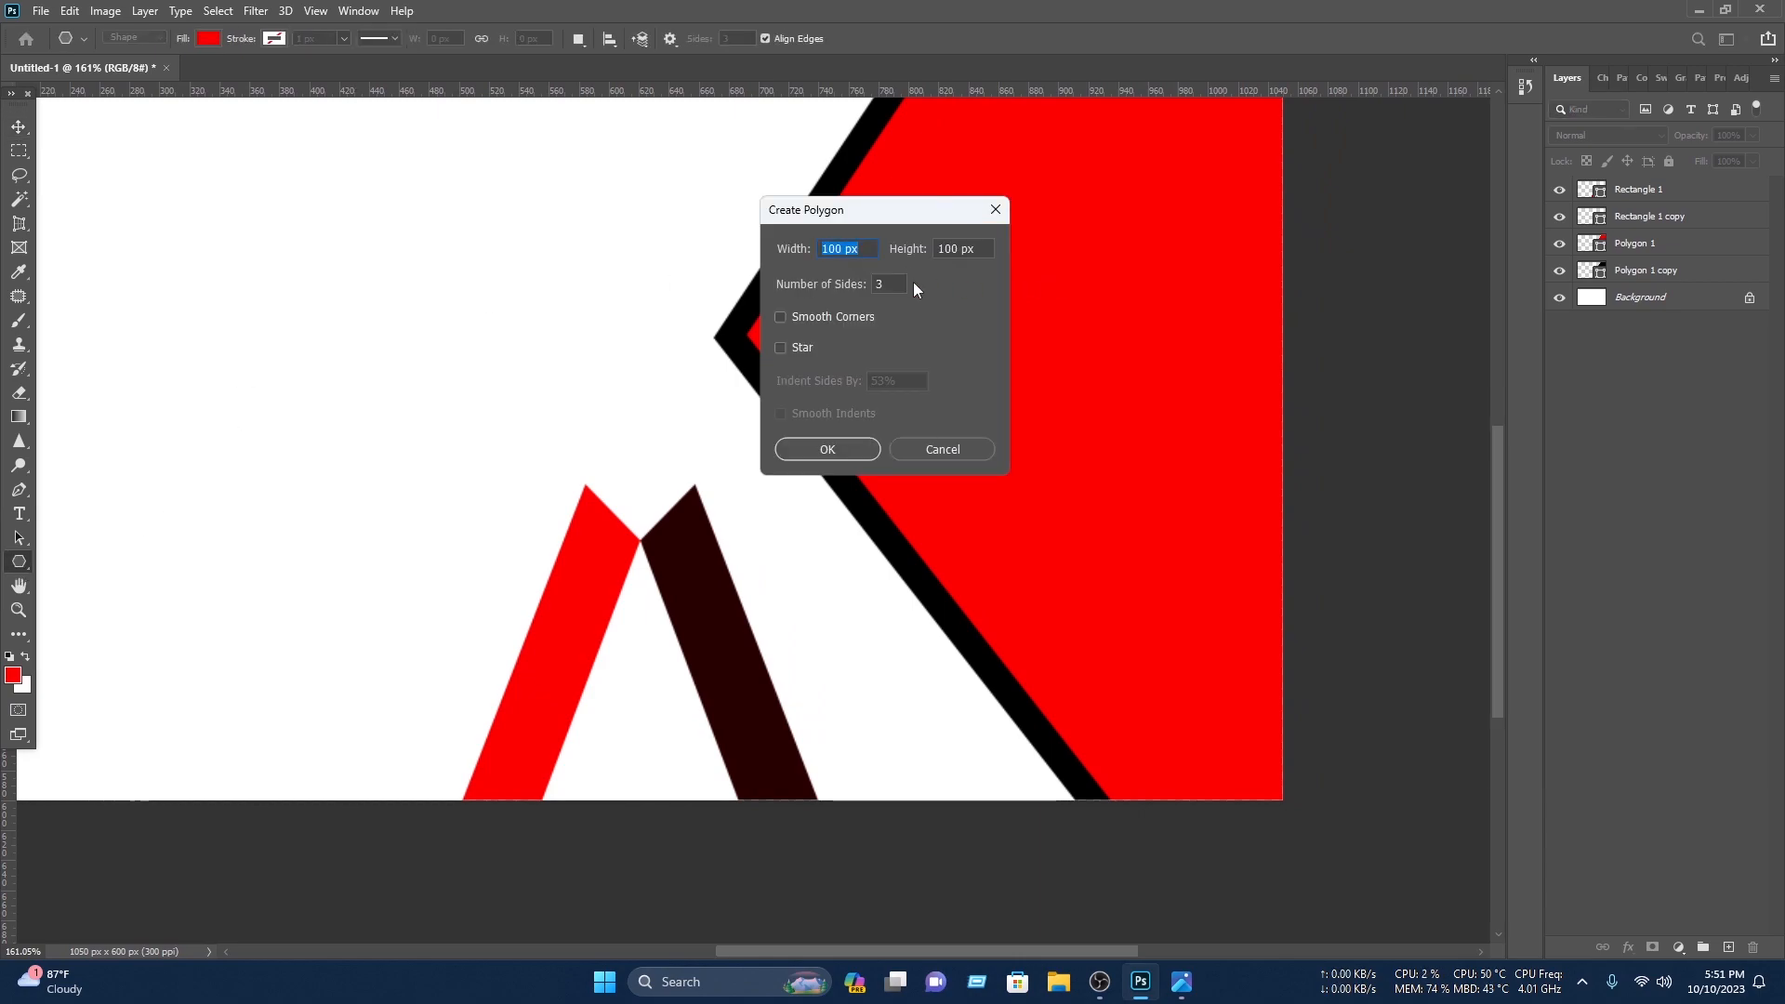
click(827, 450)
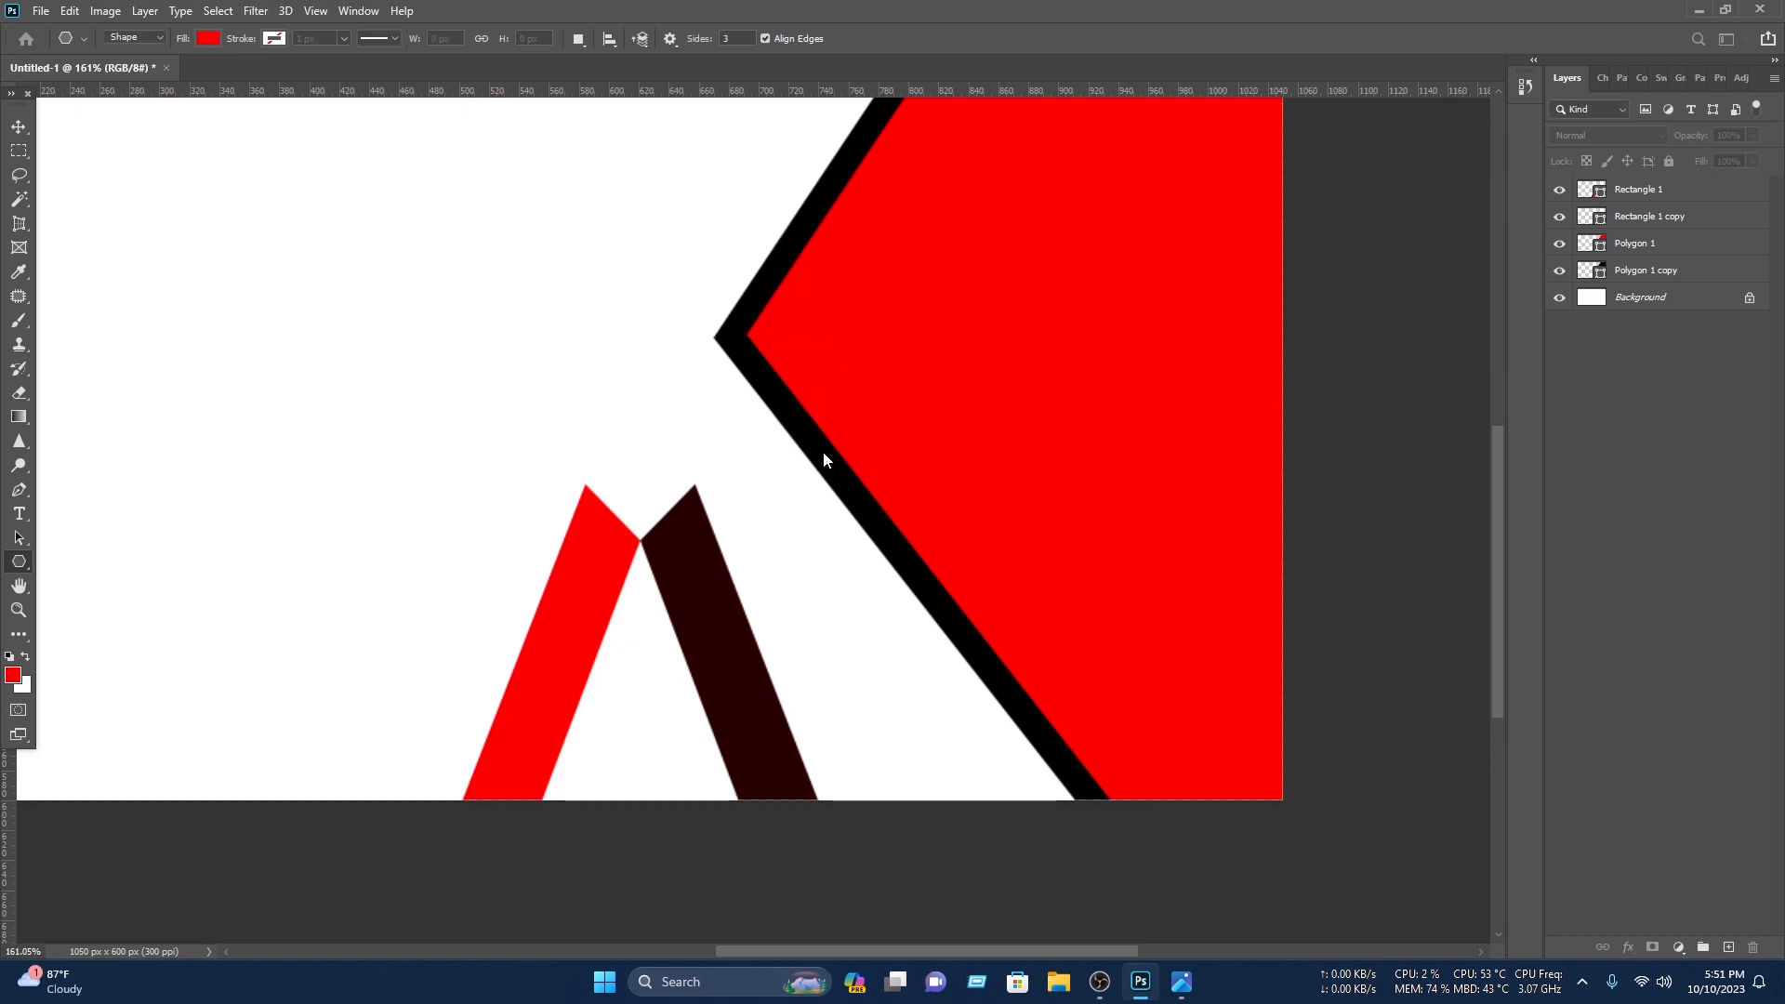
click(18, 126)
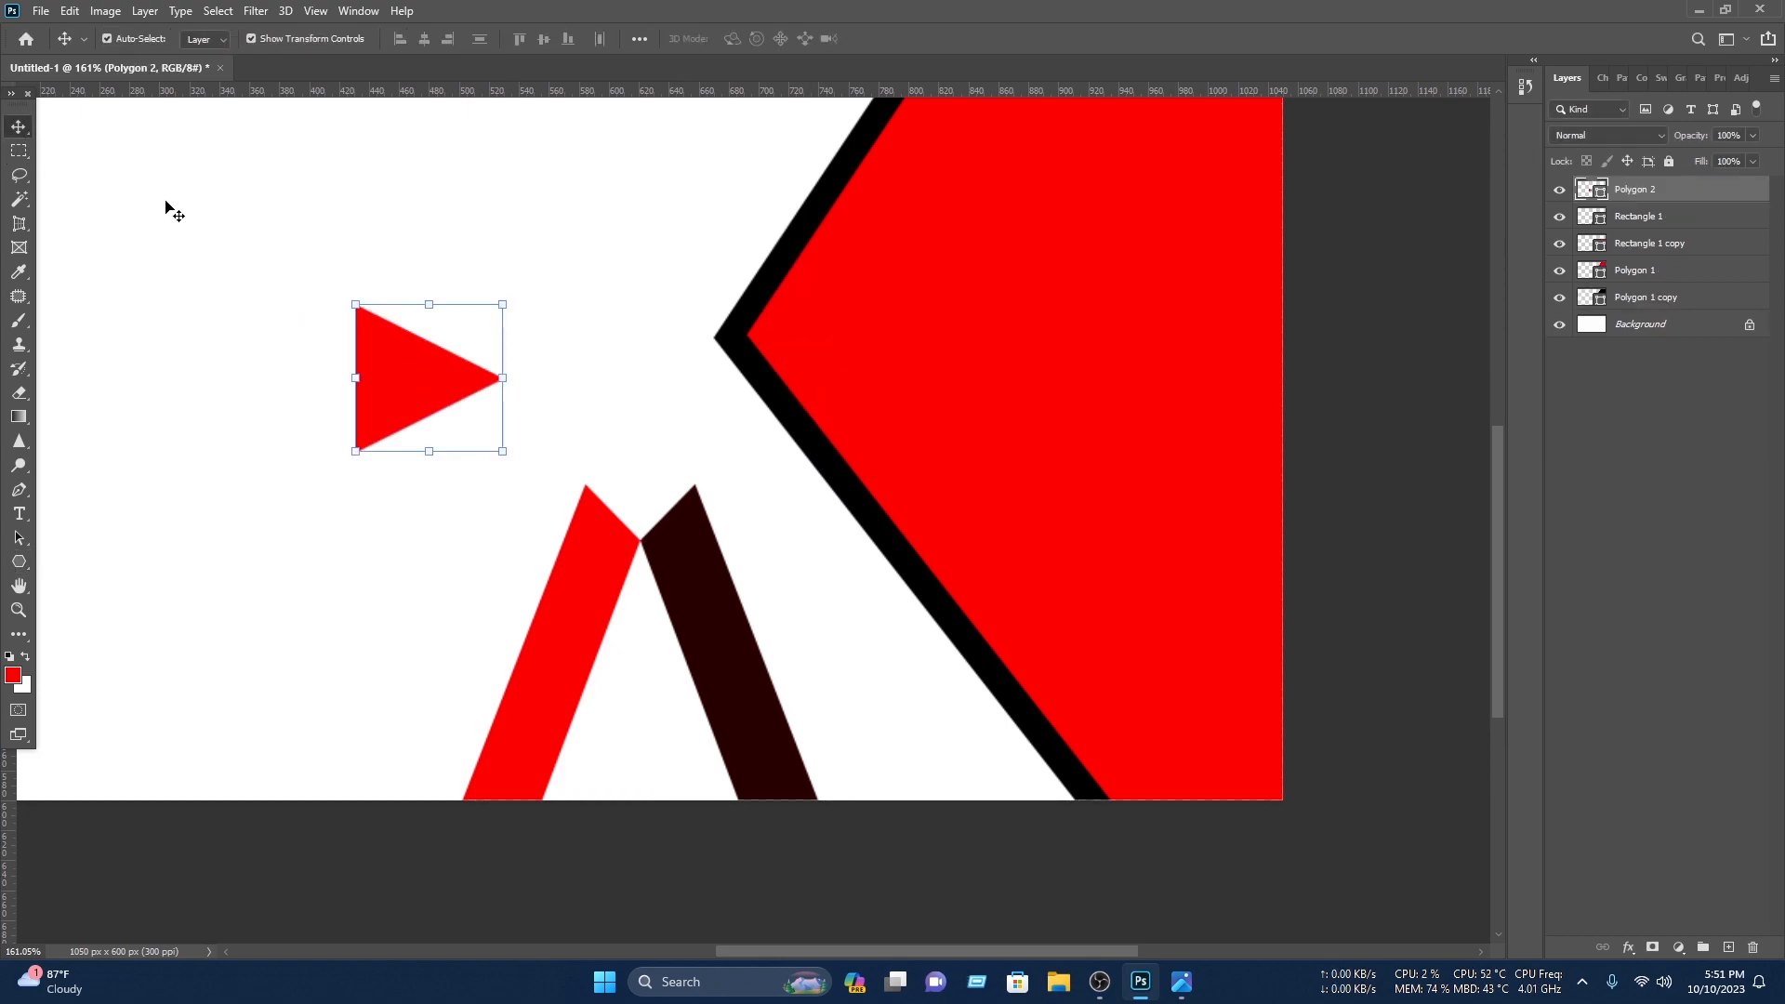
- Rotate the small triangle to point down and fit it into the notch between the stripes' upper ends
drag(544, 317, 523, 479)
drag(406, 341, 642, 485)
right_click(664, 442)
click(703, 528)
drag(715, 485, 695, 484)
drag(568, 484, 585, 484)
click(921, 39)
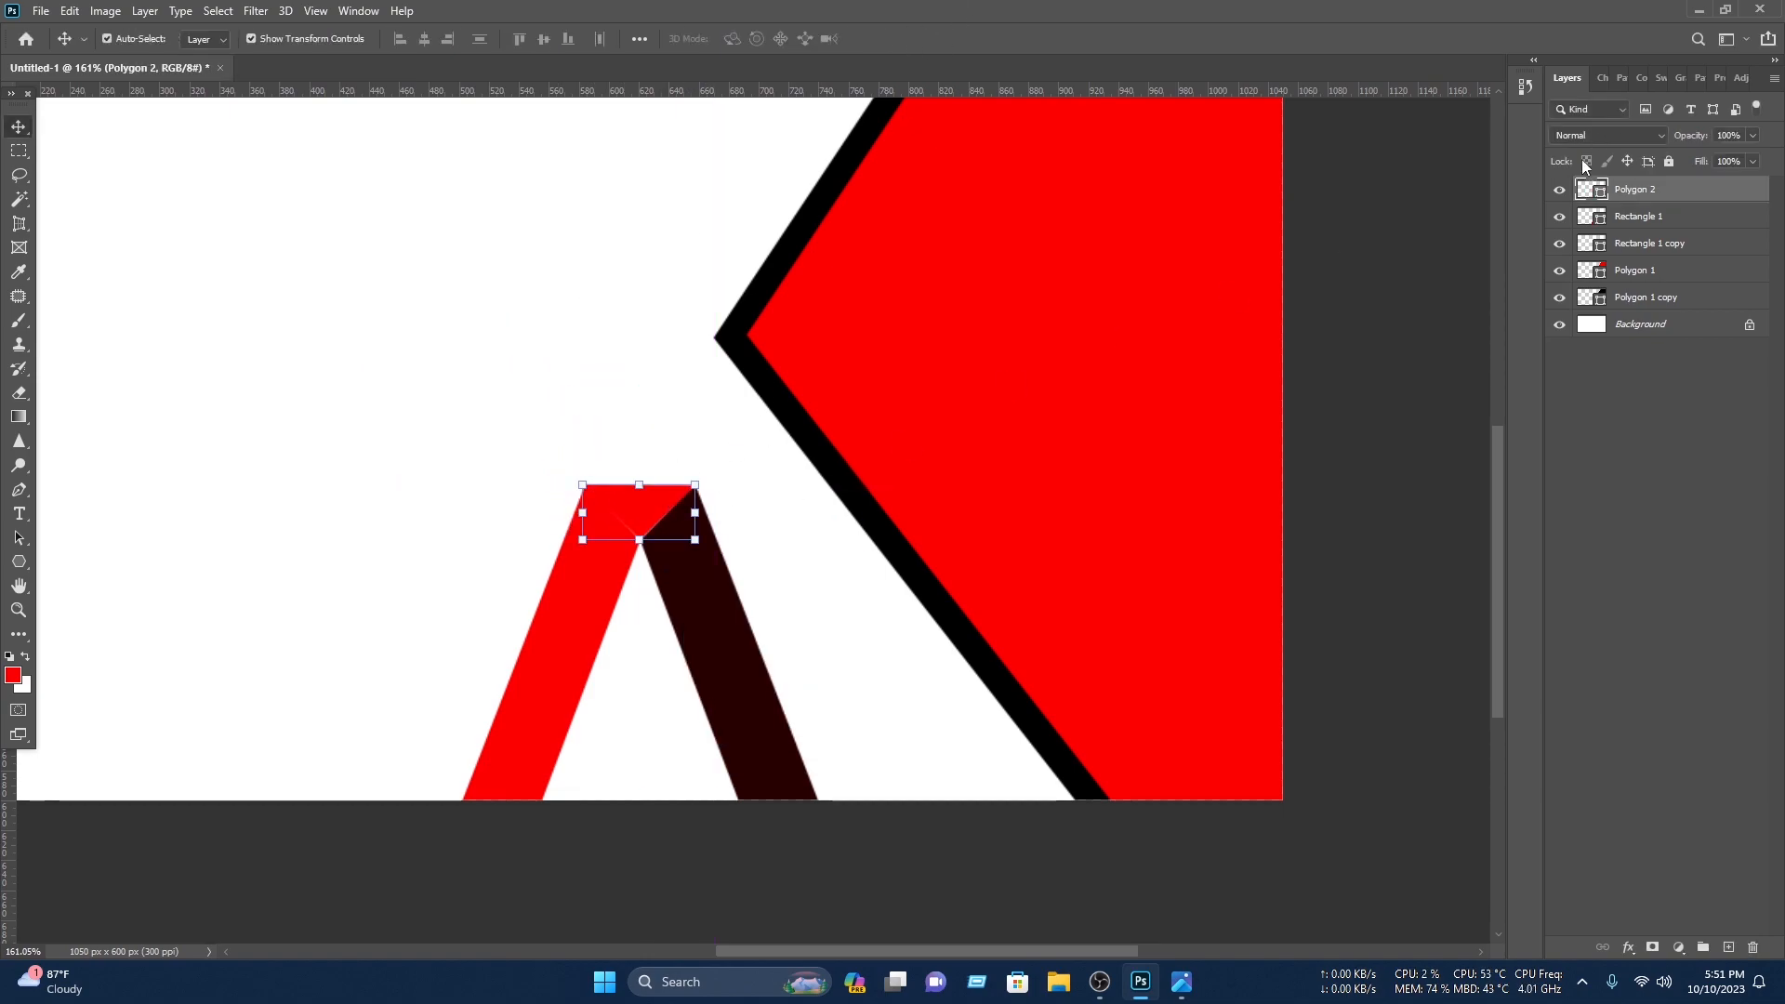
- Recolour the small triangle between the stripes bright cyan
double_click(1585, 199)
drag(1310, 712, 1376, 749)
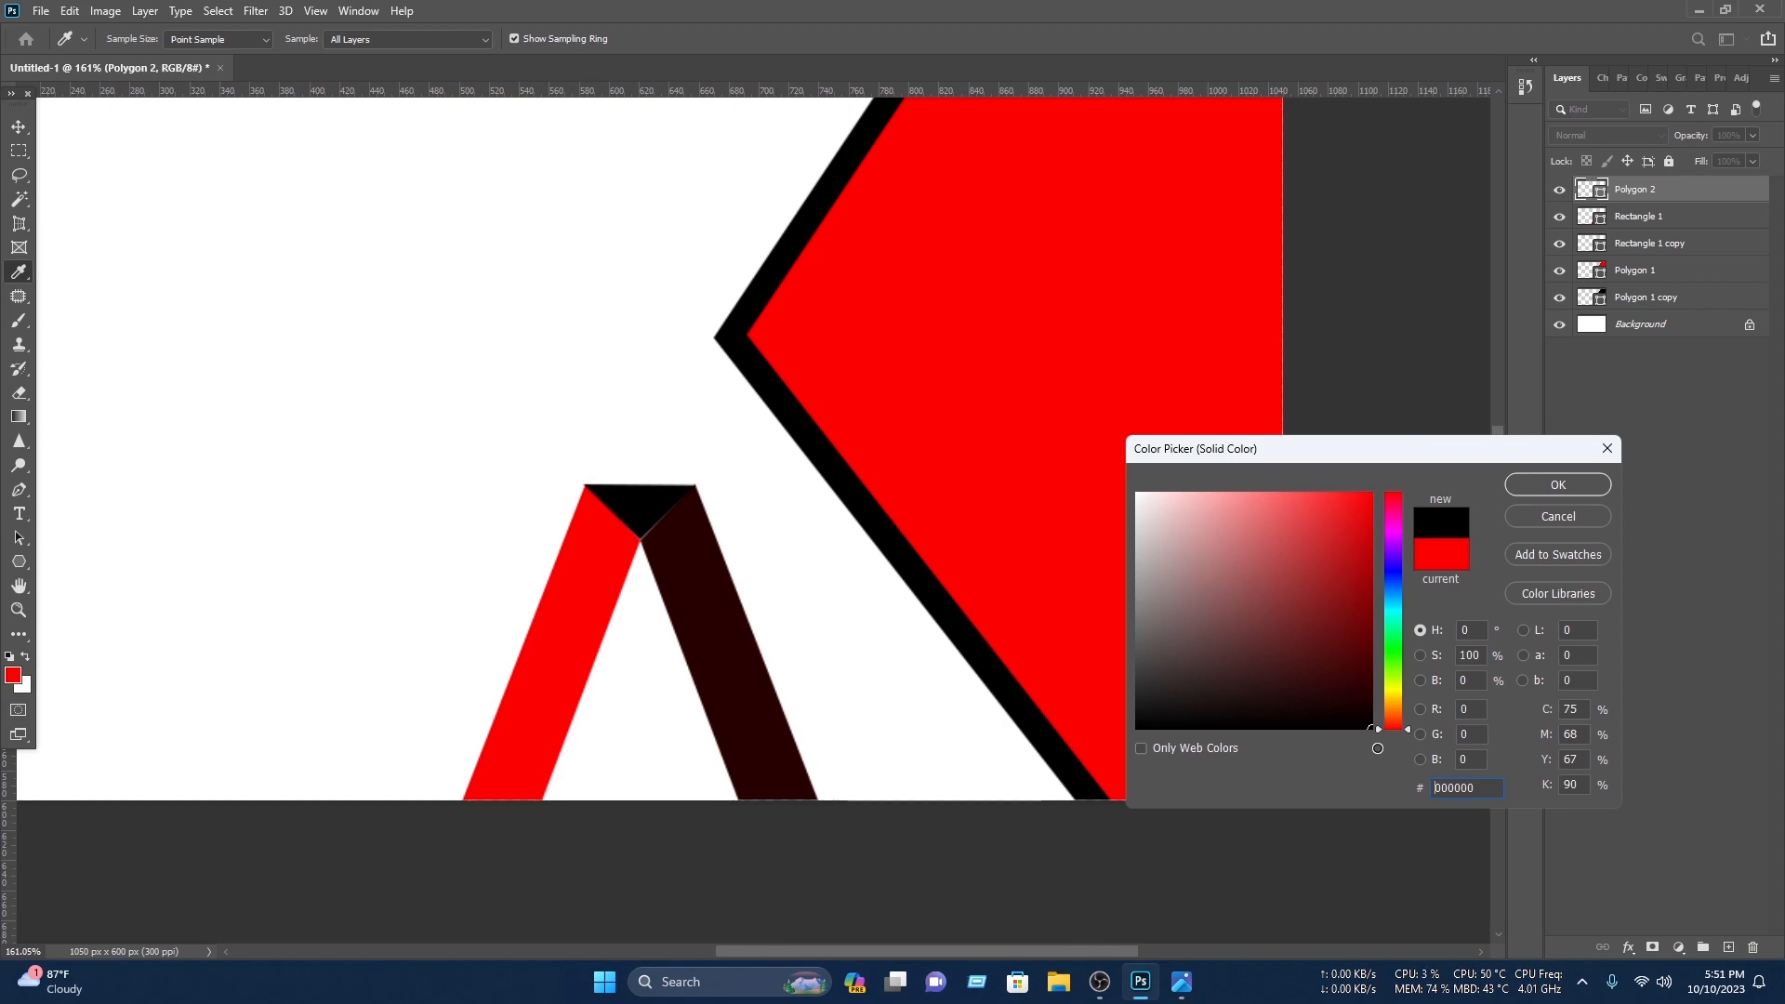
click(1394, 607)
click(1369, 520)
click(1558, 483)
- Select both stripes and the cyan triangle, then rotate and move them alongside the black border's lower edge
scroll(546, 389, down, 3)
drag(546, 390, 874, 706)
drag(1048, 603, 1020, 537)
drag(932, 774, 1008, 784)
drag(1092, 573, 1075, 561)
drag(1011, 828, 1000, 816)
click(774, 612)
- Duplicate the stripes with their cyan triangle, flip the copy vertically and move it to the upper part of the canvas
drag(802, 617, 501, 347)
key(ctrl+t)
right_click(566, 454)
right_click(657, 853)
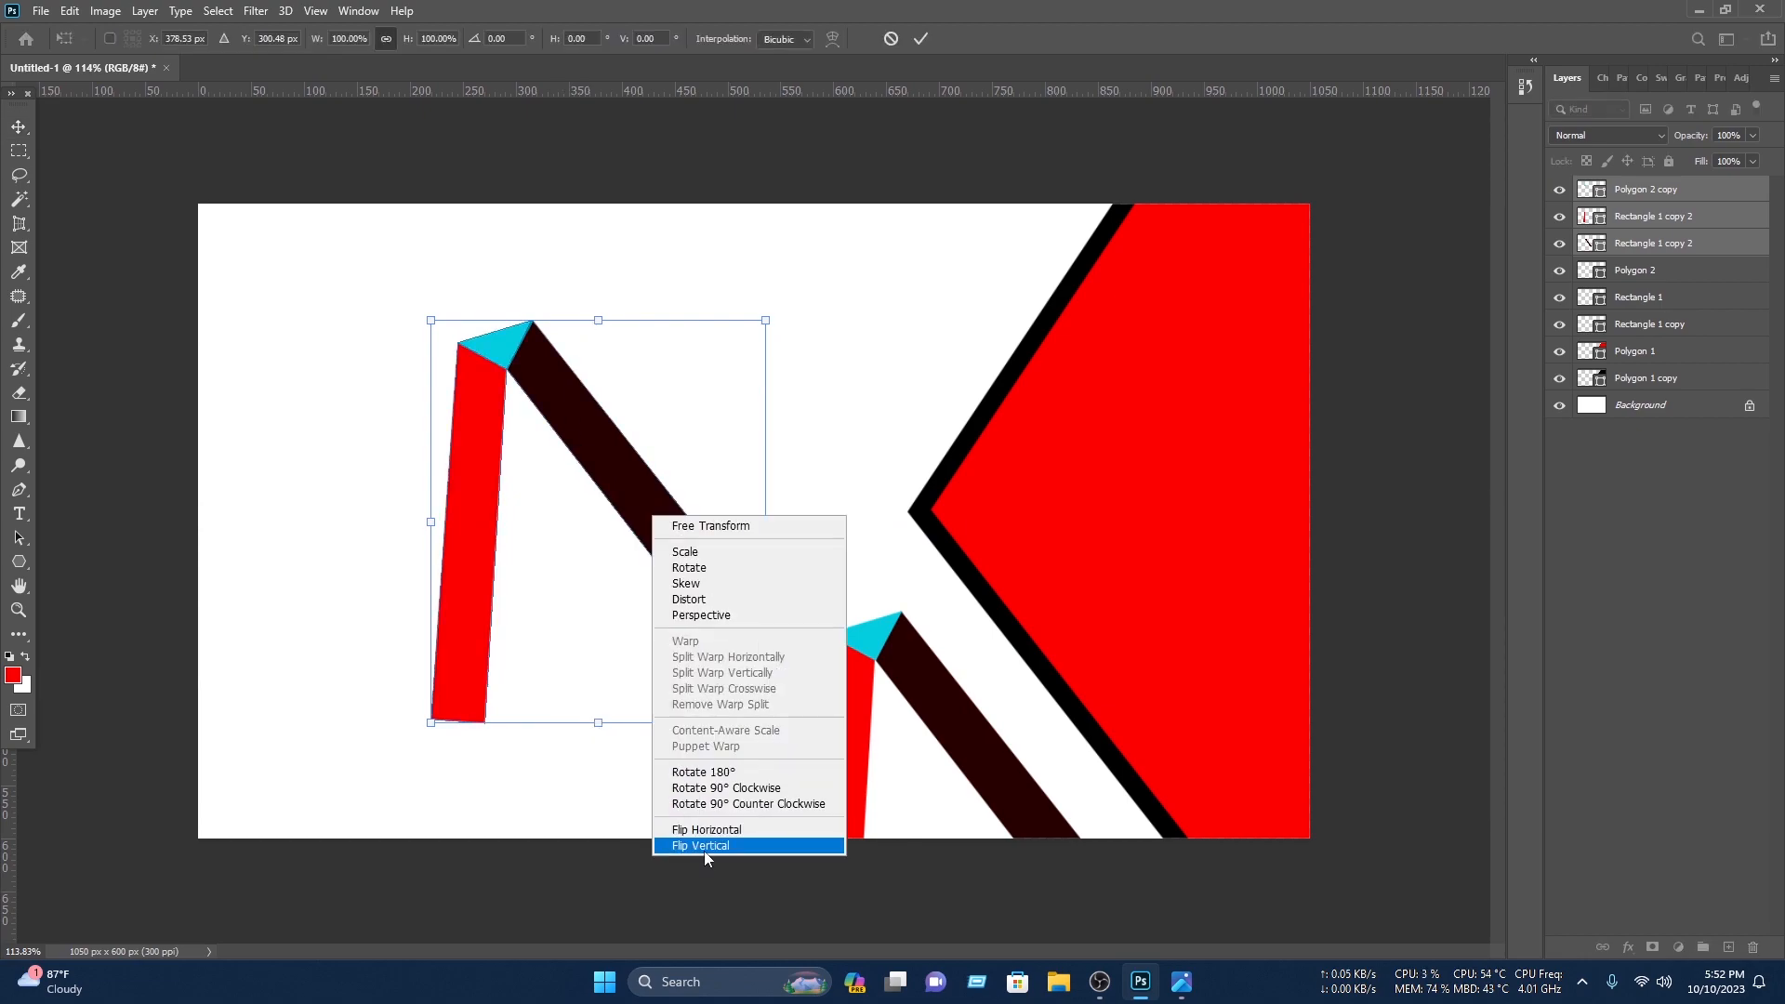
click(709, 844)
drag(641, 565, 981, 291)
click(920, 39)
- Rotate and reposition the flipped stripes so the dark one runs parallel to the black border's upper edge
drag(757, 336, 916, 409)
drag(1136, 428, 1145, 421)
click(929, 41)
drag(902, 388, 890, 386)
- Select the upper stripes and their cyan triangle and nudge them a few pixels to the right
drag(638, 360, 886, 412)
key(Right)
key(Right)
key(Right)
key(Right)
key(Right)
key(Right)
key(Right)
click(582, 354)
- Draw a 621 px by 80 px rectangle along the canvas's lower-left edge and fill it with dark green
click(16, 570)
click(113, 567)
right_click(20, 565)
click(62, 566)
drag(179, 767, 839, 854)
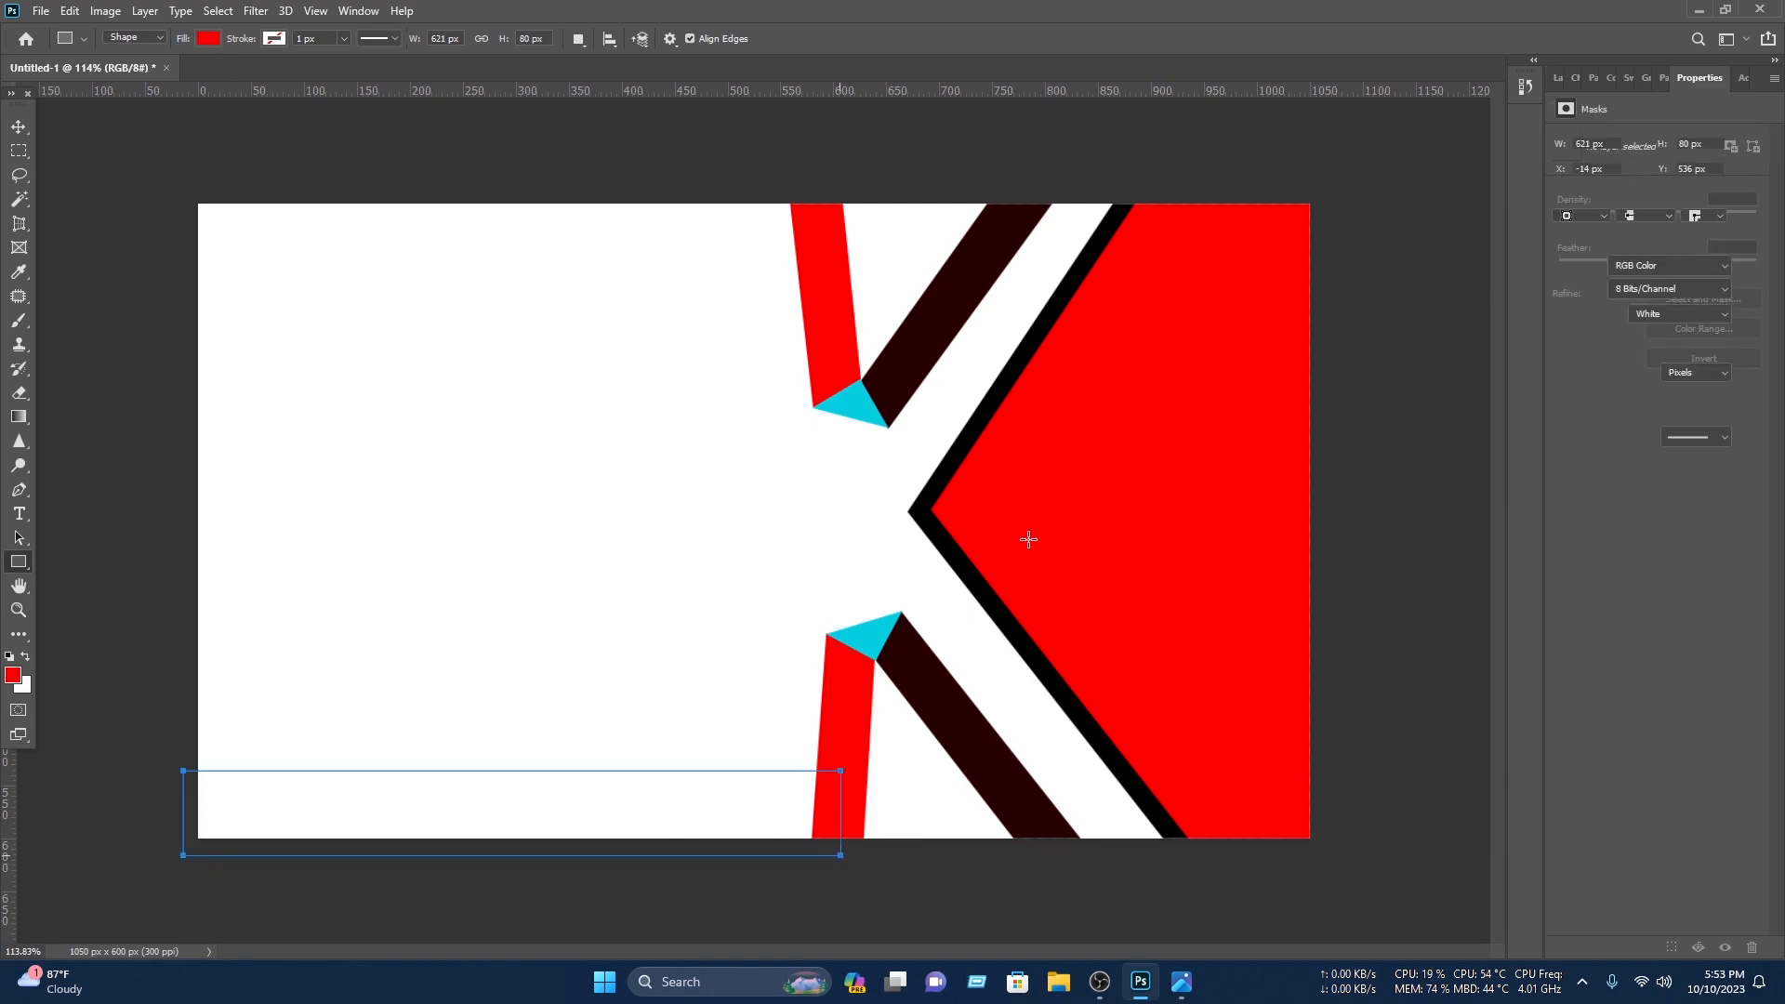
click(1569, 197)
click(1615, 293)
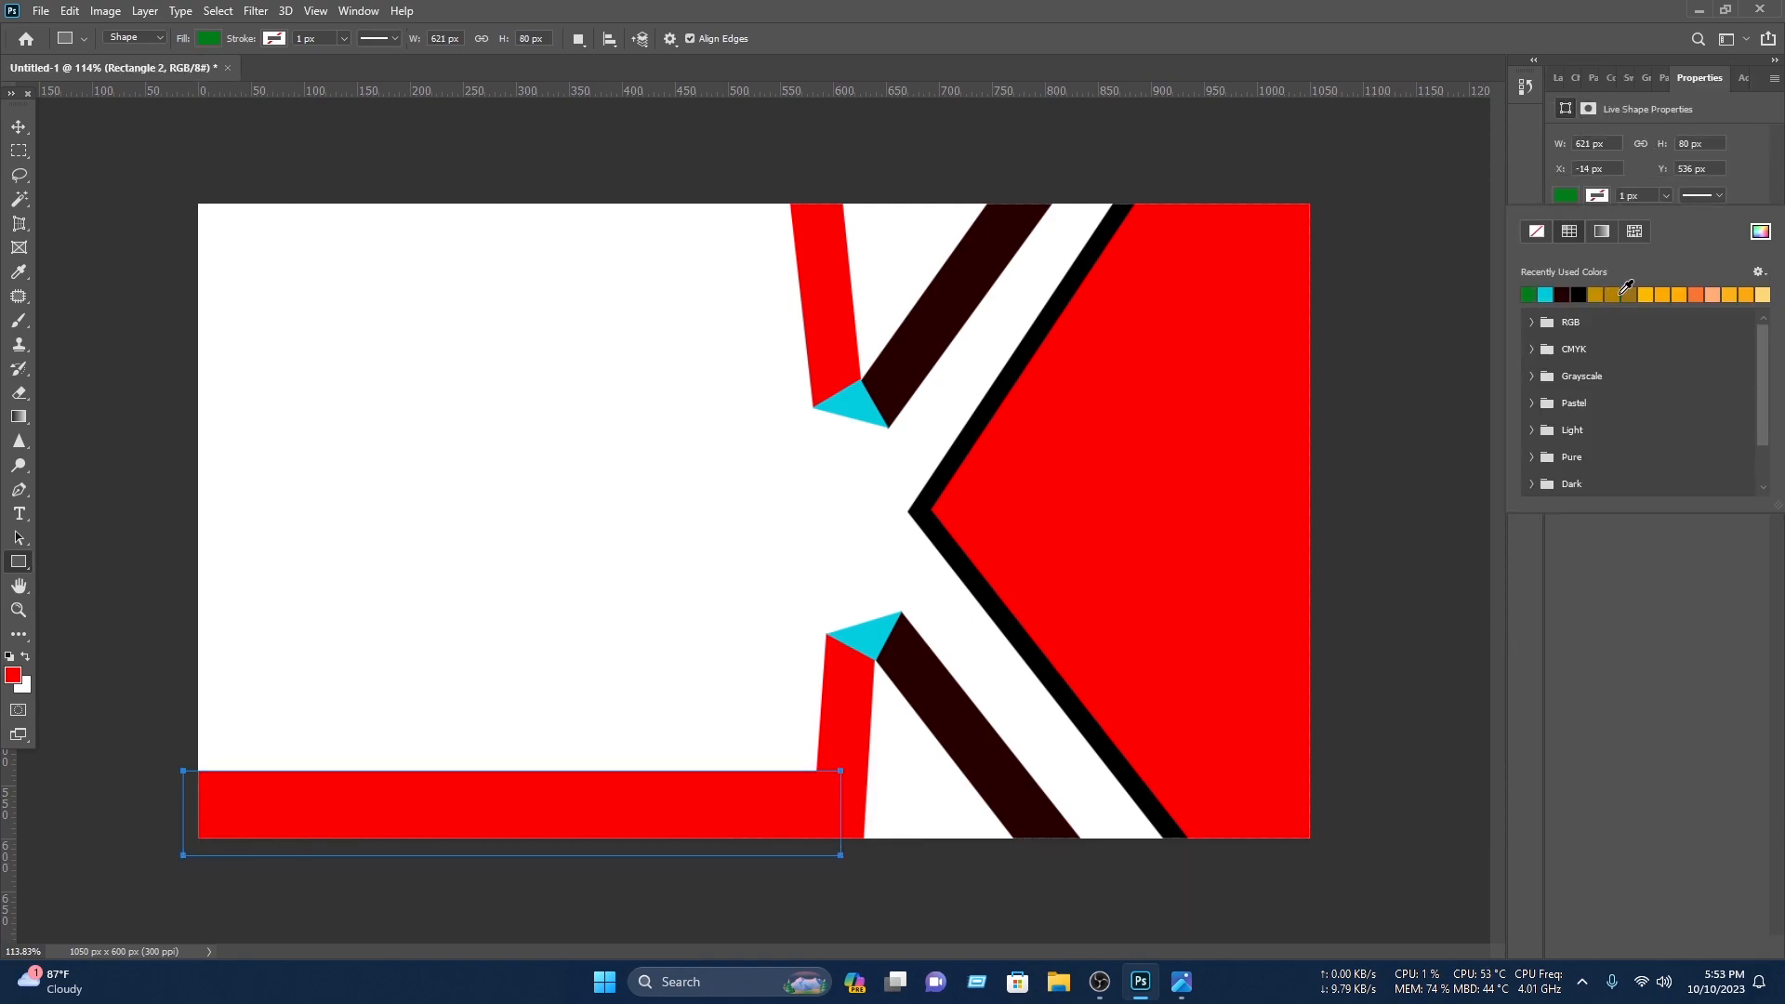
- Move the green bar's layer directly above the Background and duplicate the bar along the canvas's upper edge
click(17, 127)
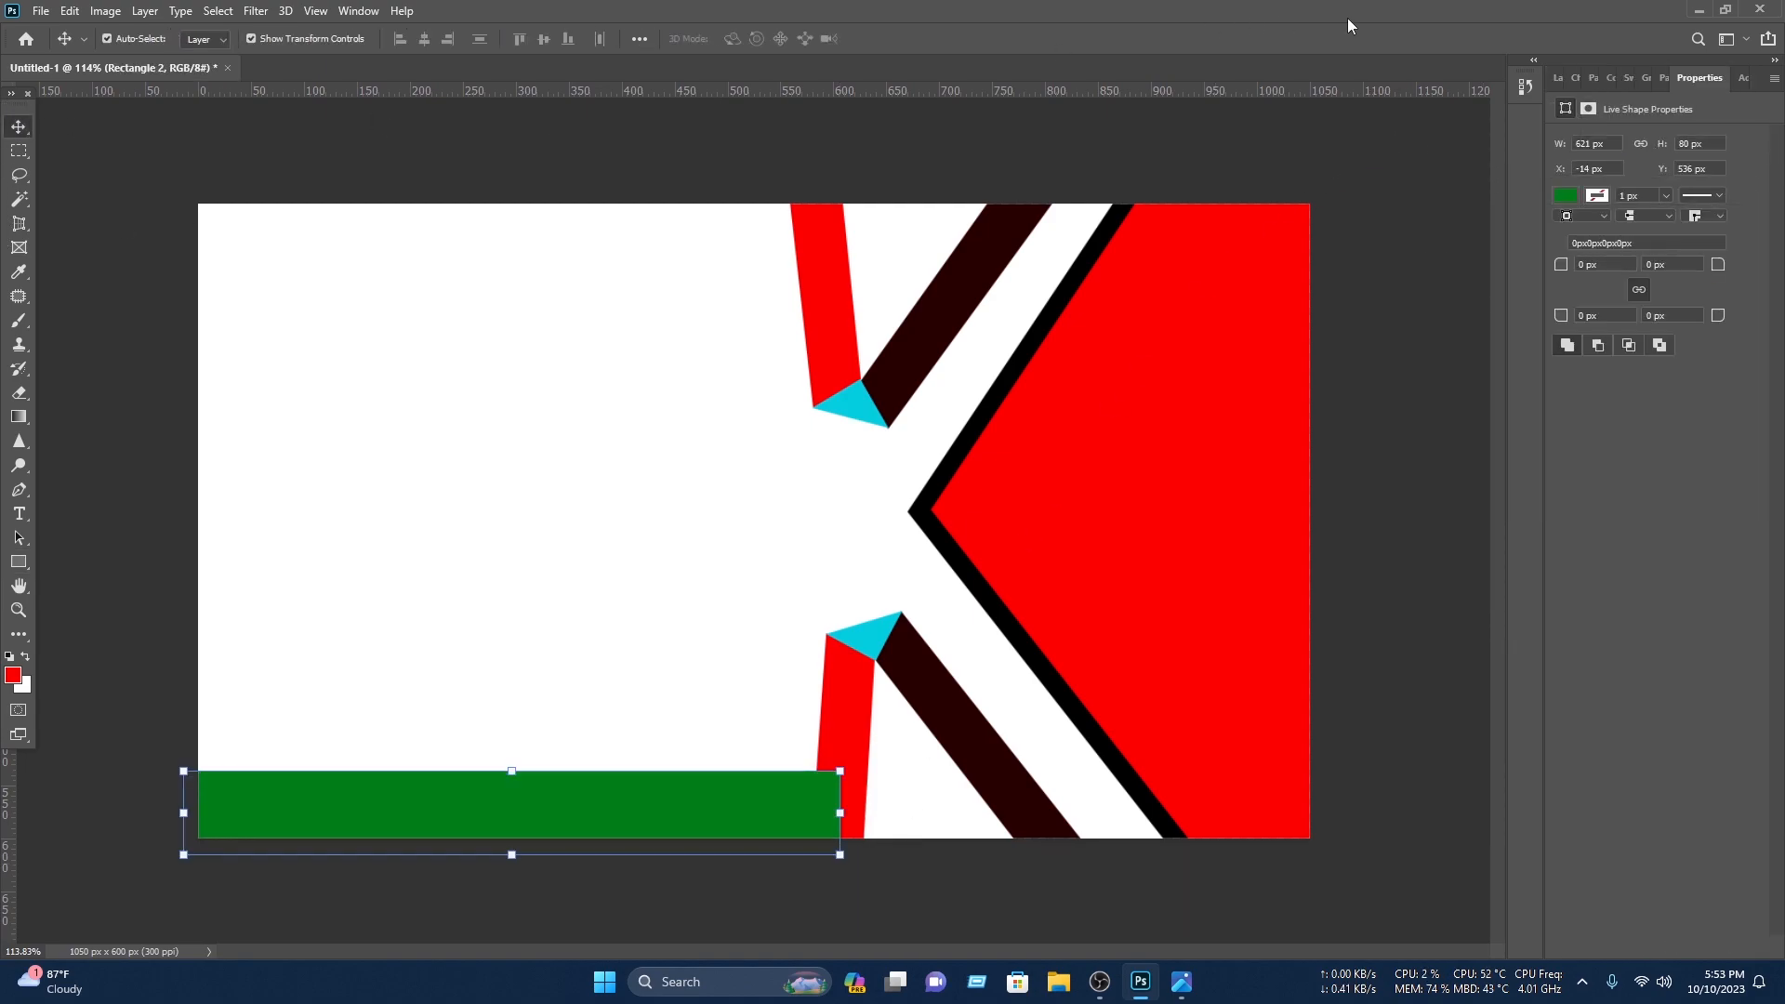
click(1561, 77)
drag(1670, 201, 1636, 420)
drag(545, 812, 539, 244)
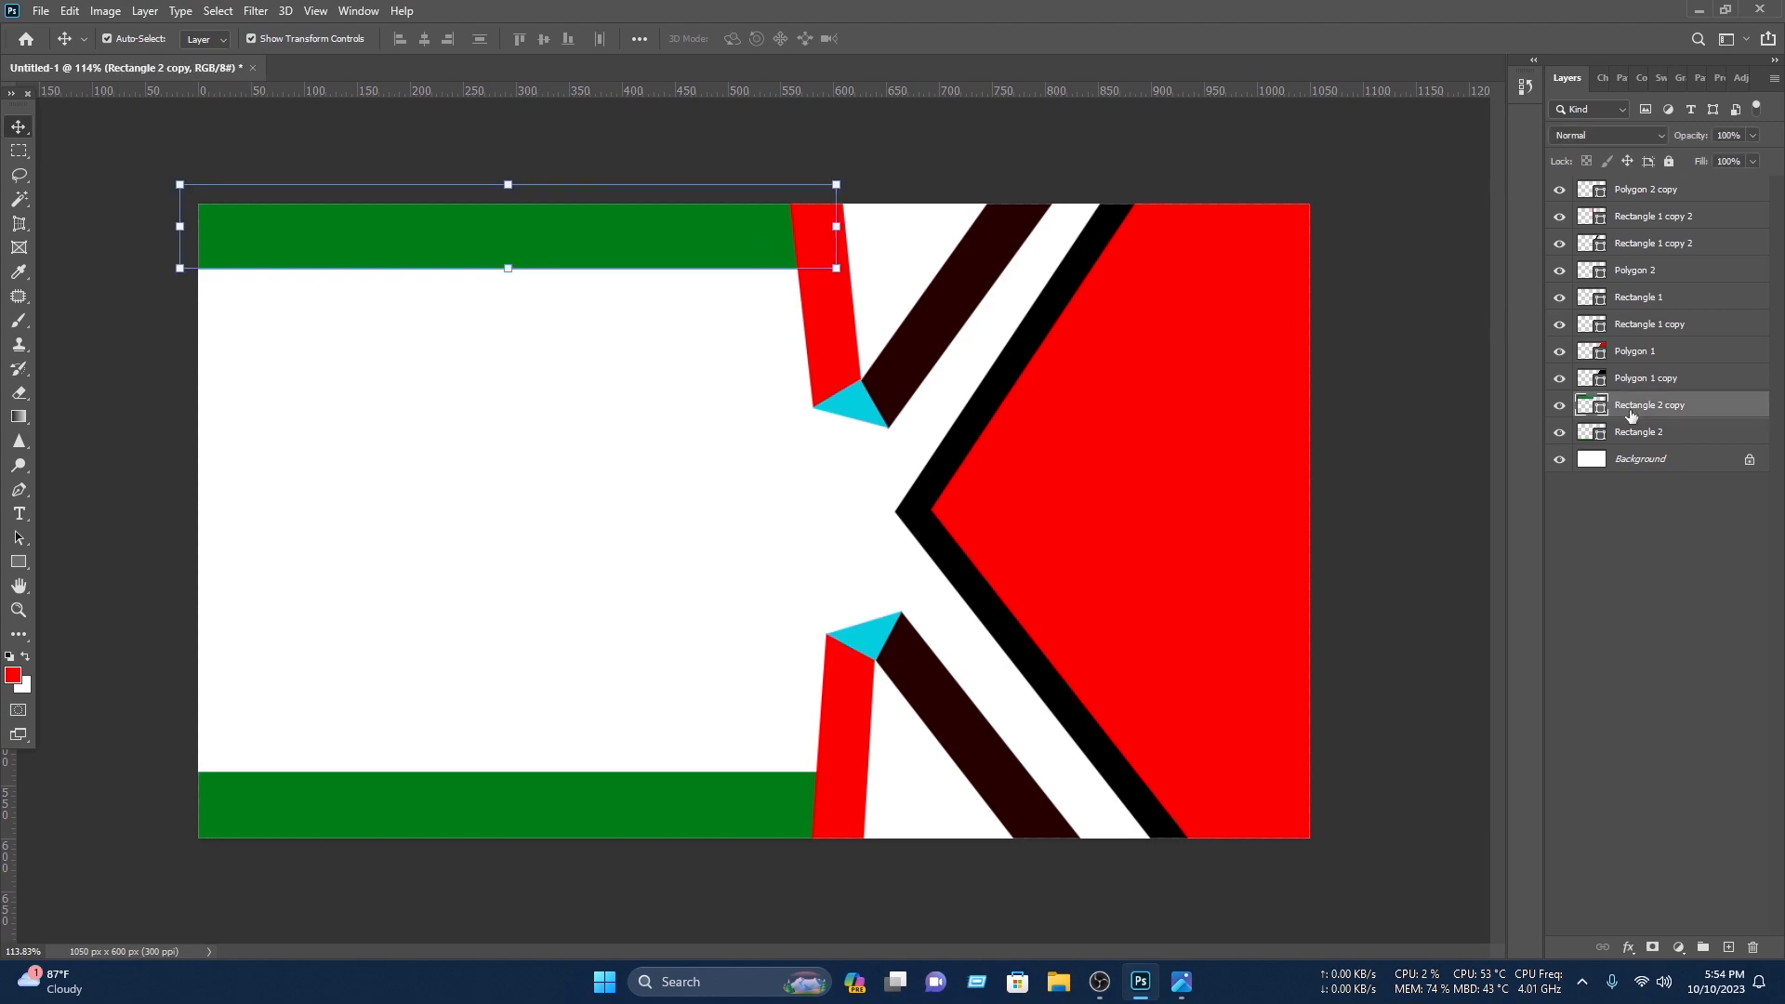
- Change the fill of the green bar along the canvas's upper edge to pure red
double_click(1593, 405)
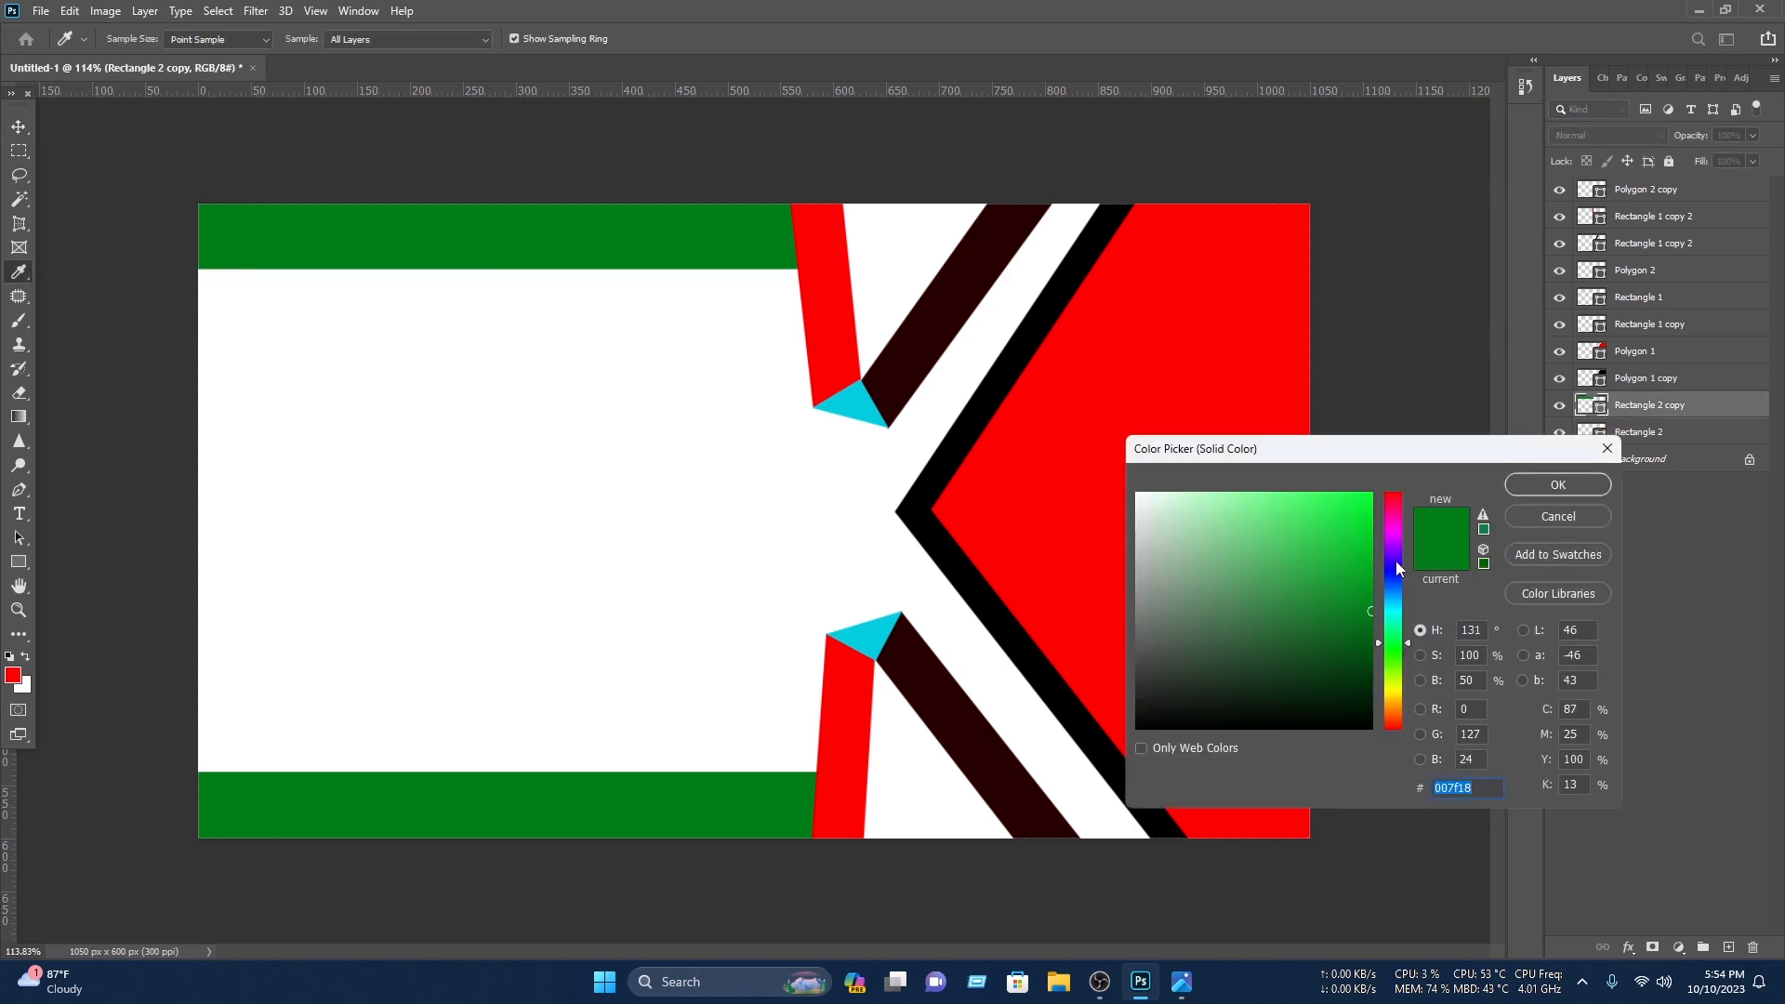
drag(1396, 562, 1394, 493)
click(1371, 493)
click(1549, 484)
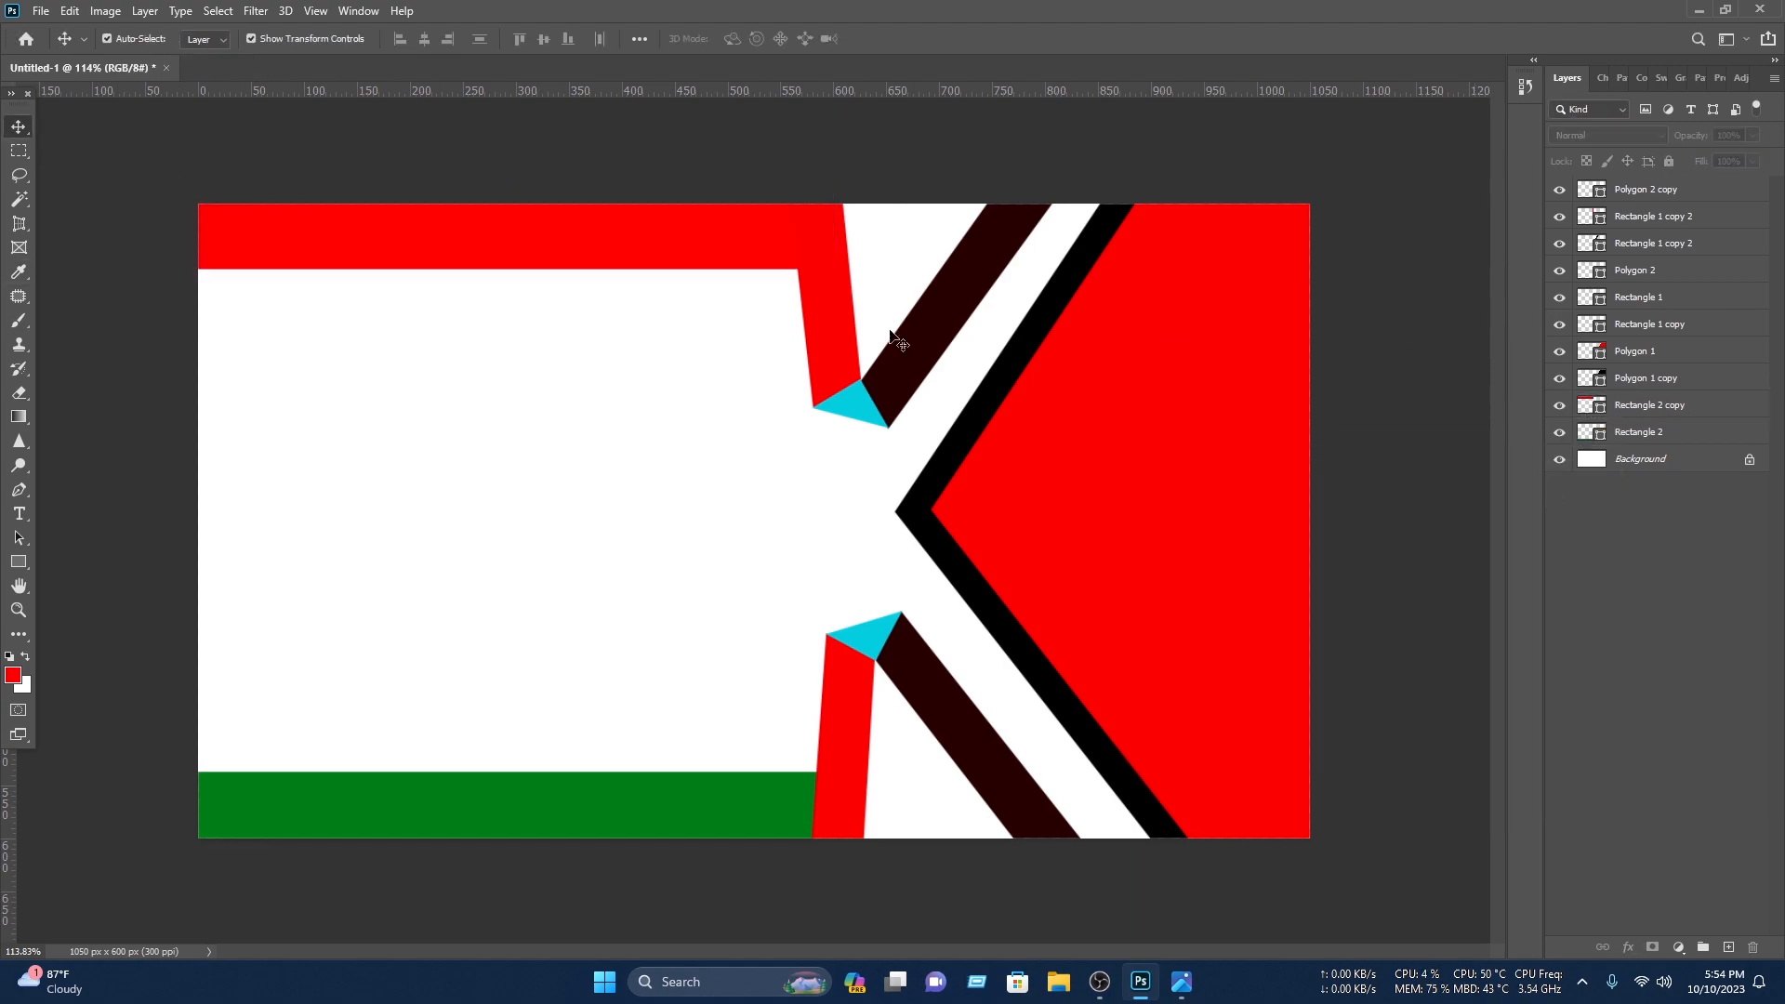
- Recolour the red slanted stripe in the upper half with mid grey (717171)
key(v)
click(851, 340)
double_click(1592, 216)
click(1136, 623)
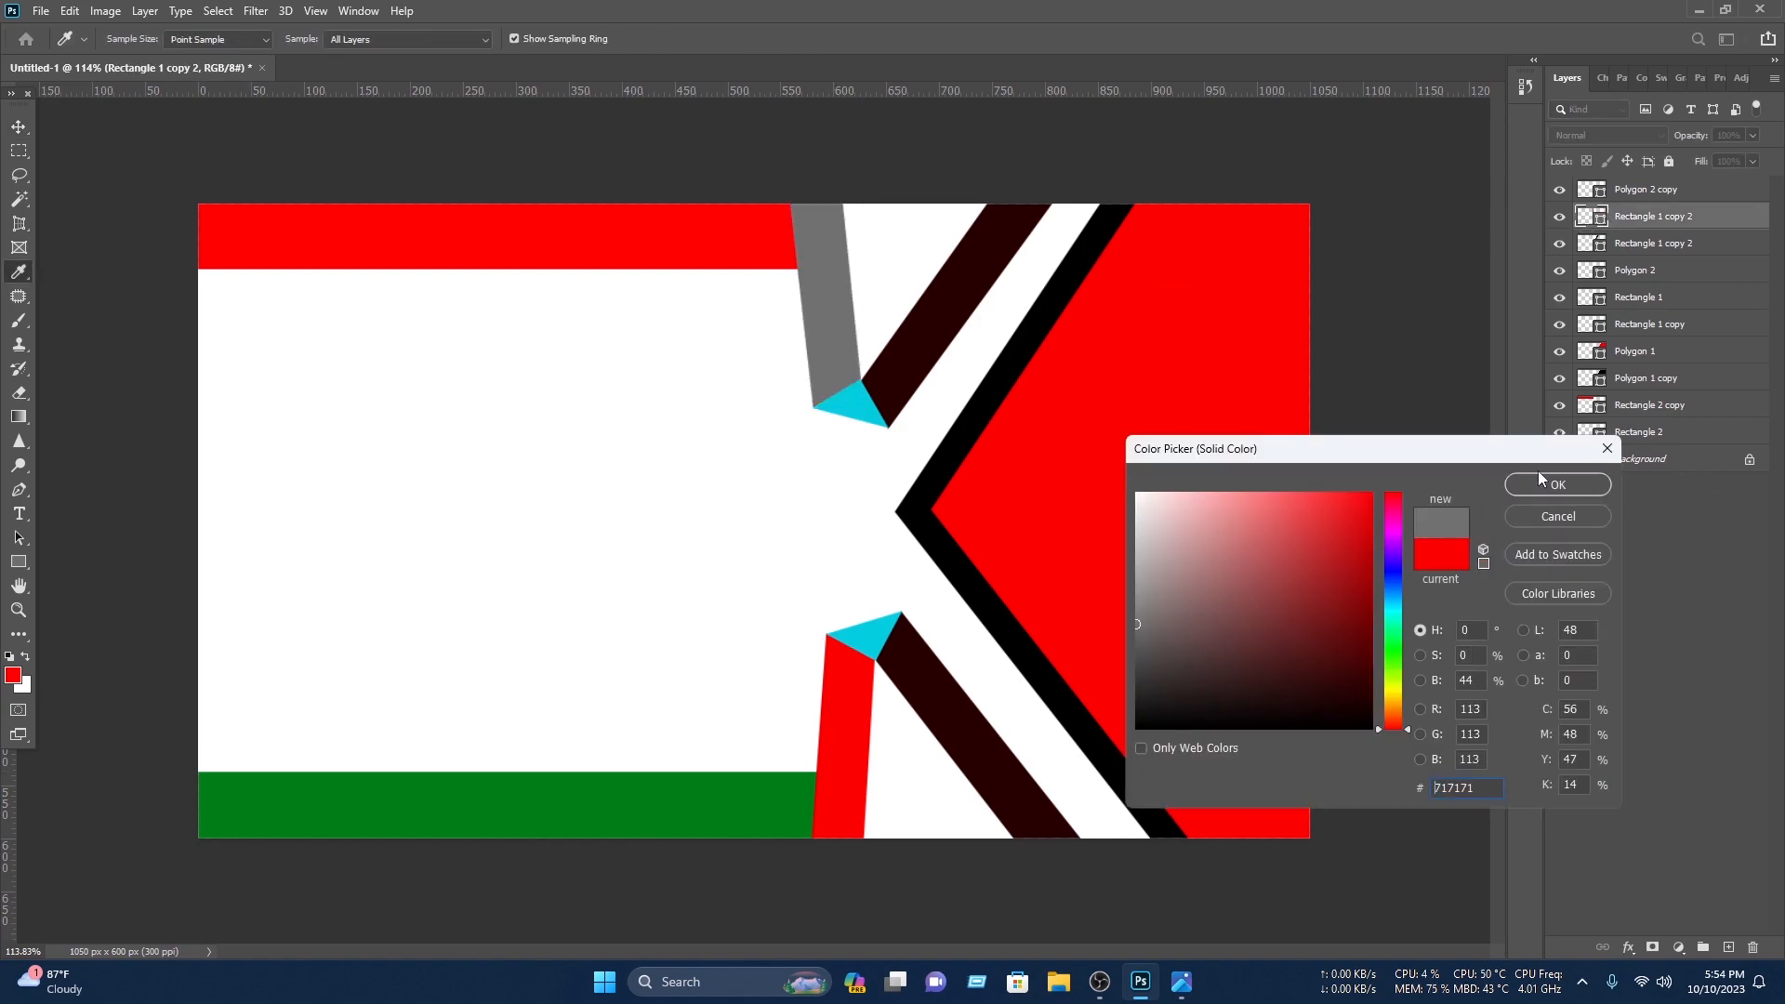
click(1545, 485)
key(v)
- Recolour the dark slanted stripe in the upper half with the grey sampled from the stripe beside it
click(1611, 251)
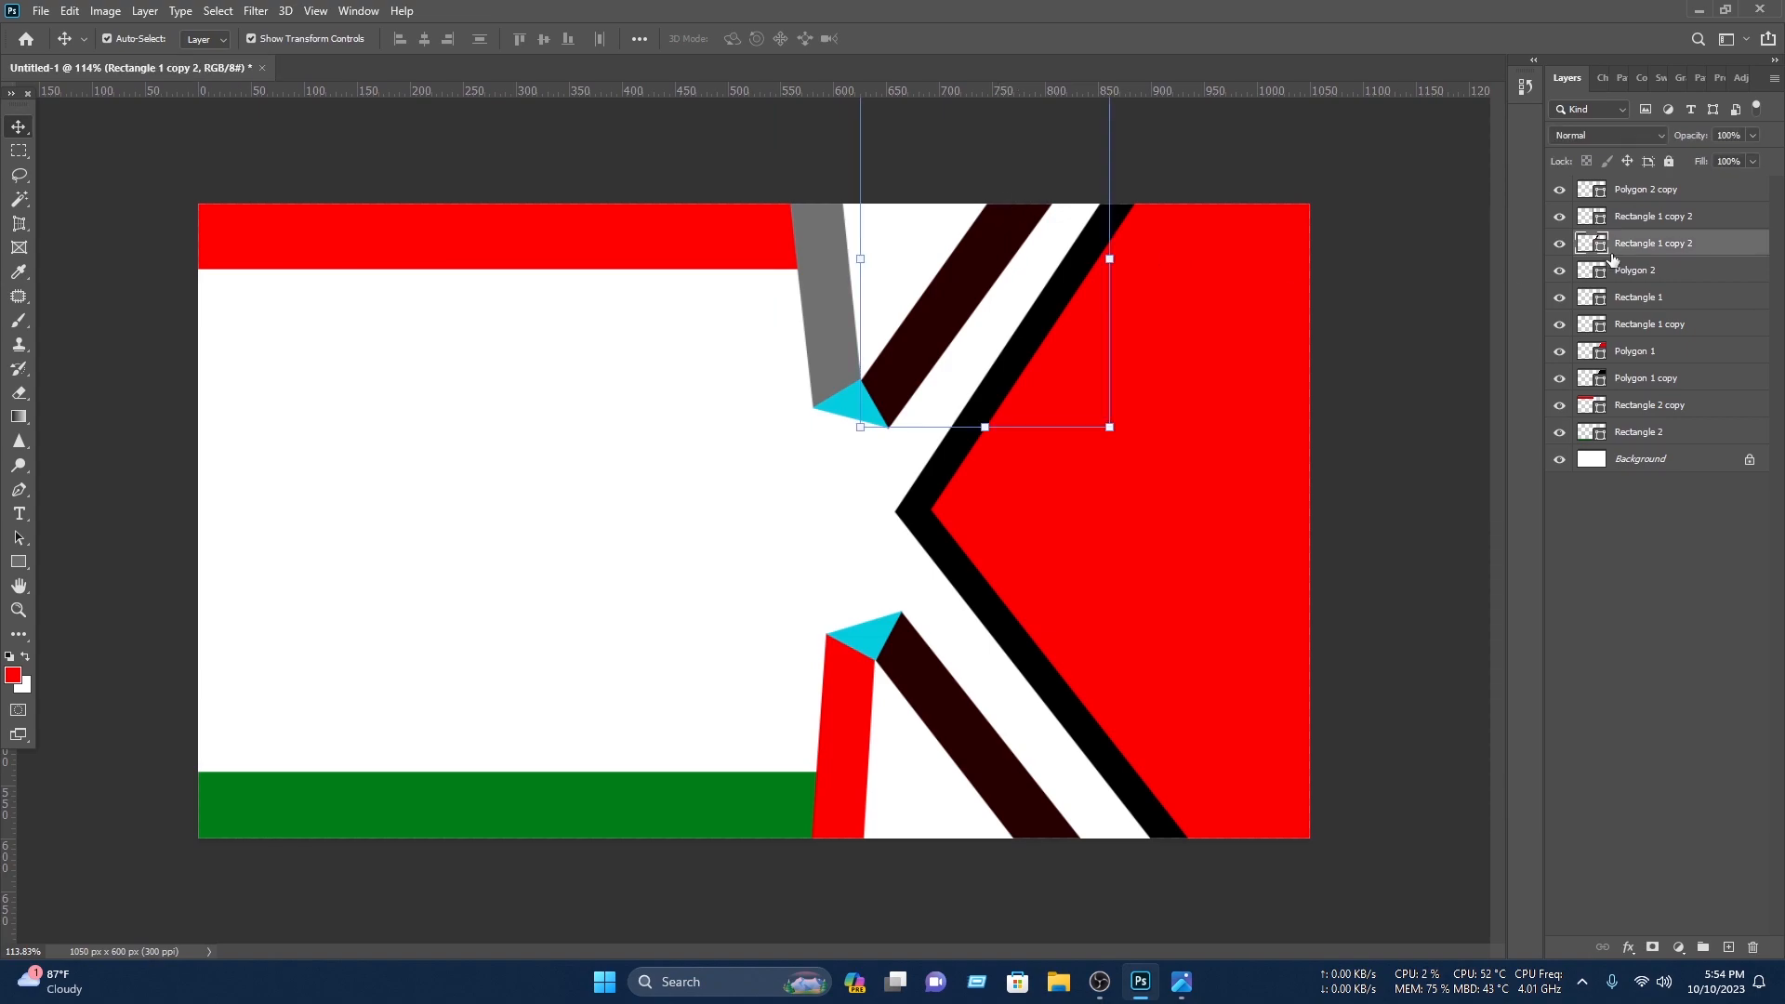
double_click(1590, 243)
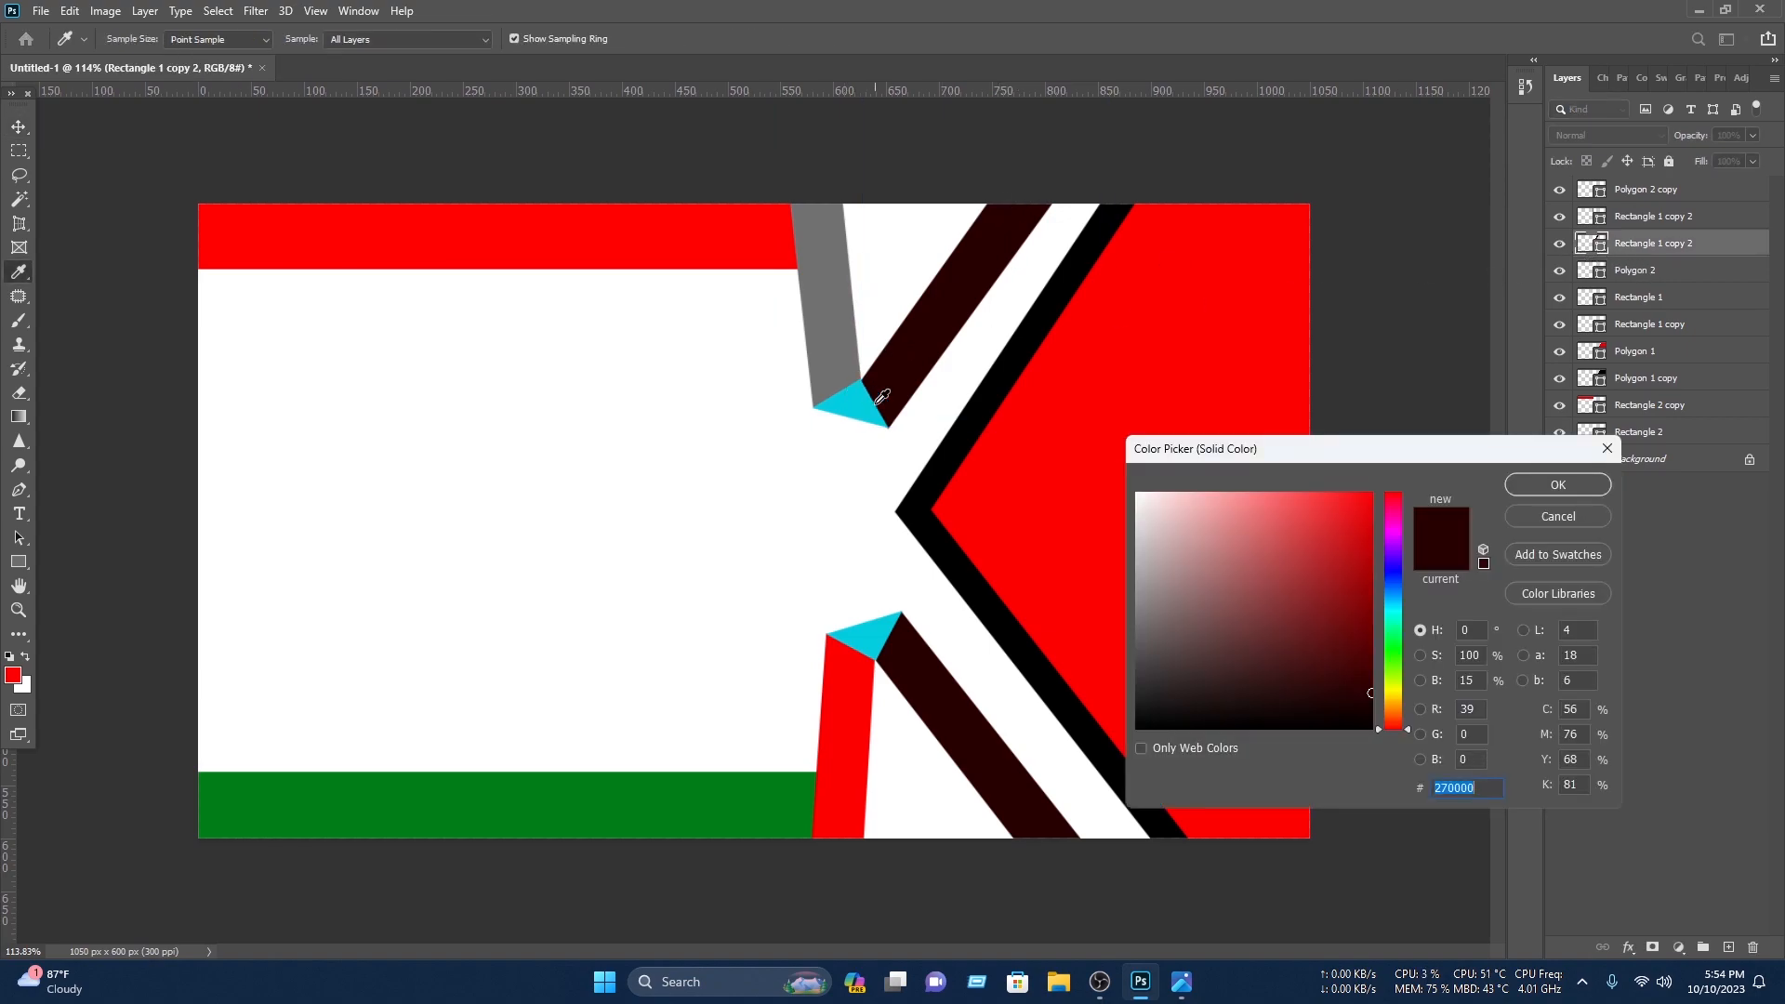
click(830, 324)
click(1597, 490)
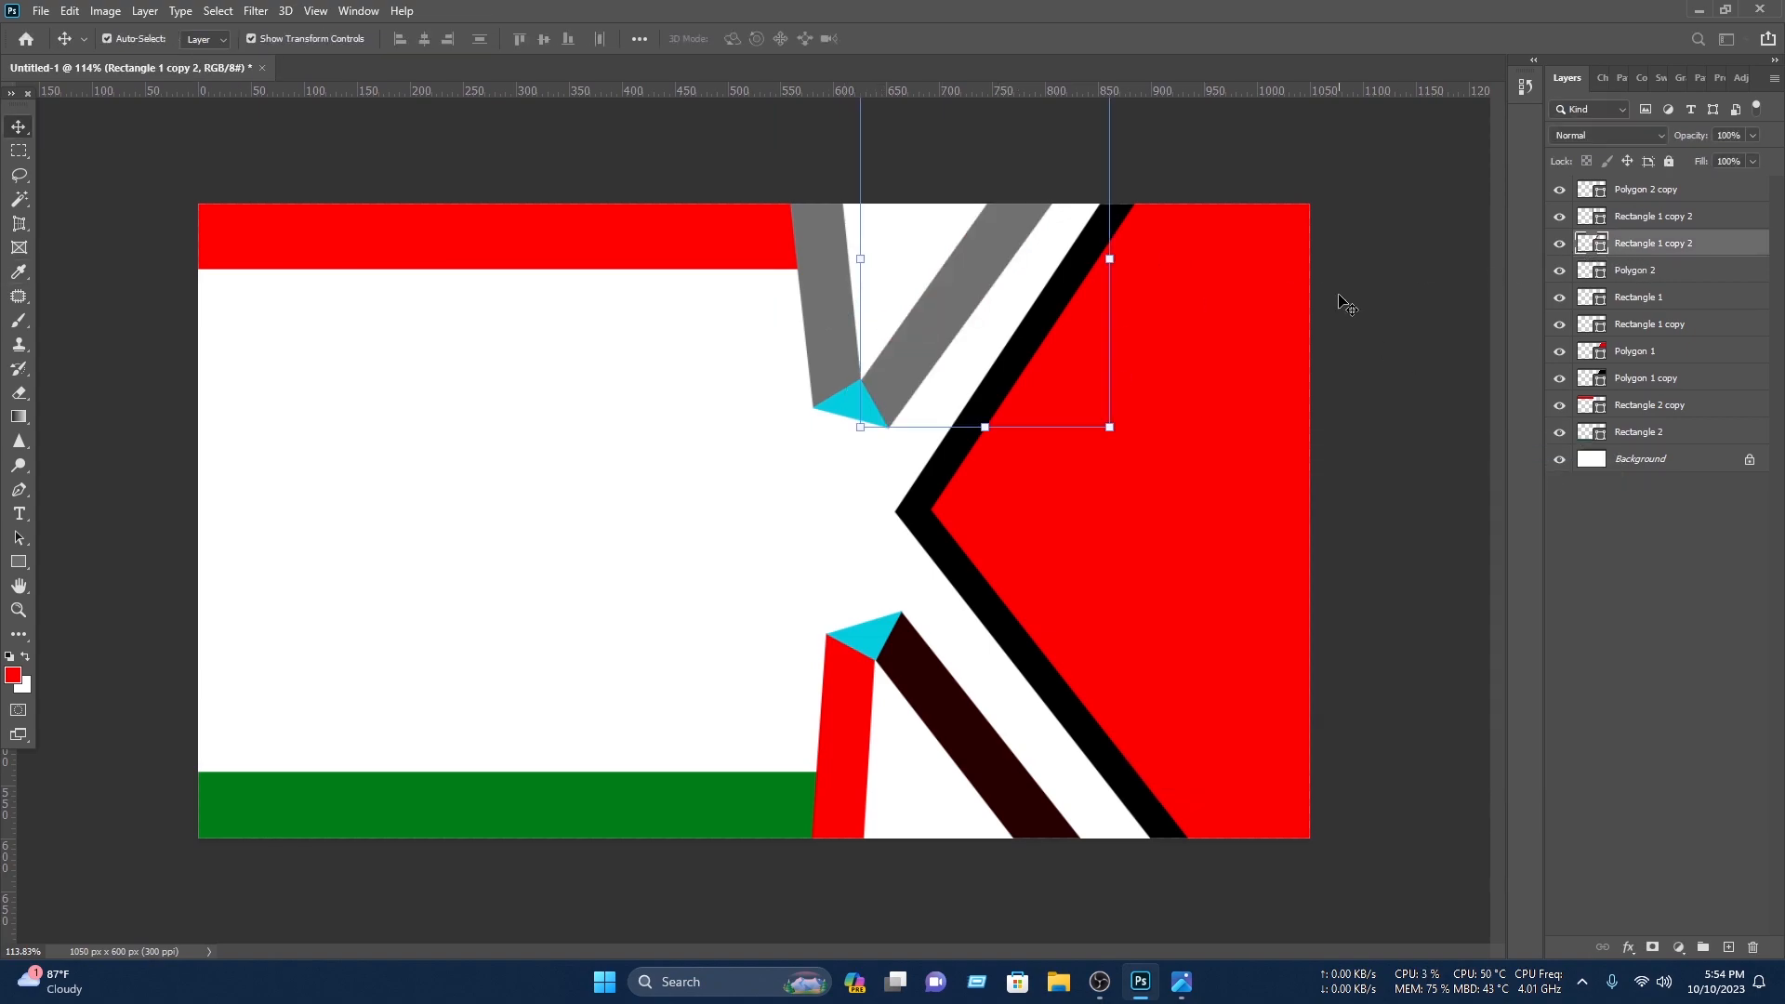
click(854, 351)
- Recolour the upper cyan triangle dark maroon (270000) by sampling the lower dark stripe
click(861, 411)
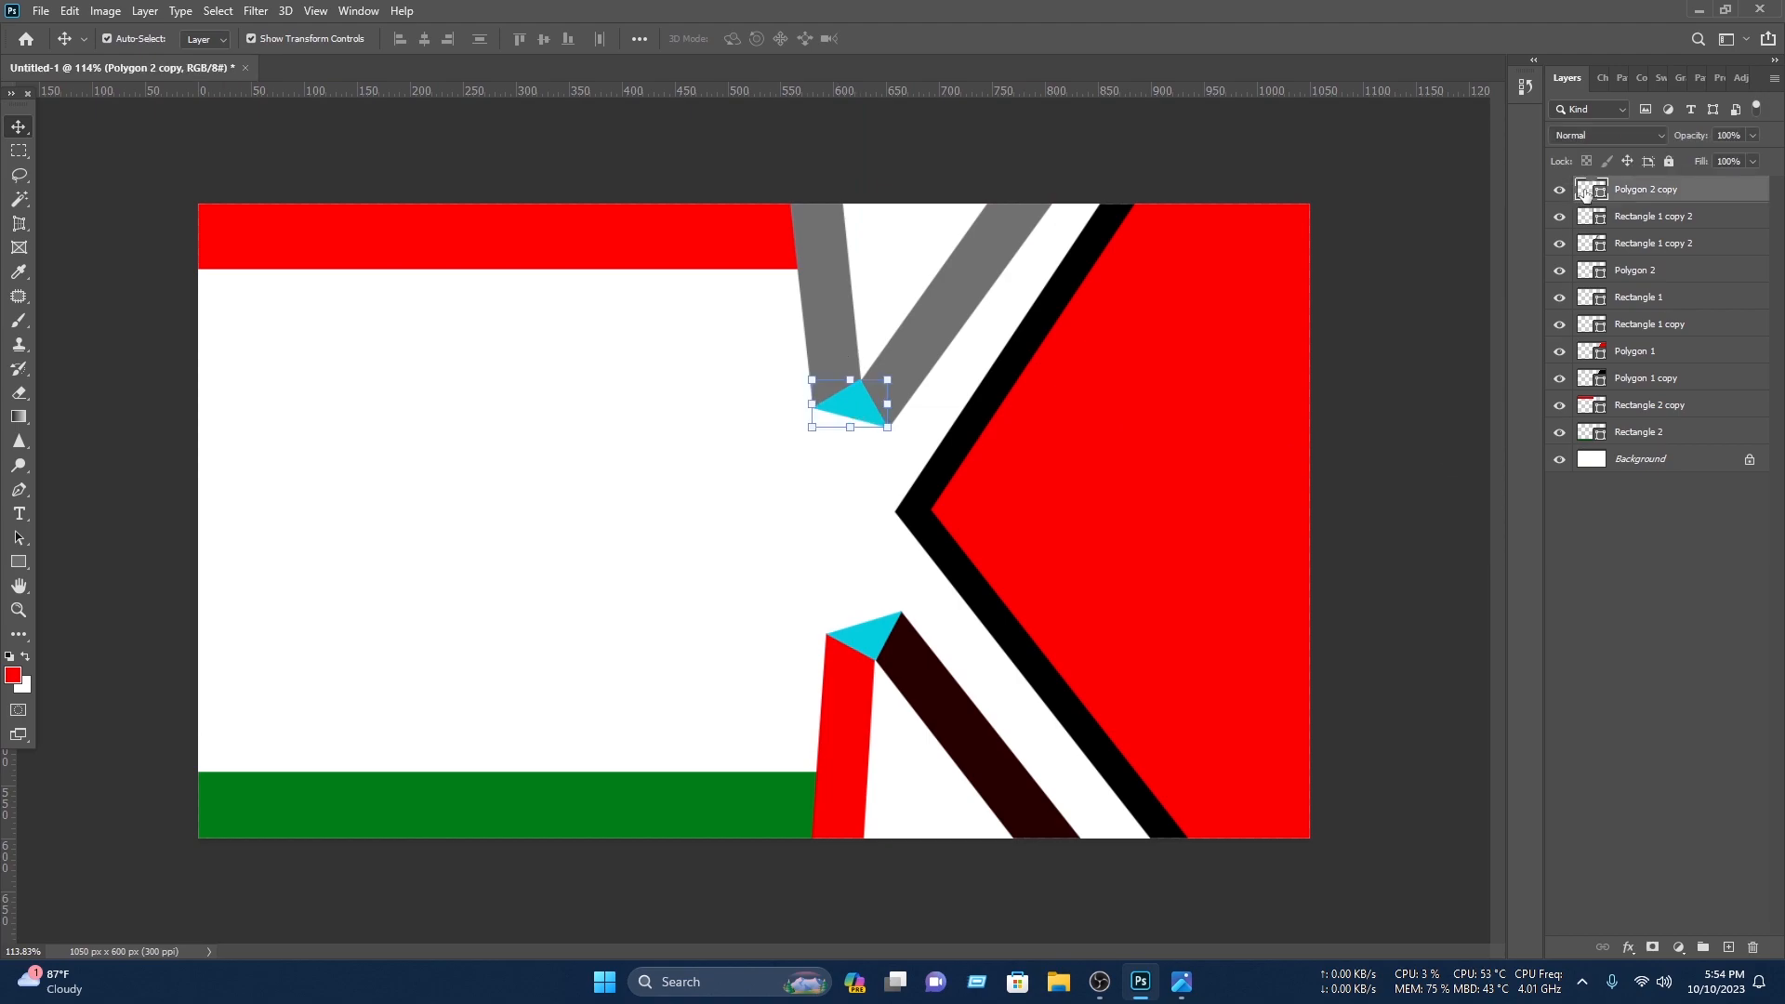
double_click(1586, 193)
click(965, 704)
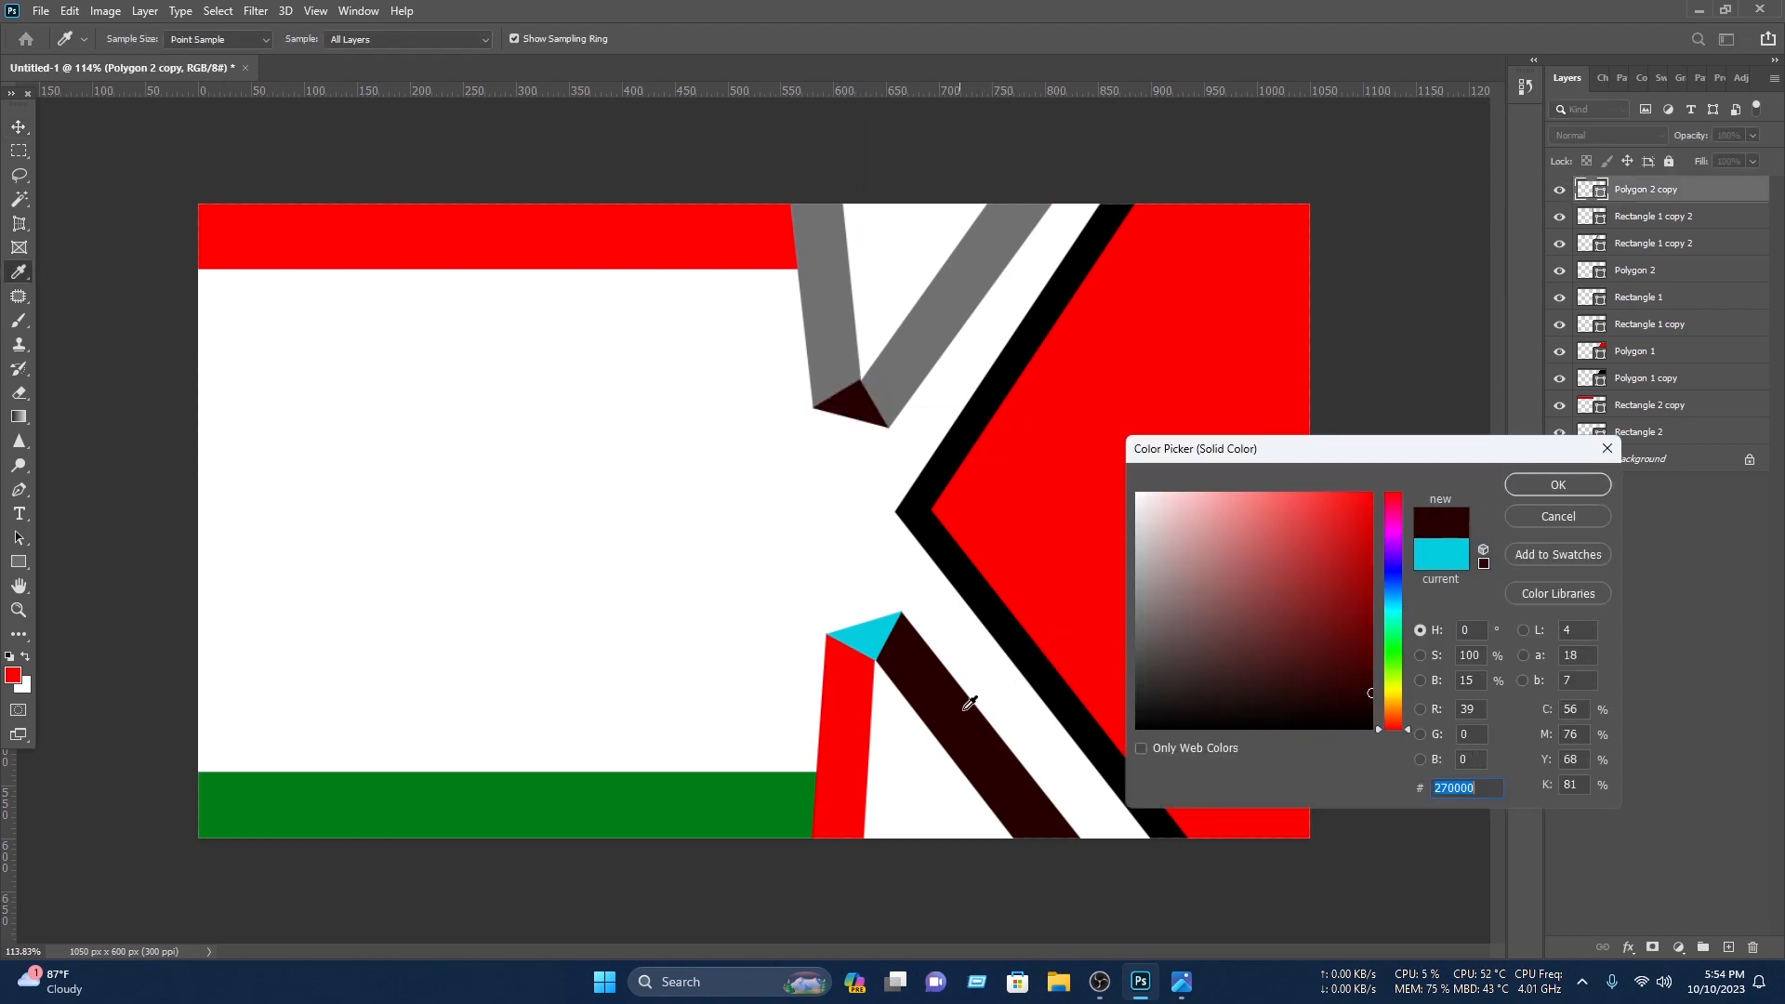
click(1568, 485)
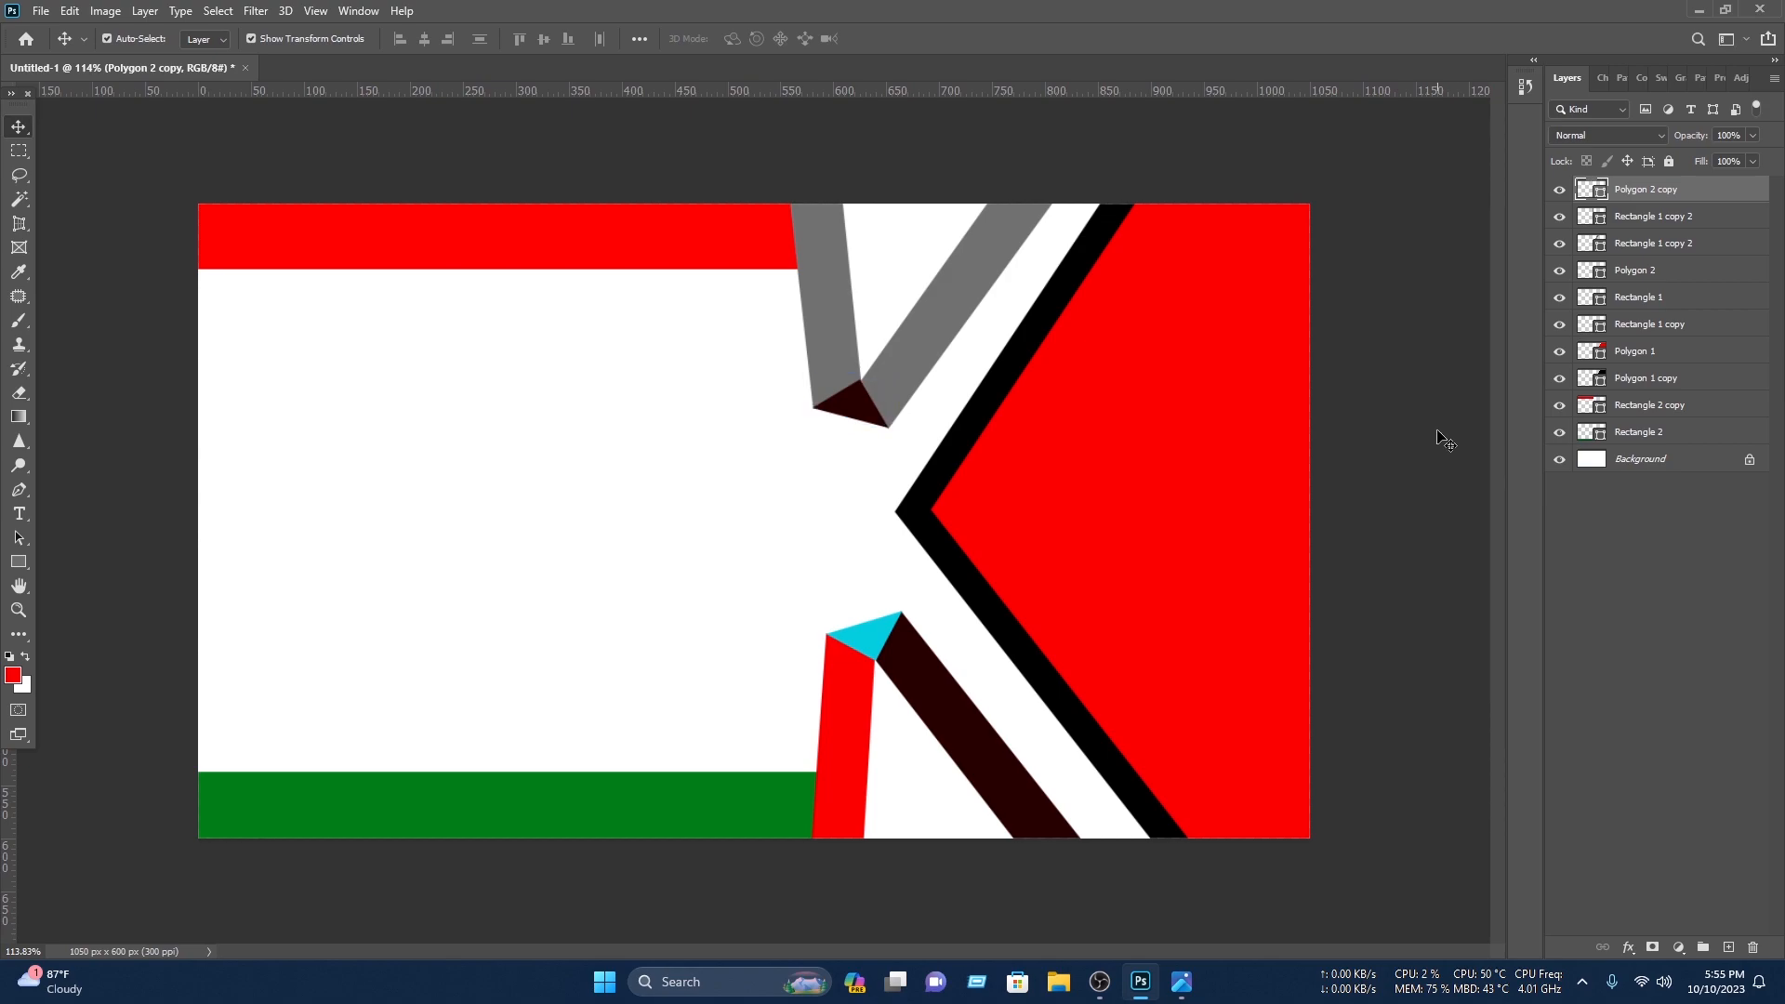
click(1327, 494)
click(855, 412)
- Recolour the dark slanted stripe in the lower half with the grey sampled from the upper stripes
click(1027, 704)
click(939, 694)
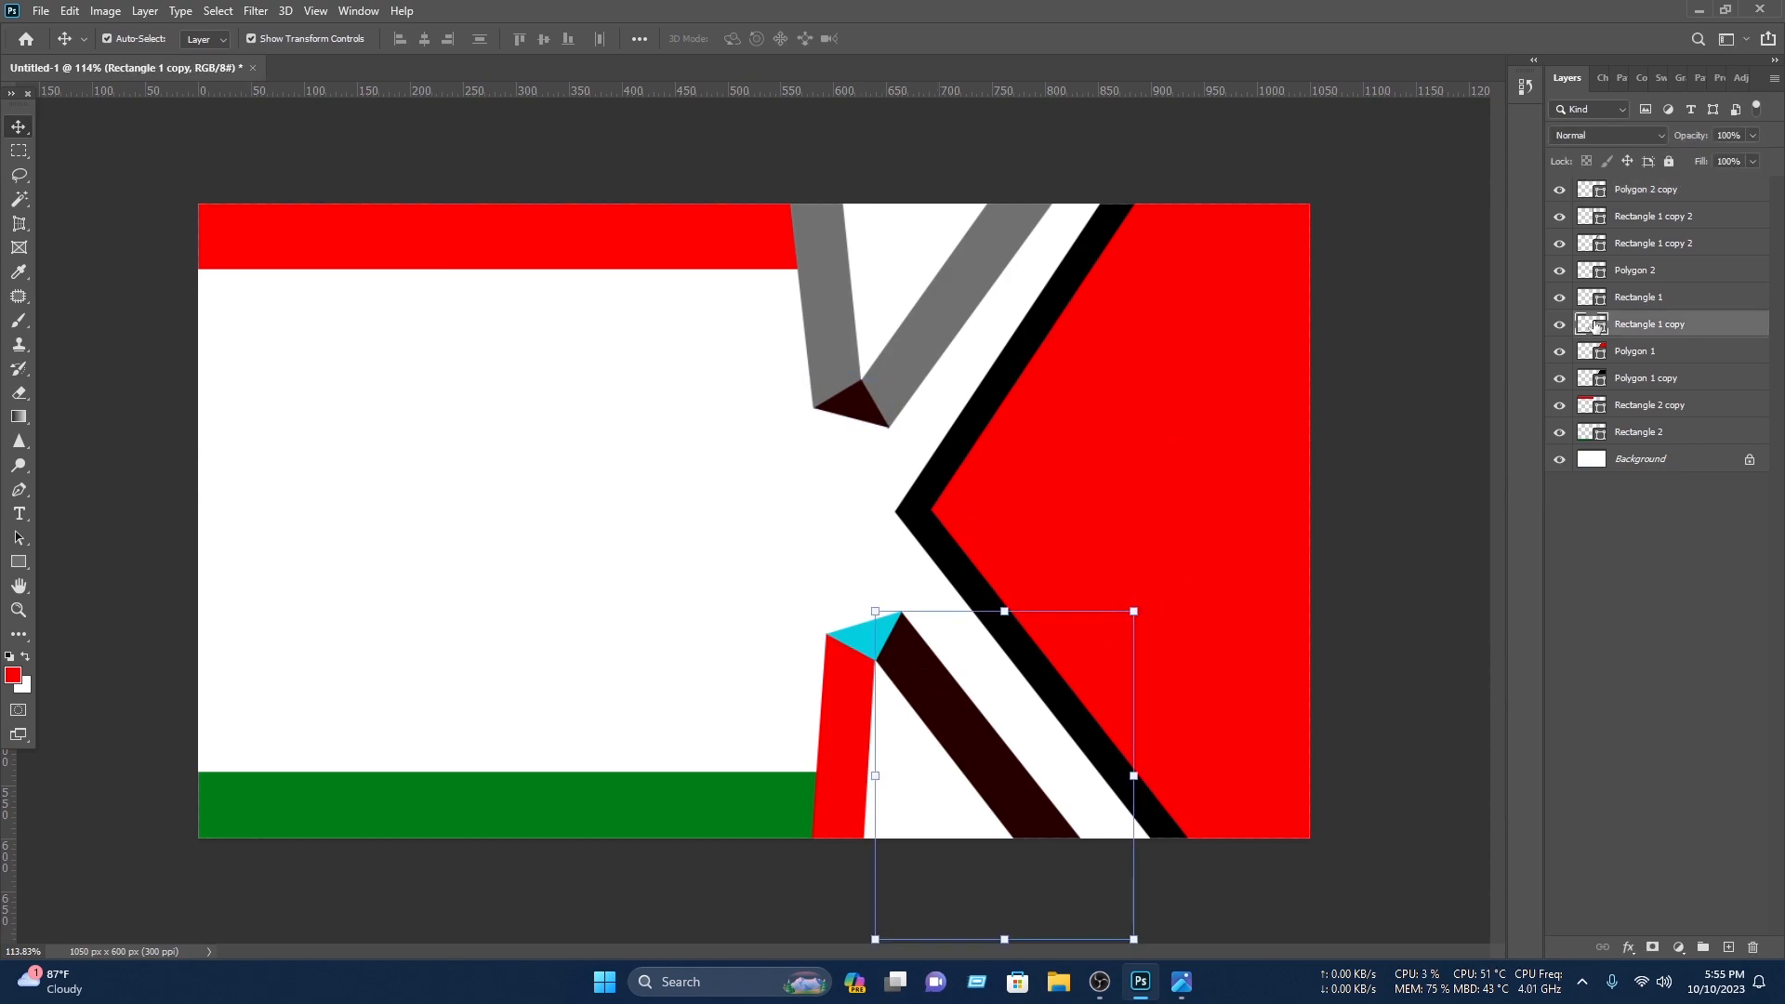
double_click(1589, 326)
click(973, 290)
click(1563, 484)
- Recolour the red slanted stripe in the lower half with the same sampled grey
click(846, 720)
double_click(1589, 299)
click(973, 290)
click(1563, 485)
- Recolour the lower cyan triangle with the dark maroon sampled from the upper triangle
click(872, 636)
double_click(1588, 271)
click(849, 403)
click(1564, 484)
click(1376, 544)
- Recolour the green bar along the canvas's lower edge with the red sampled from the large triangle
click(624, 801)
double_click(1589, 415)
click(1498, 244)
double_click(1589, 432)
click(1208, 354)
click(1558, 485)
click(1376, 544)
- Draw a red Pen tool shape filling the gap between the upper grey stripes and move its layer directly above the Background
right_click(26, 490)
click(26, 490)
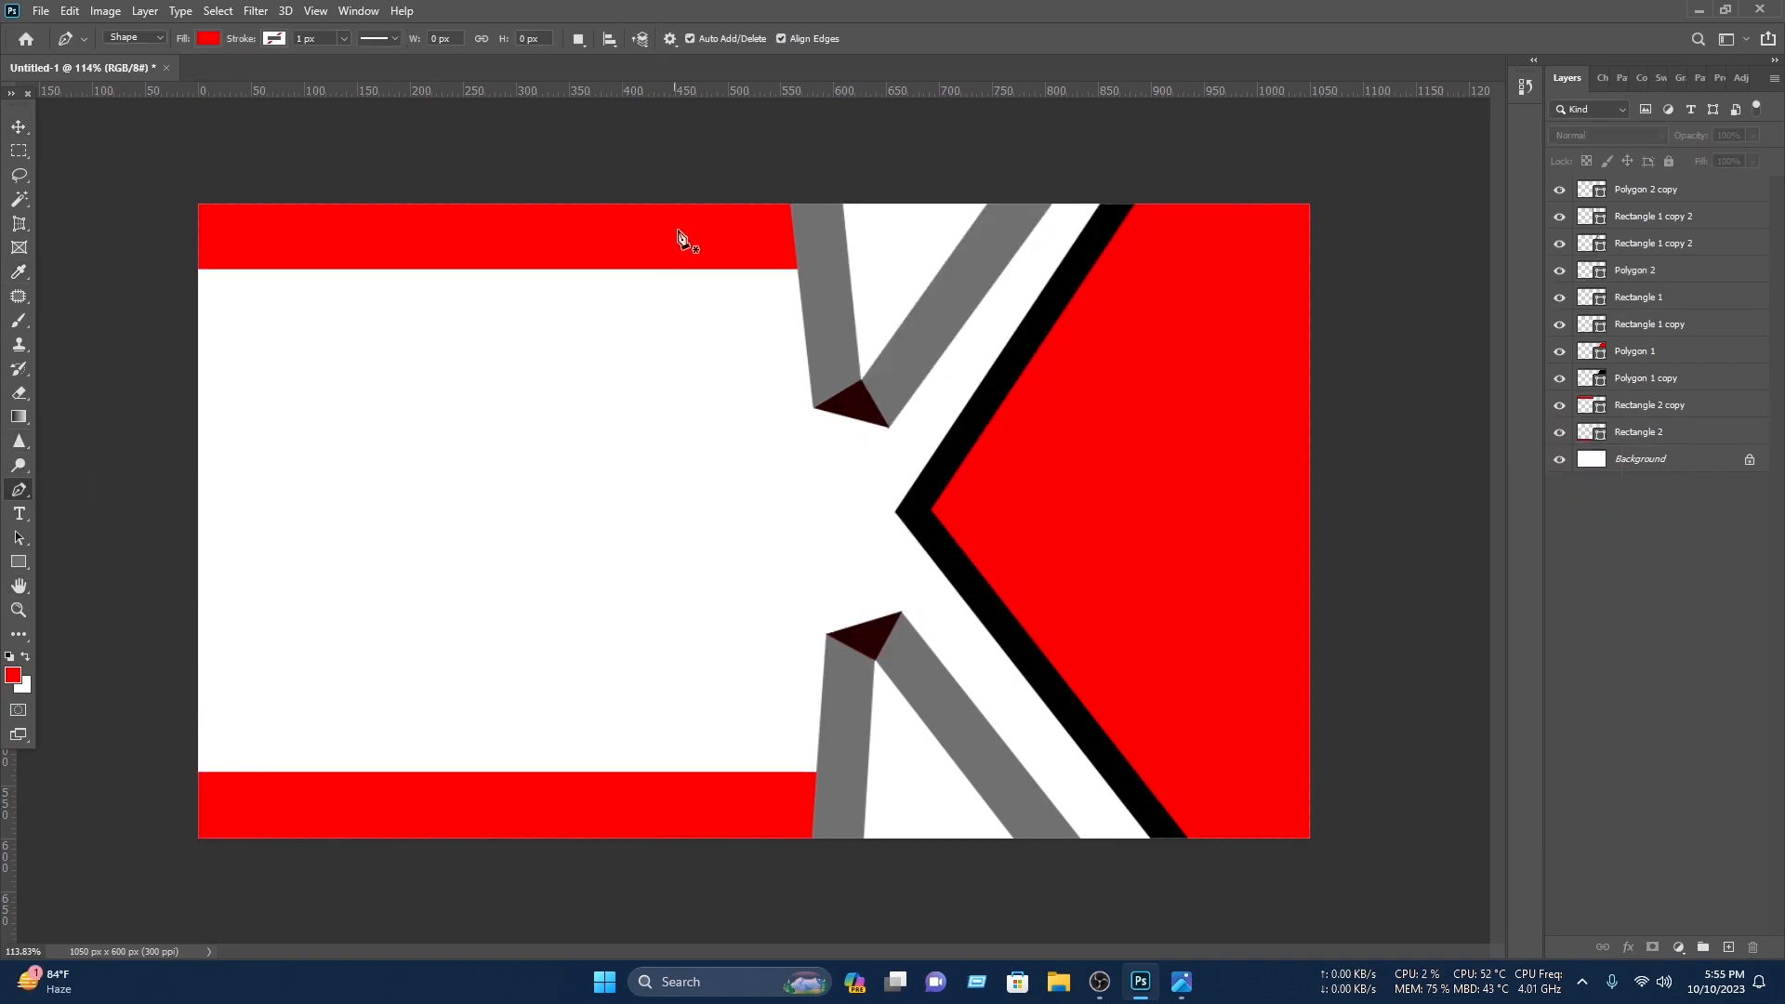
click(813, 191)
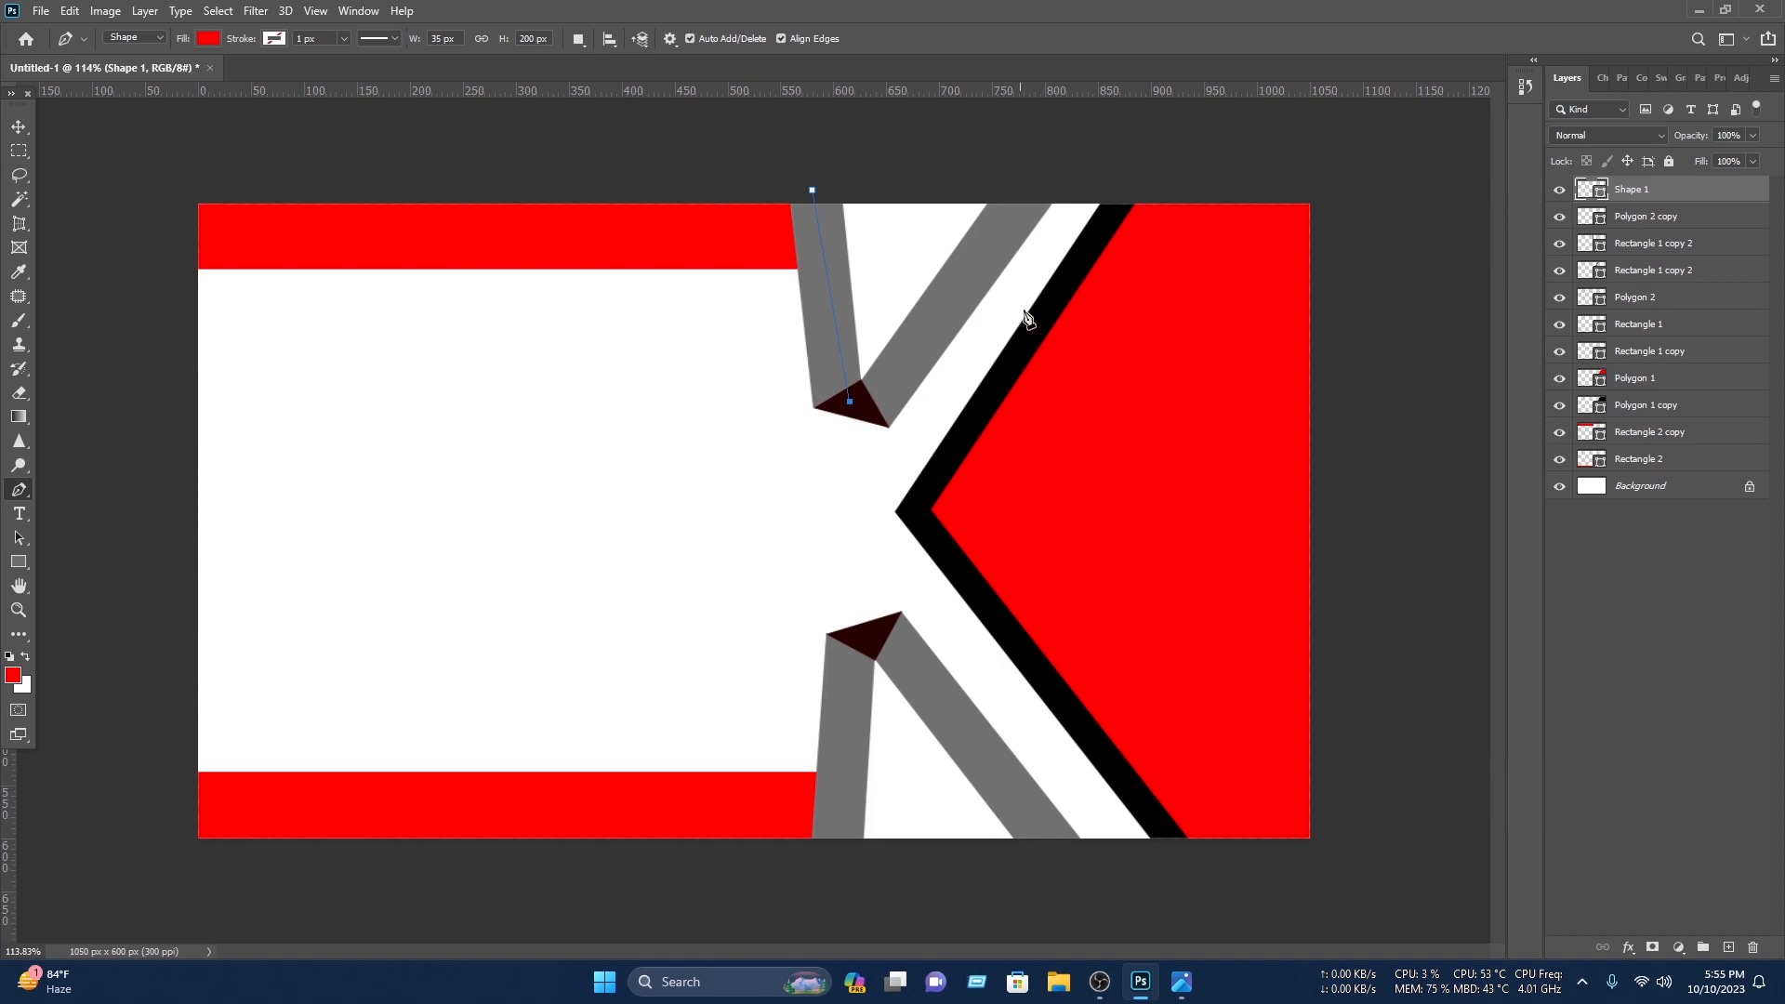
click(1053, 195)
click(814, 191)
click(13, 130)
drag(1669, 204, 1669, 470)
click(1418, 439)
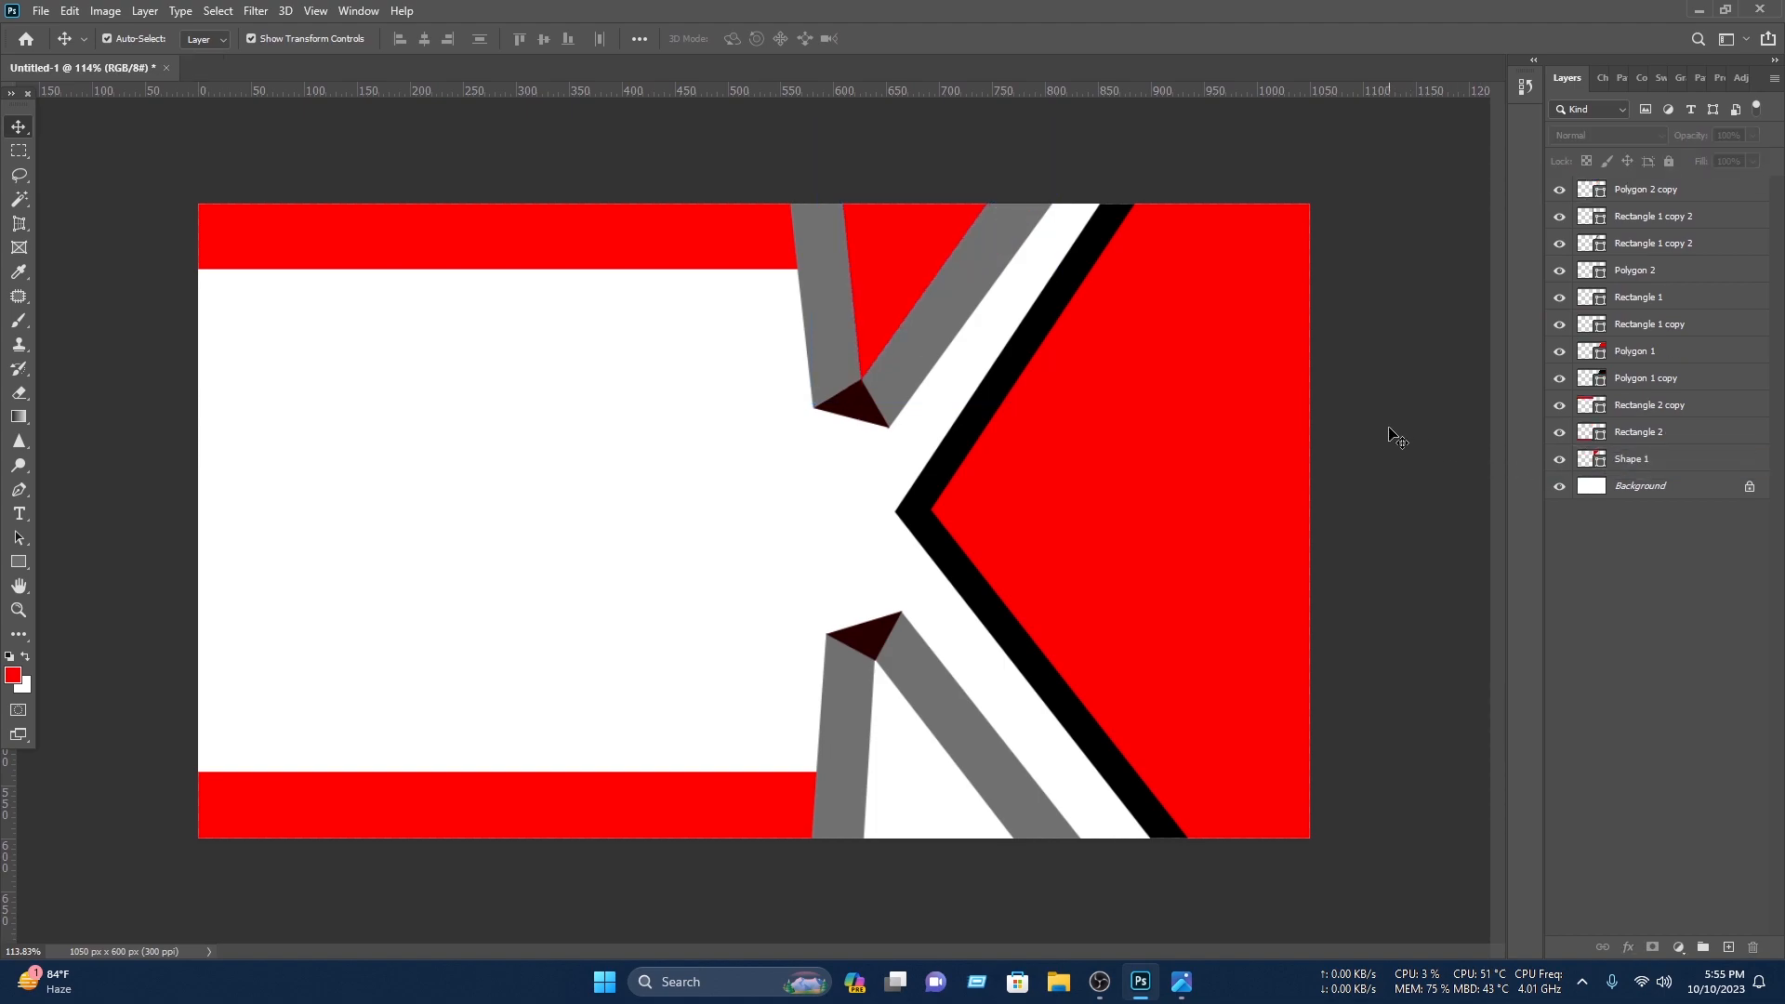
- Draw a red Pen tool shape filling the gap between the lower grey stripes and move its layer directly above Shape 1
click(19, 489)
click(866, 637)
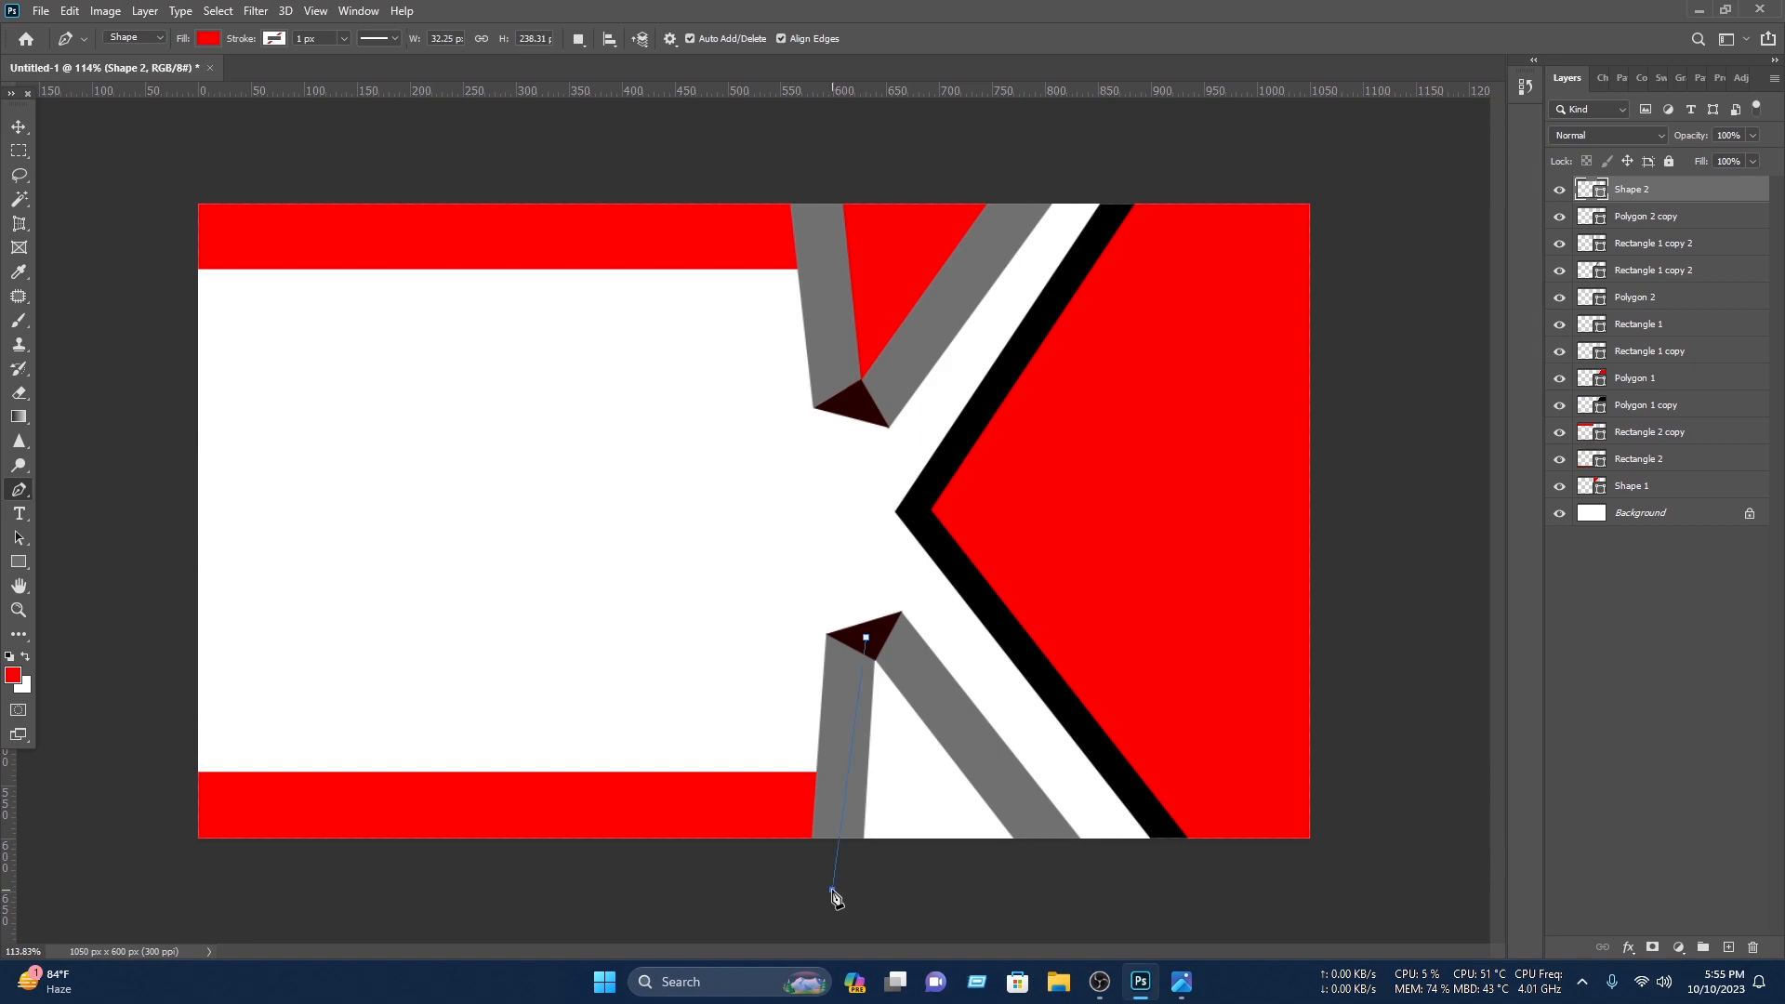
click(1060, 864)
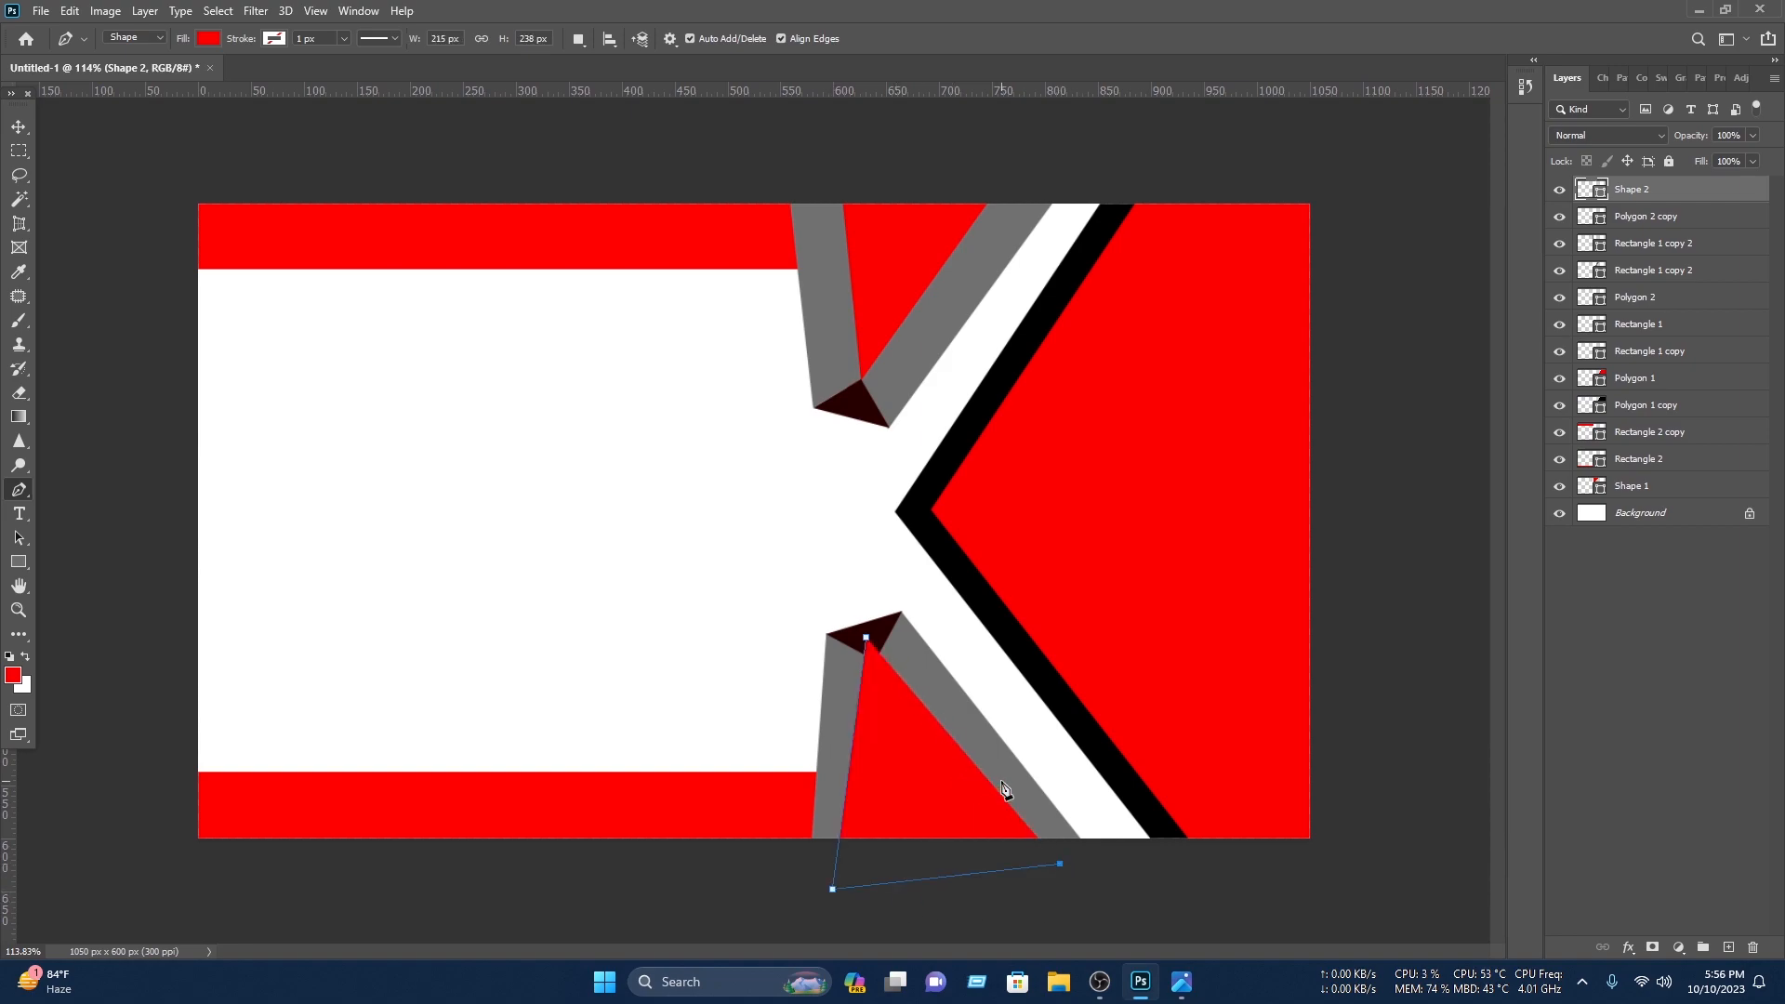
click(1052, 825)
click(890, 645)
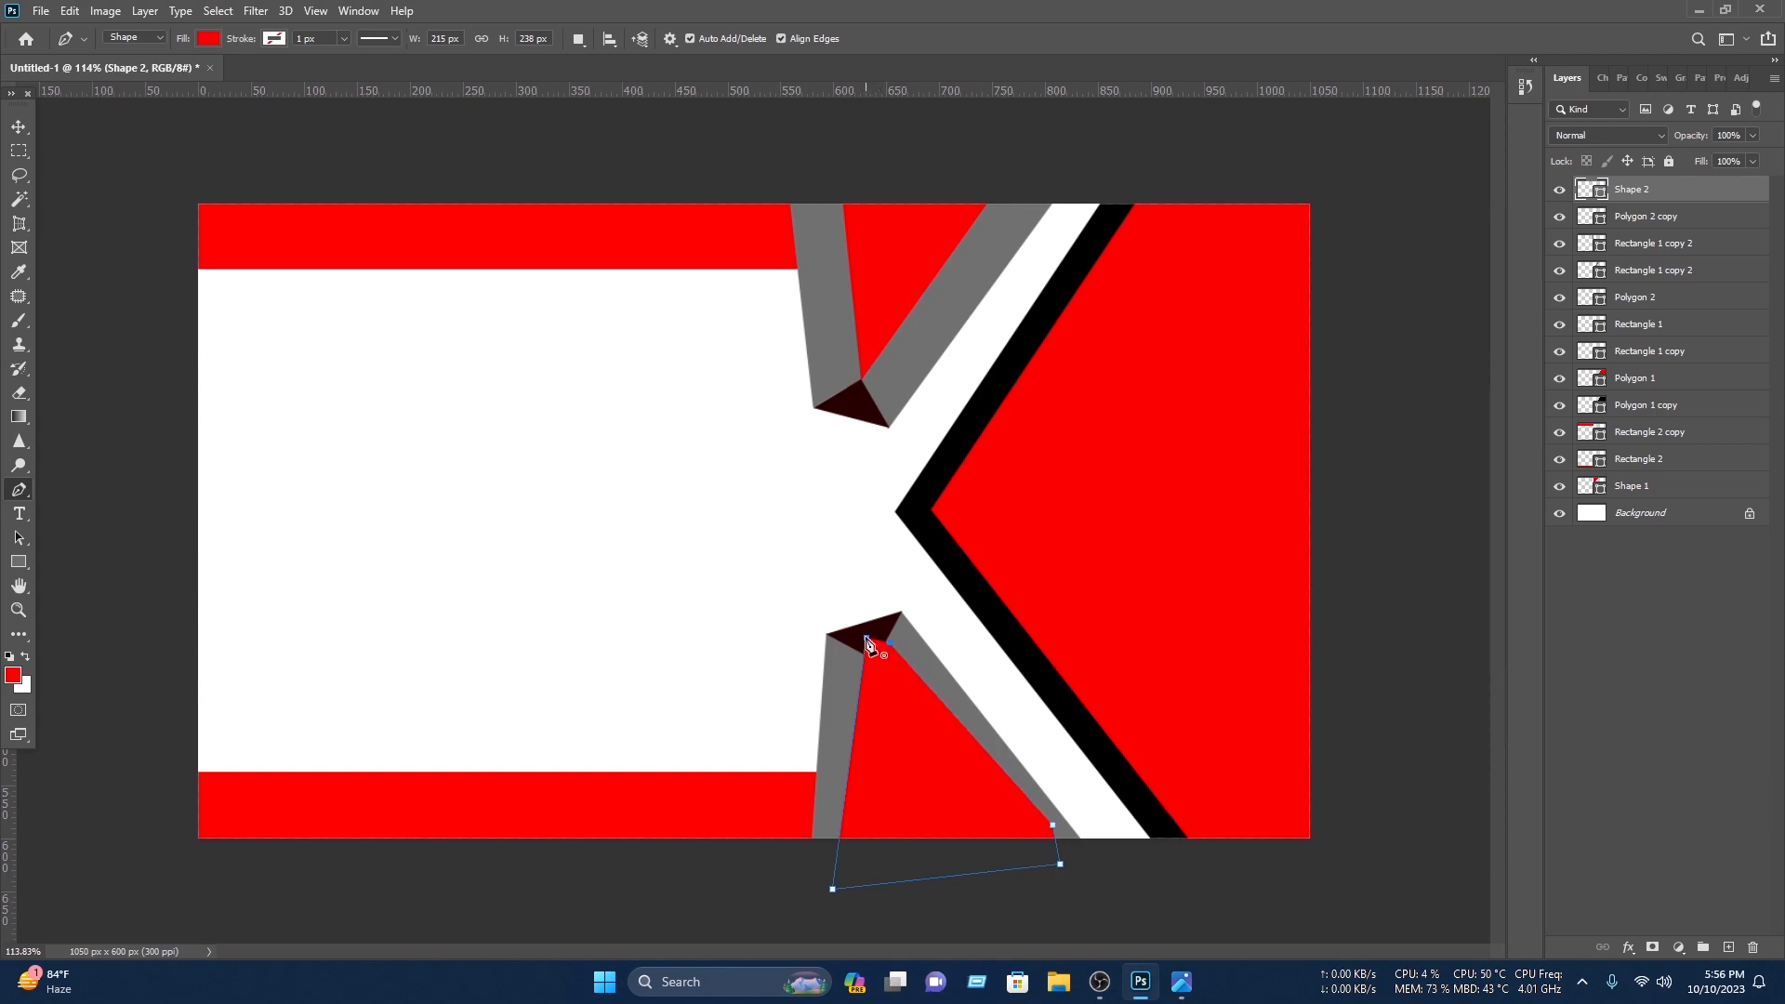
drag(1644, 232, 1670, 488)
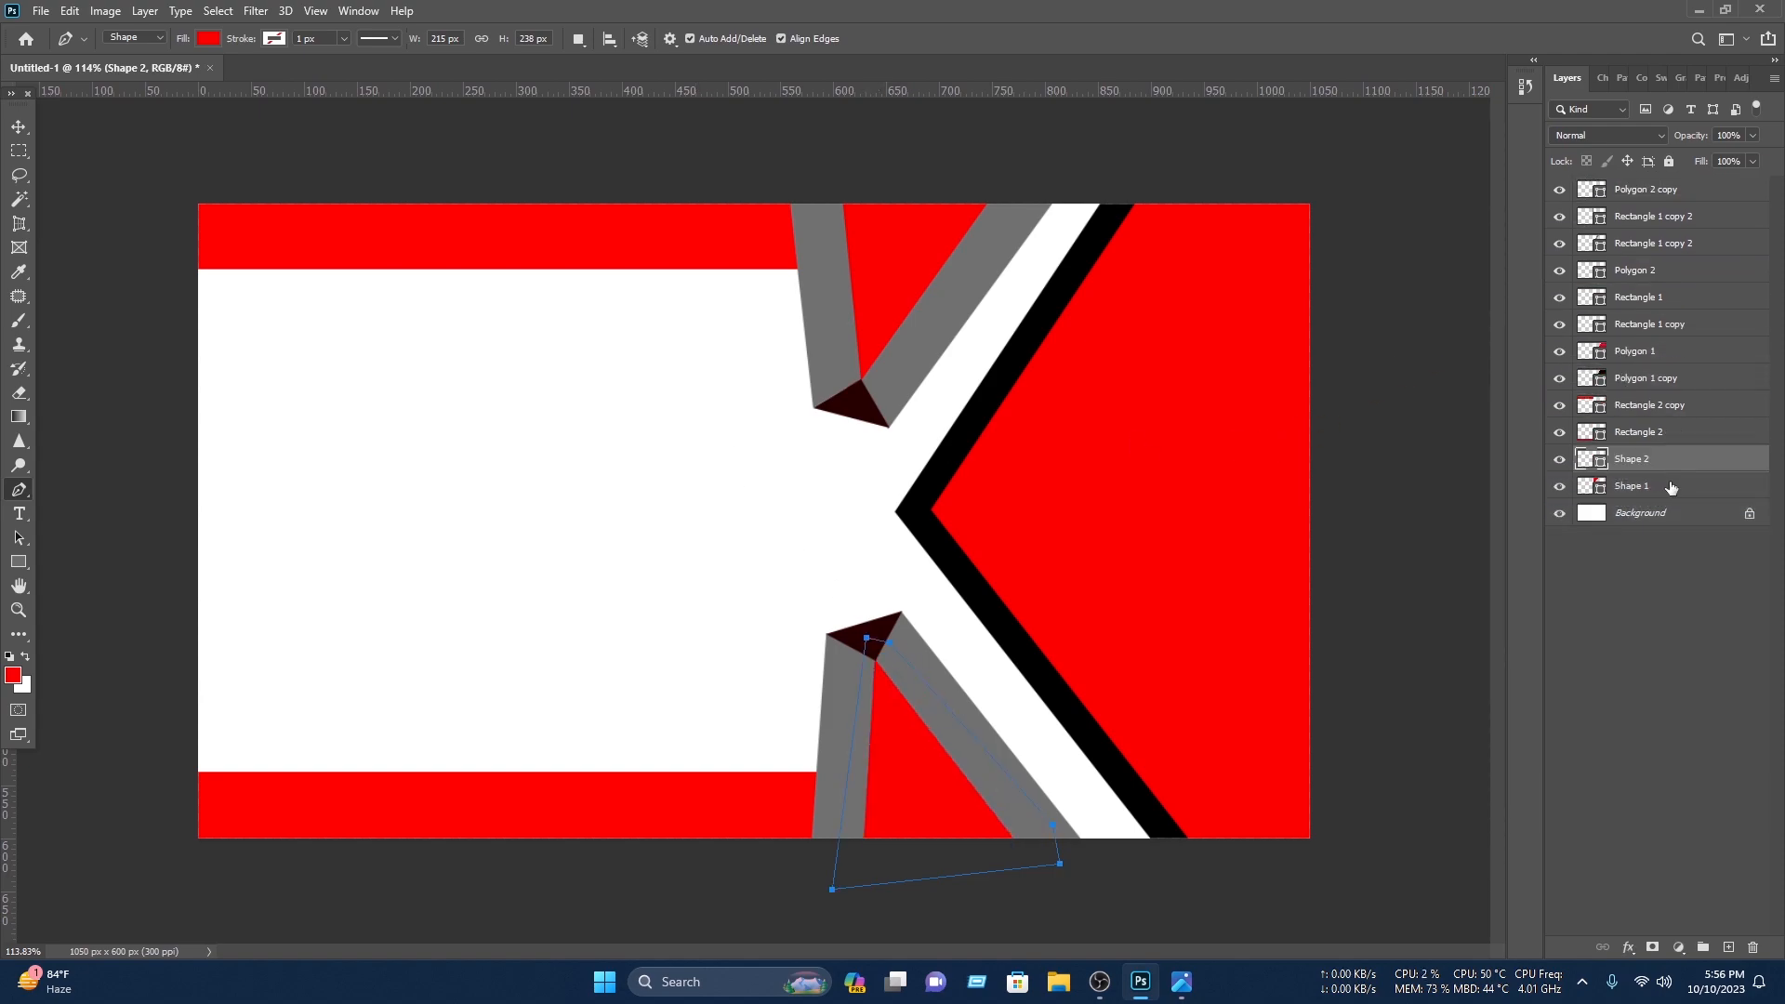
click(18, 125)
click(548, 158)
- Change the fill of the shape between the lower grey stripes to dark red (8f0000)
click(890, 779)
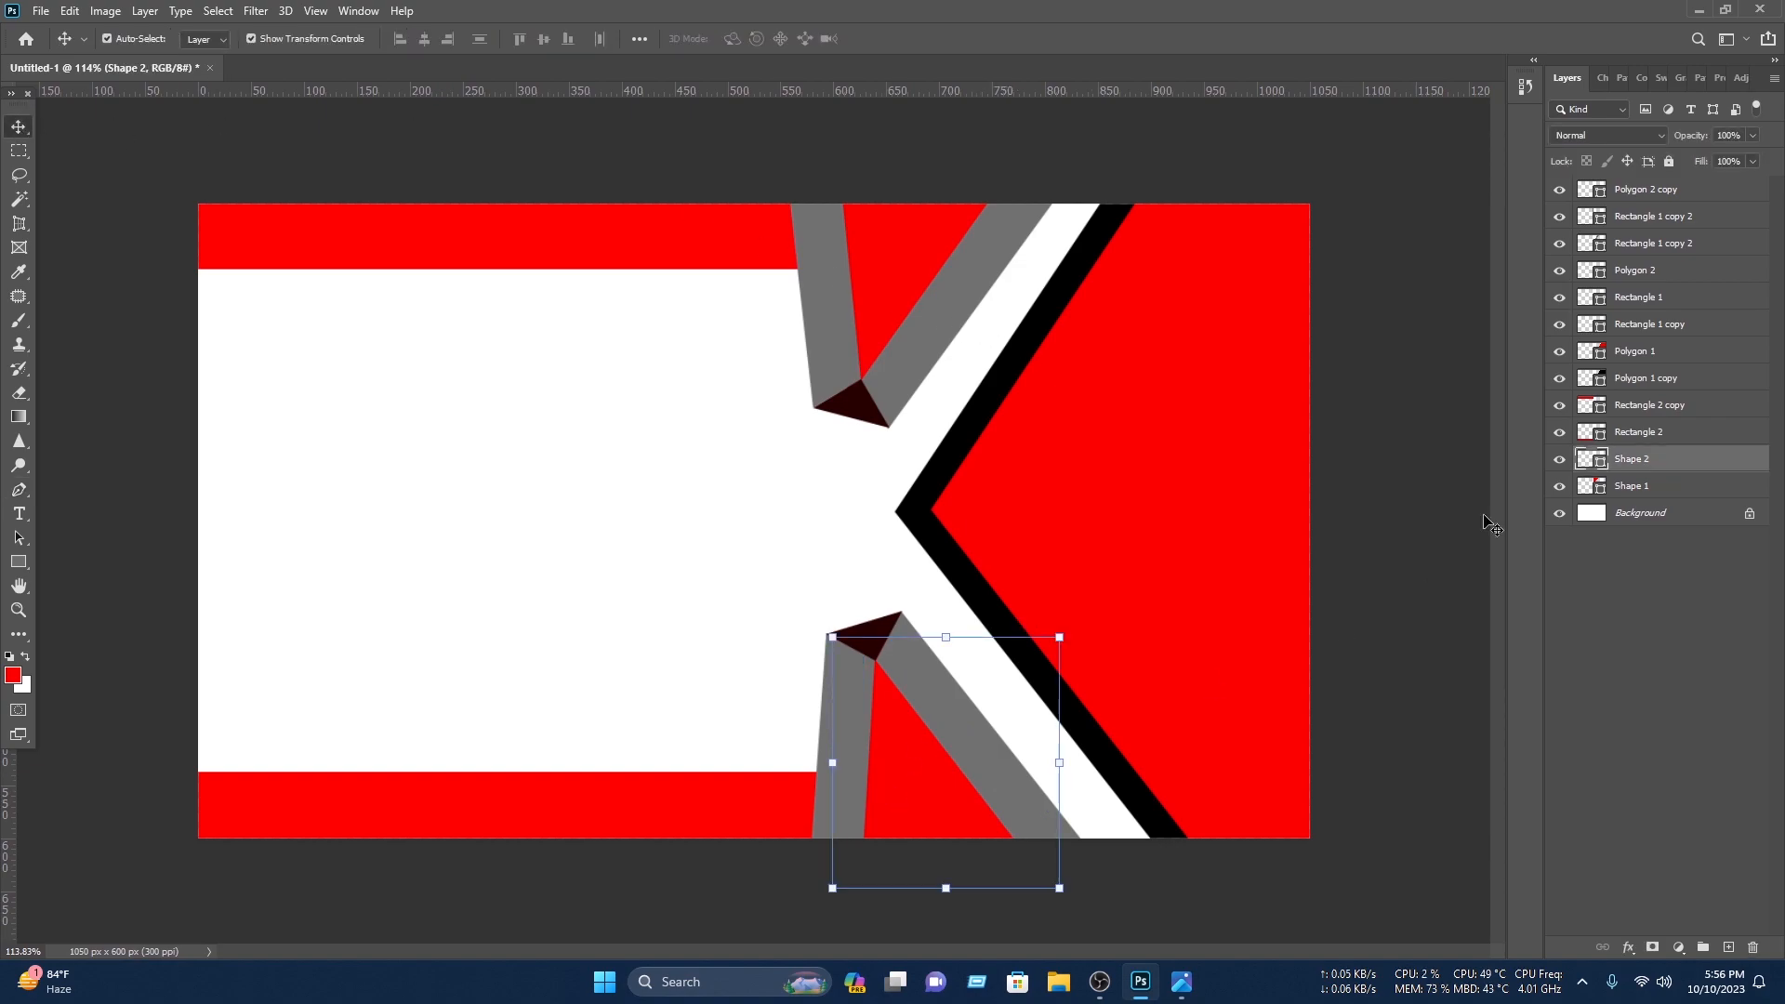
double_click(1591, 462)
click(1376, 641)
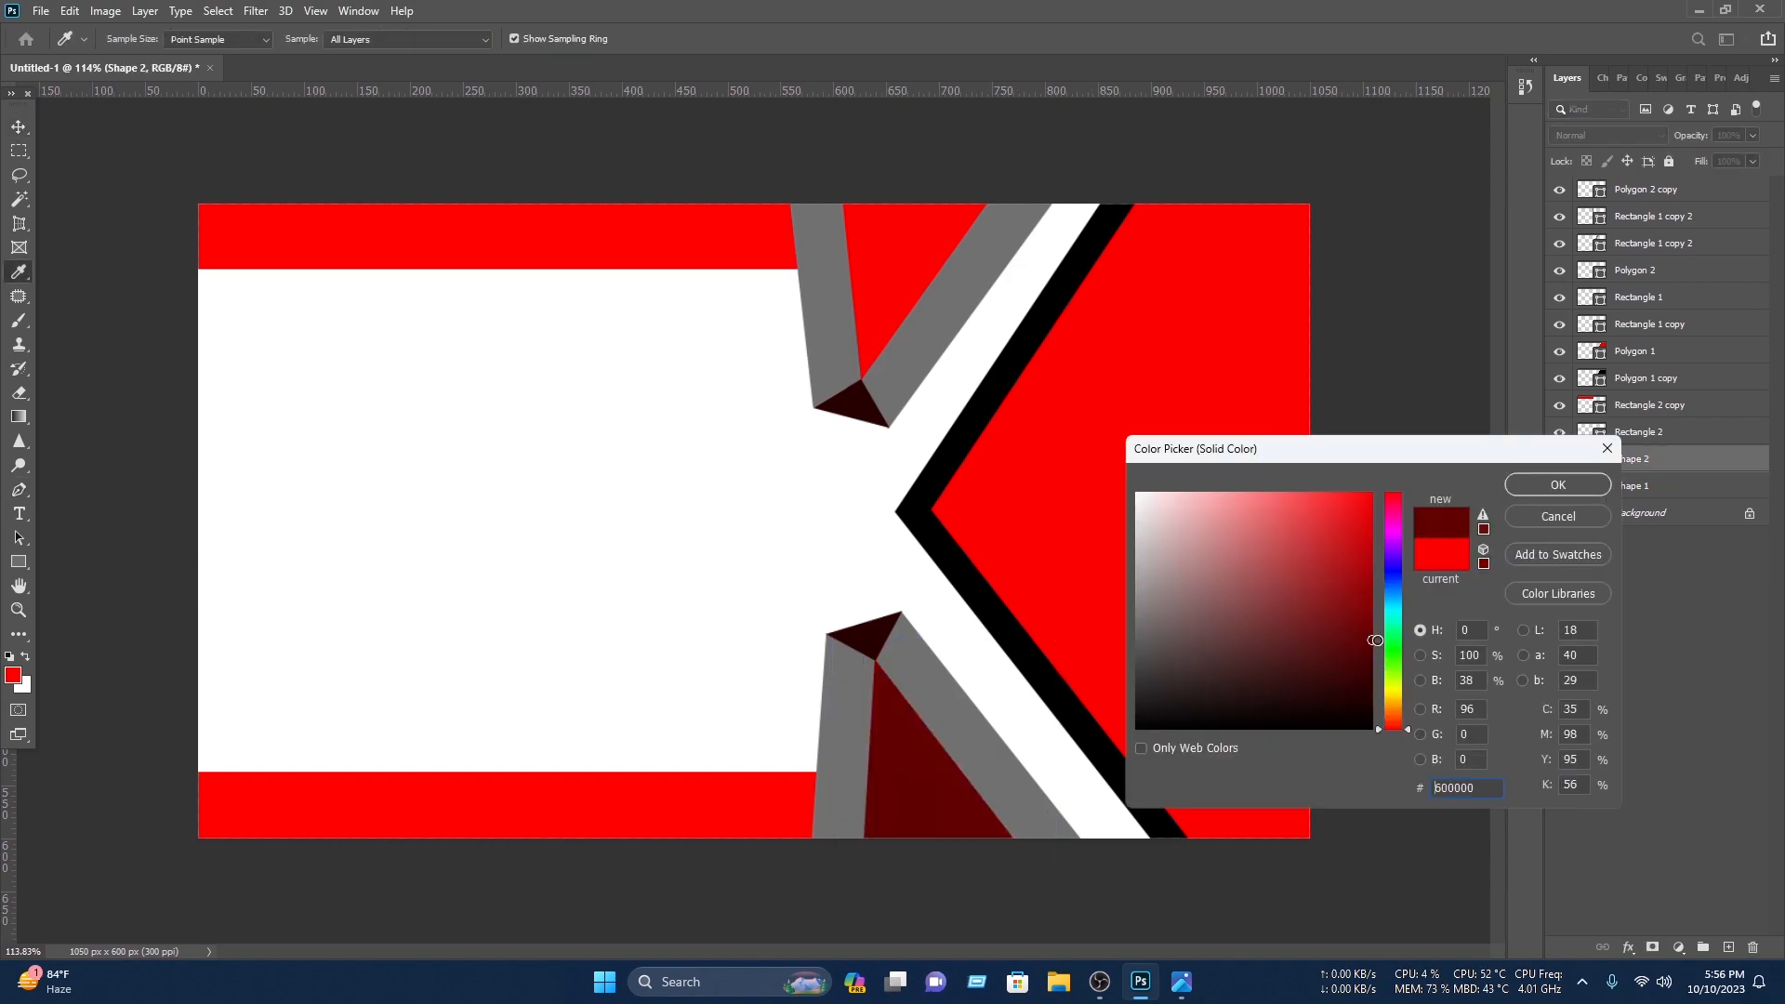
drag(1373, 633, 1375, 605)
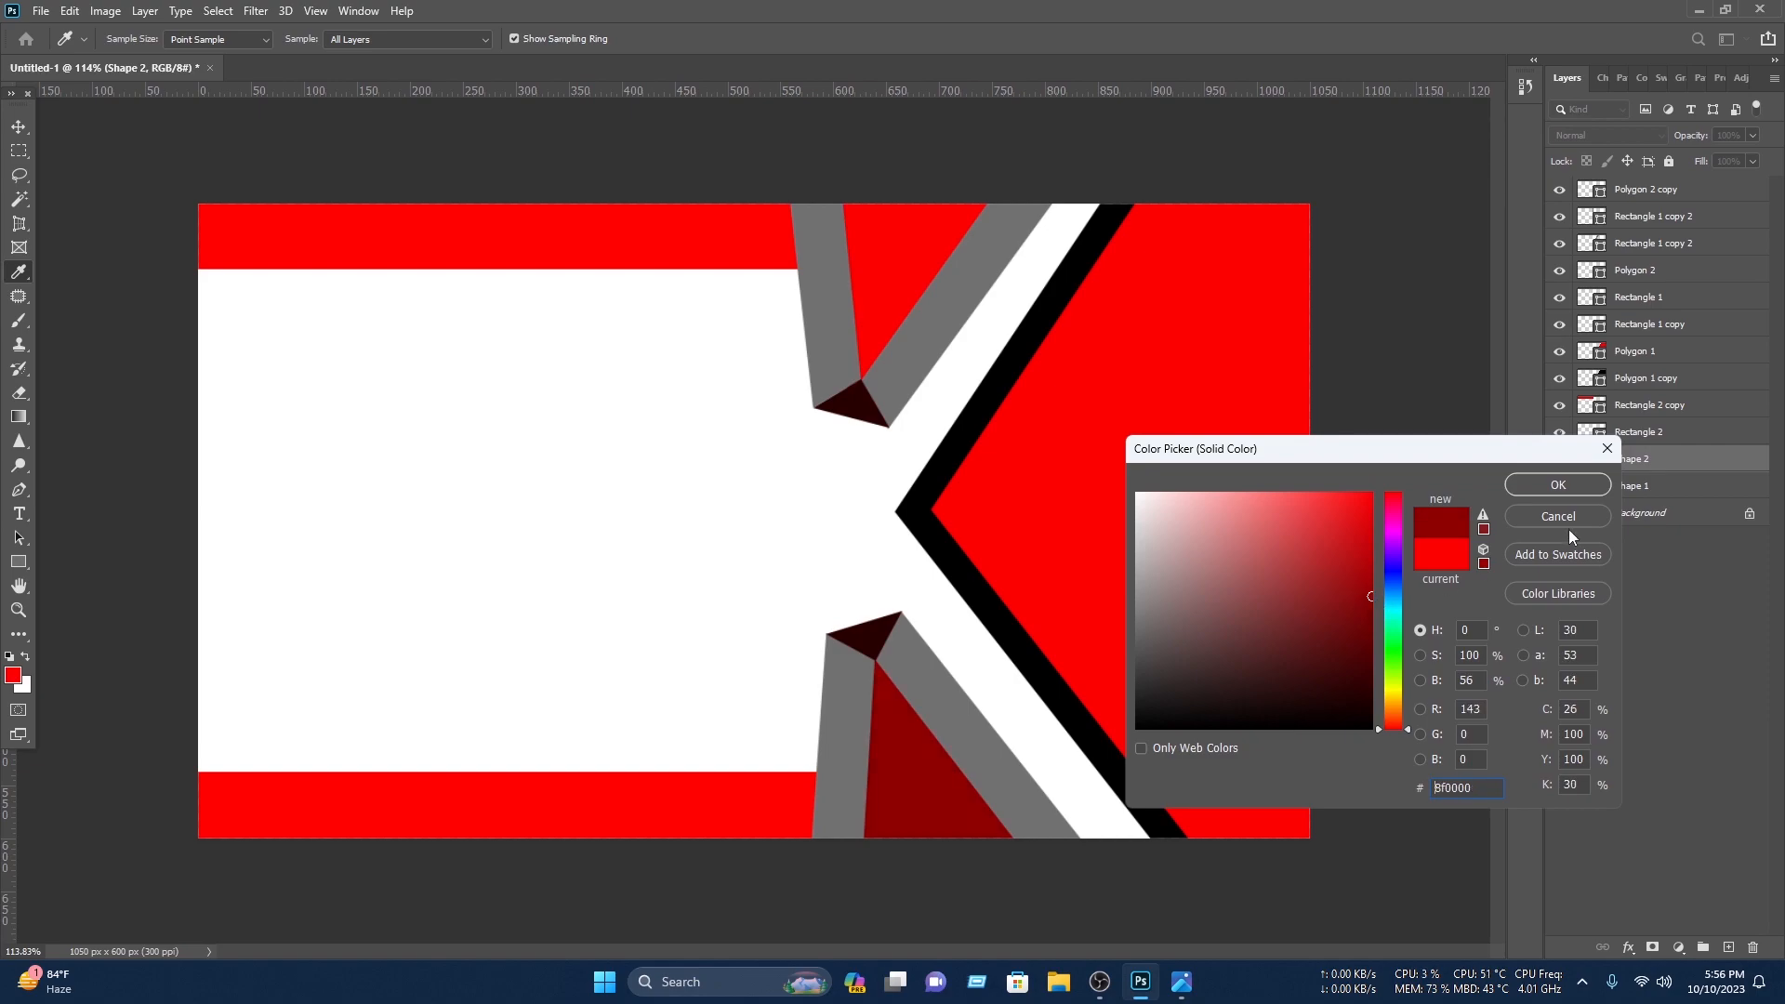
click(1579, 483)
click(1446, 346)
- Recolour the shape between the upper grey stripes with the dark red sampled from the lower one
click(905, 223)
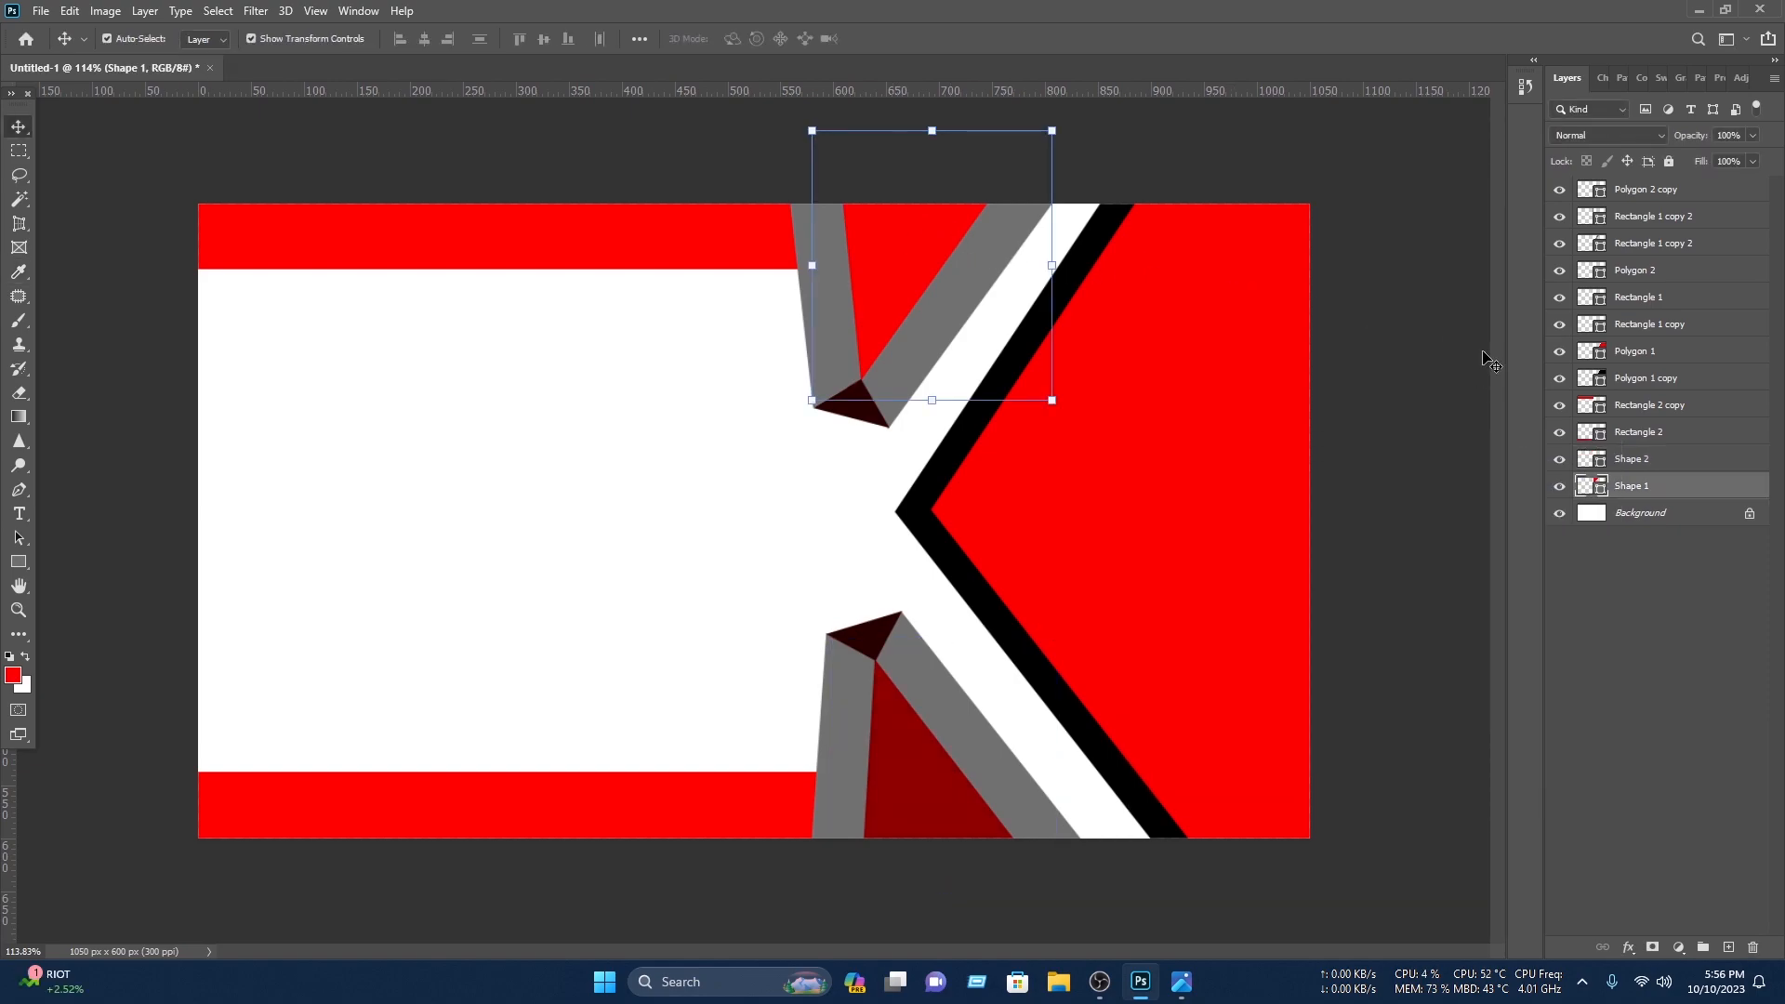
double_click(1589, 488)
click(898, 739)
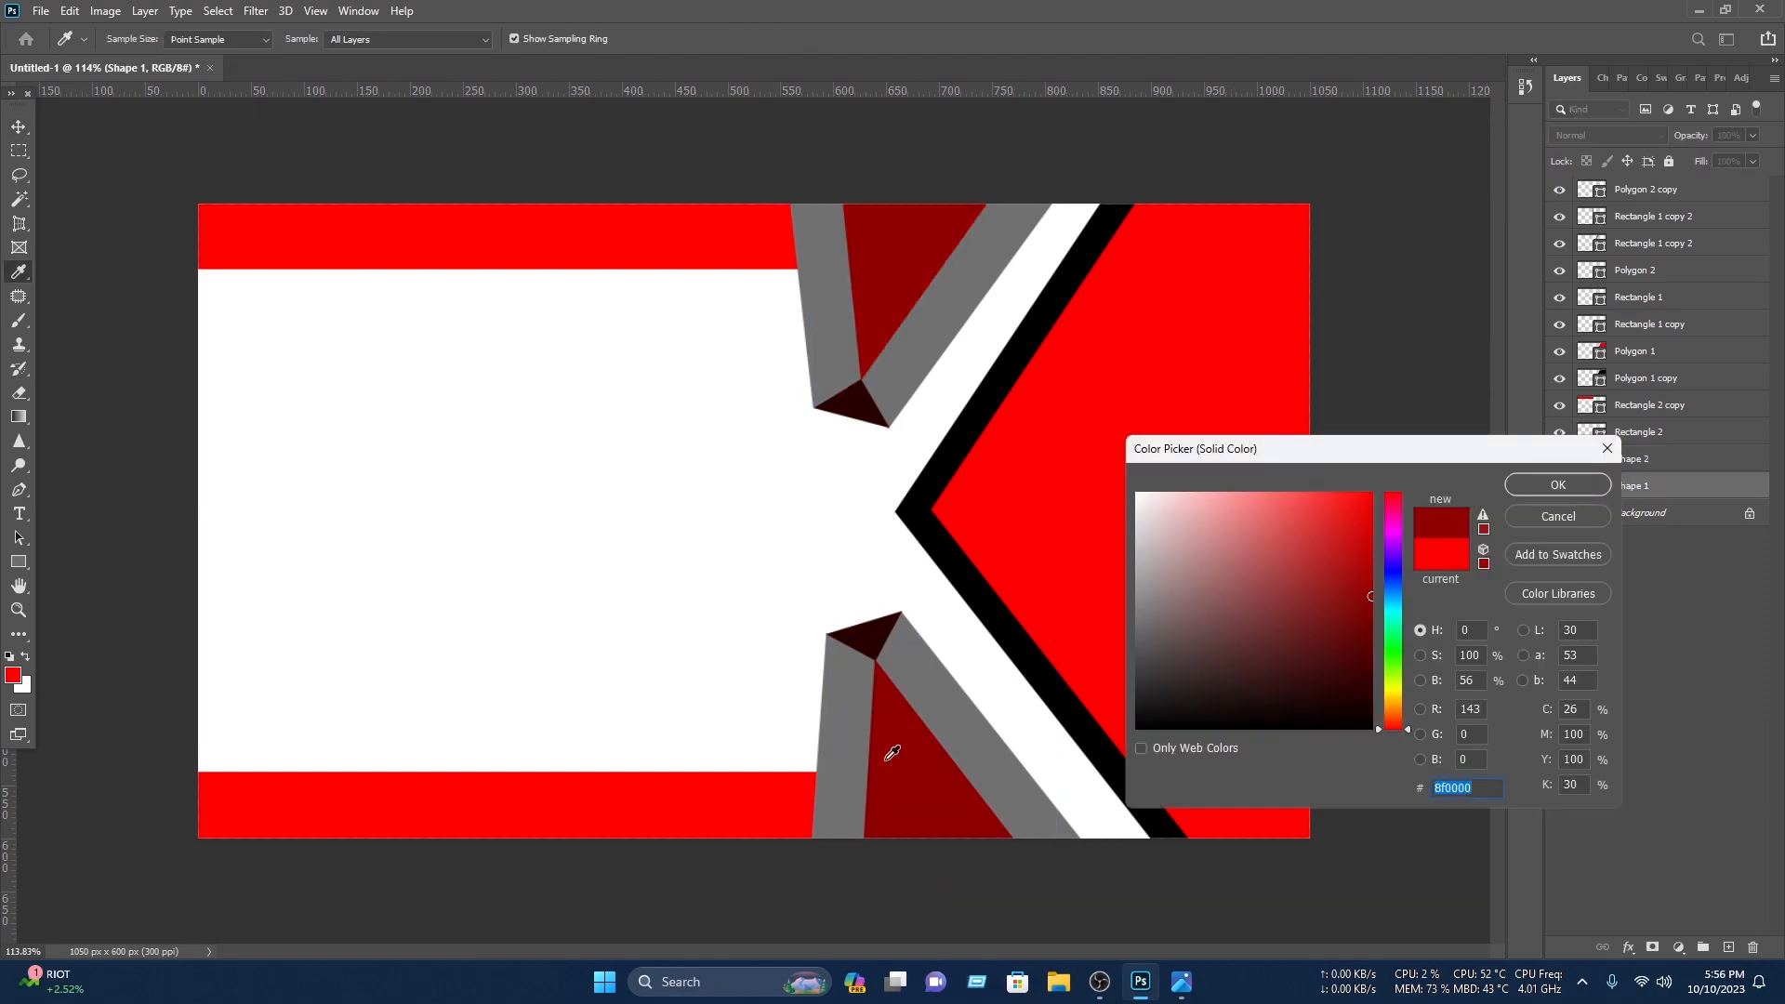
click(1558, 485)
click(1446, 437)
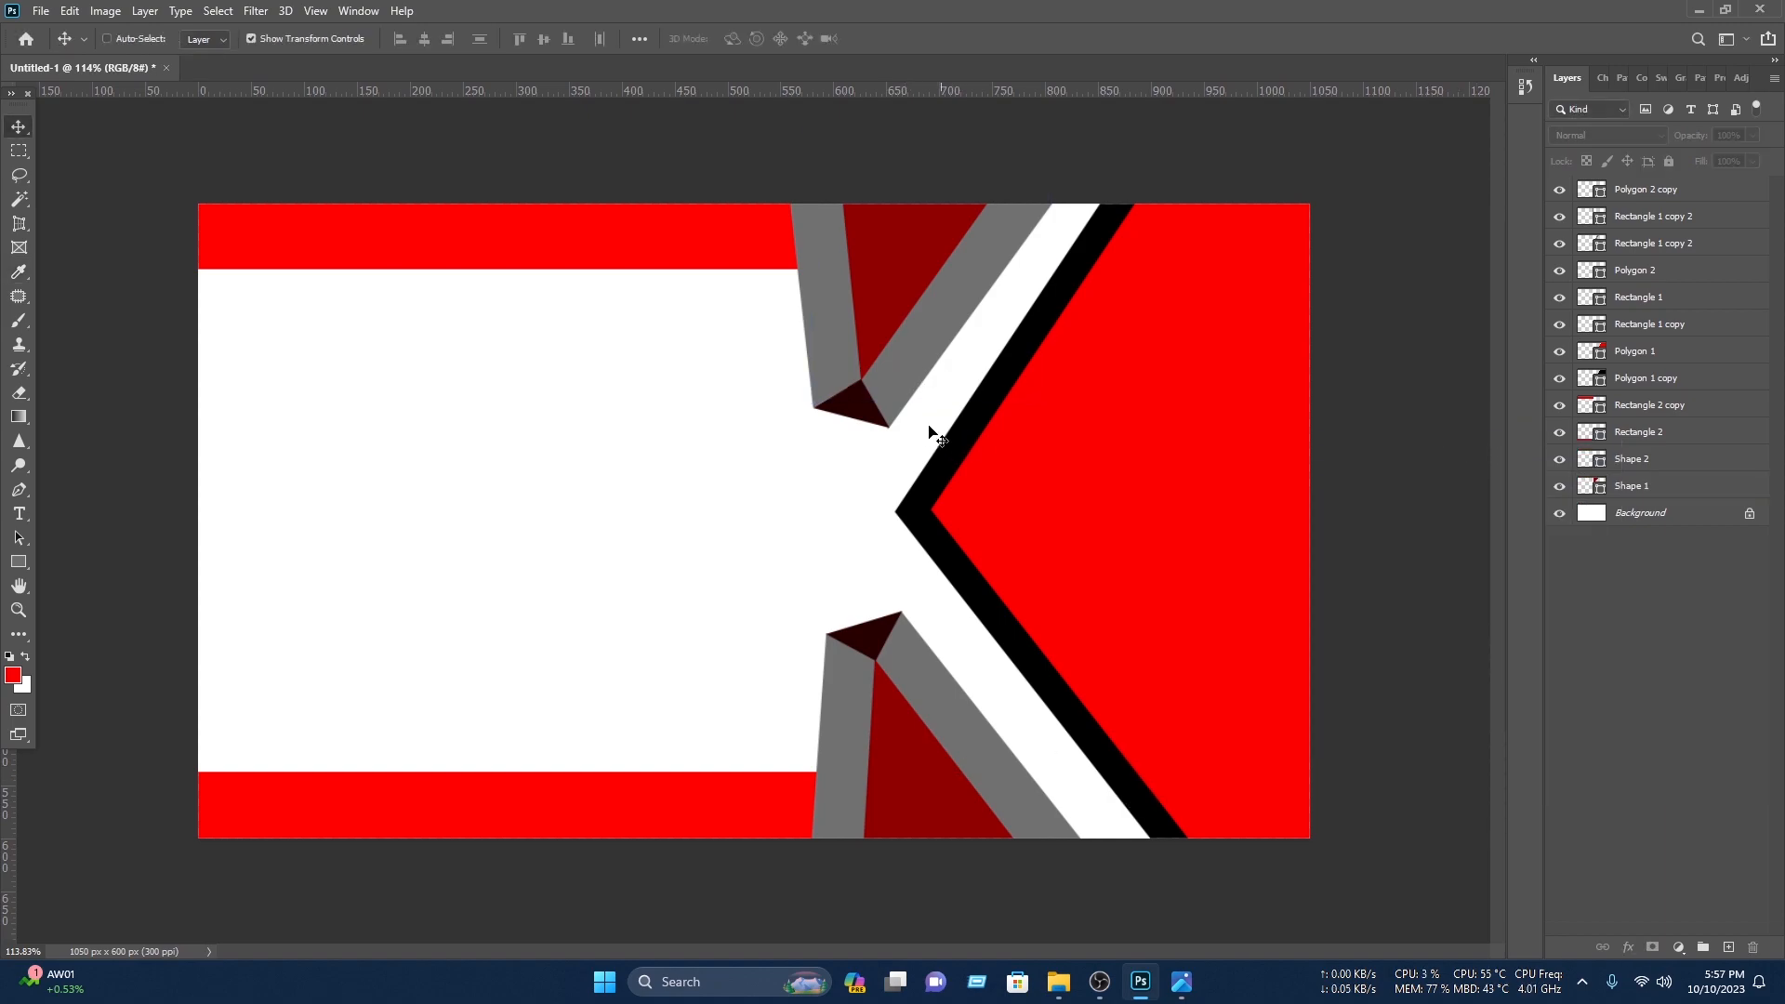
- Paste the prepared name block and contact details with their icons and position them in the card's white area
key(ctrl+v)
drag(768, 354, 569, 333)
drag(500, 349, 442, 326)
click(651, 446)
- Move the contact details with their icons slightly up and the name and job title block slightly down
drag(576, 712, 265, 520)
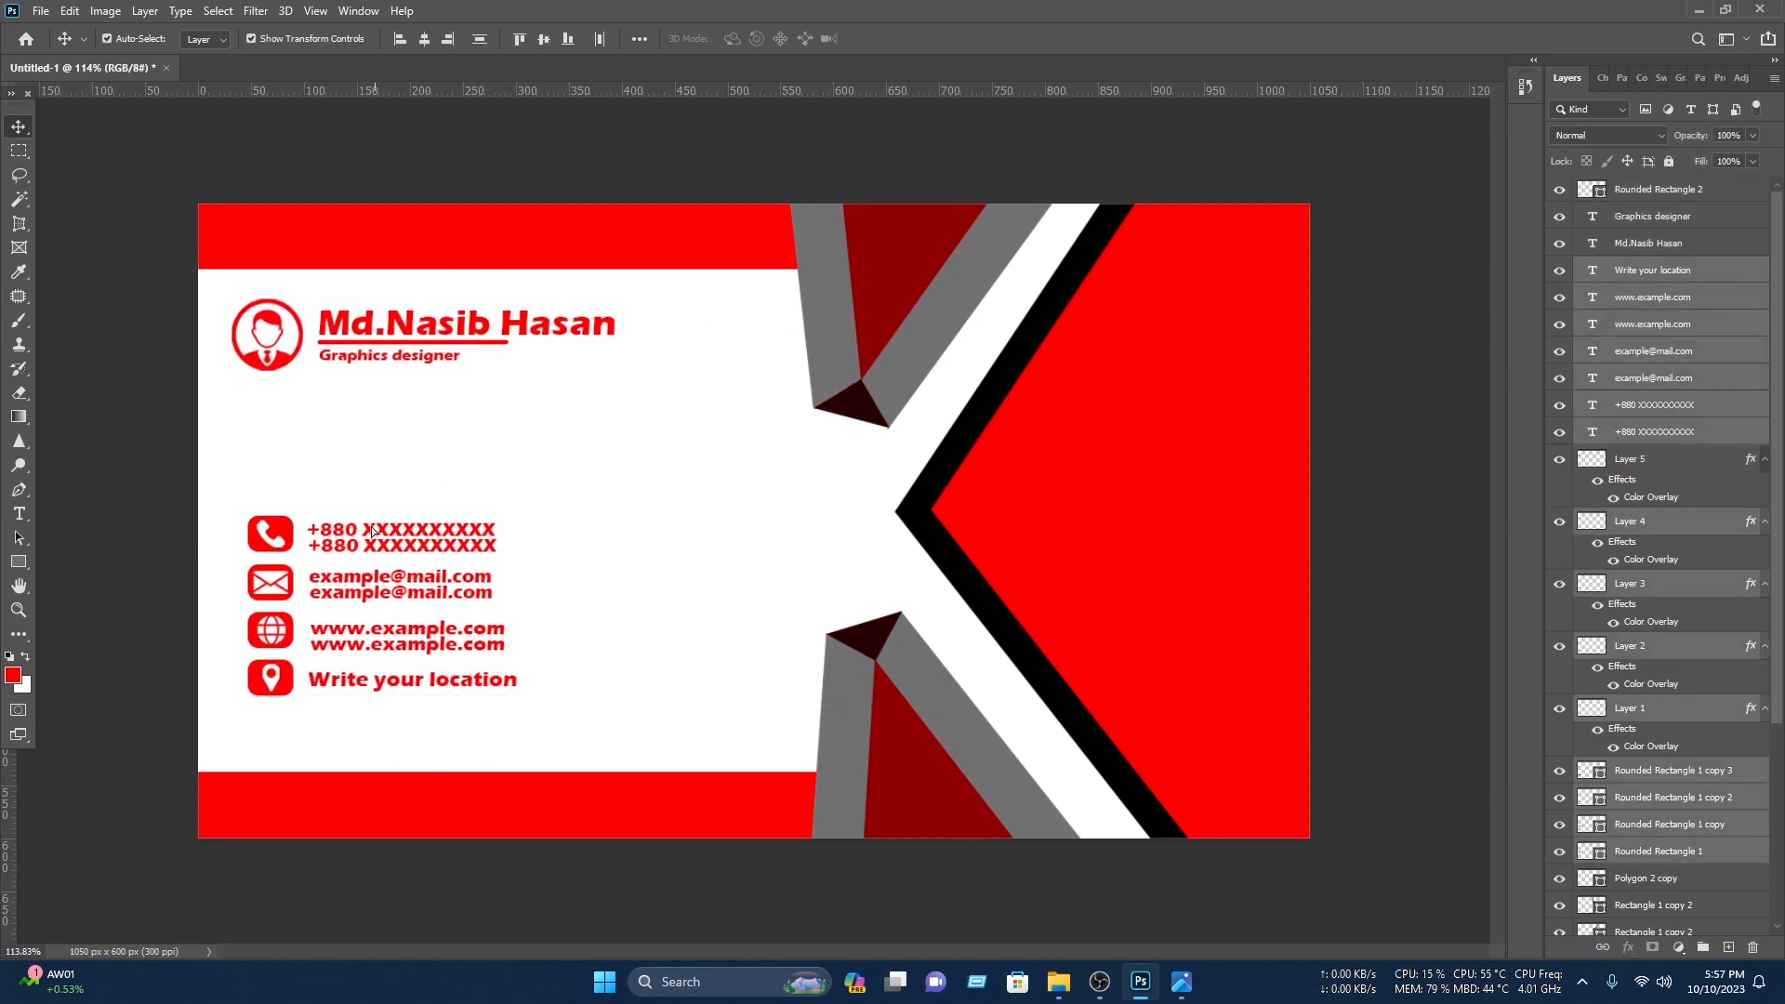
drag(373, 529, 373, 511)
click(436, 400)
drag(521, 405, 270, 321)
drag(400, 325, 400, 339)
click(752, 584)
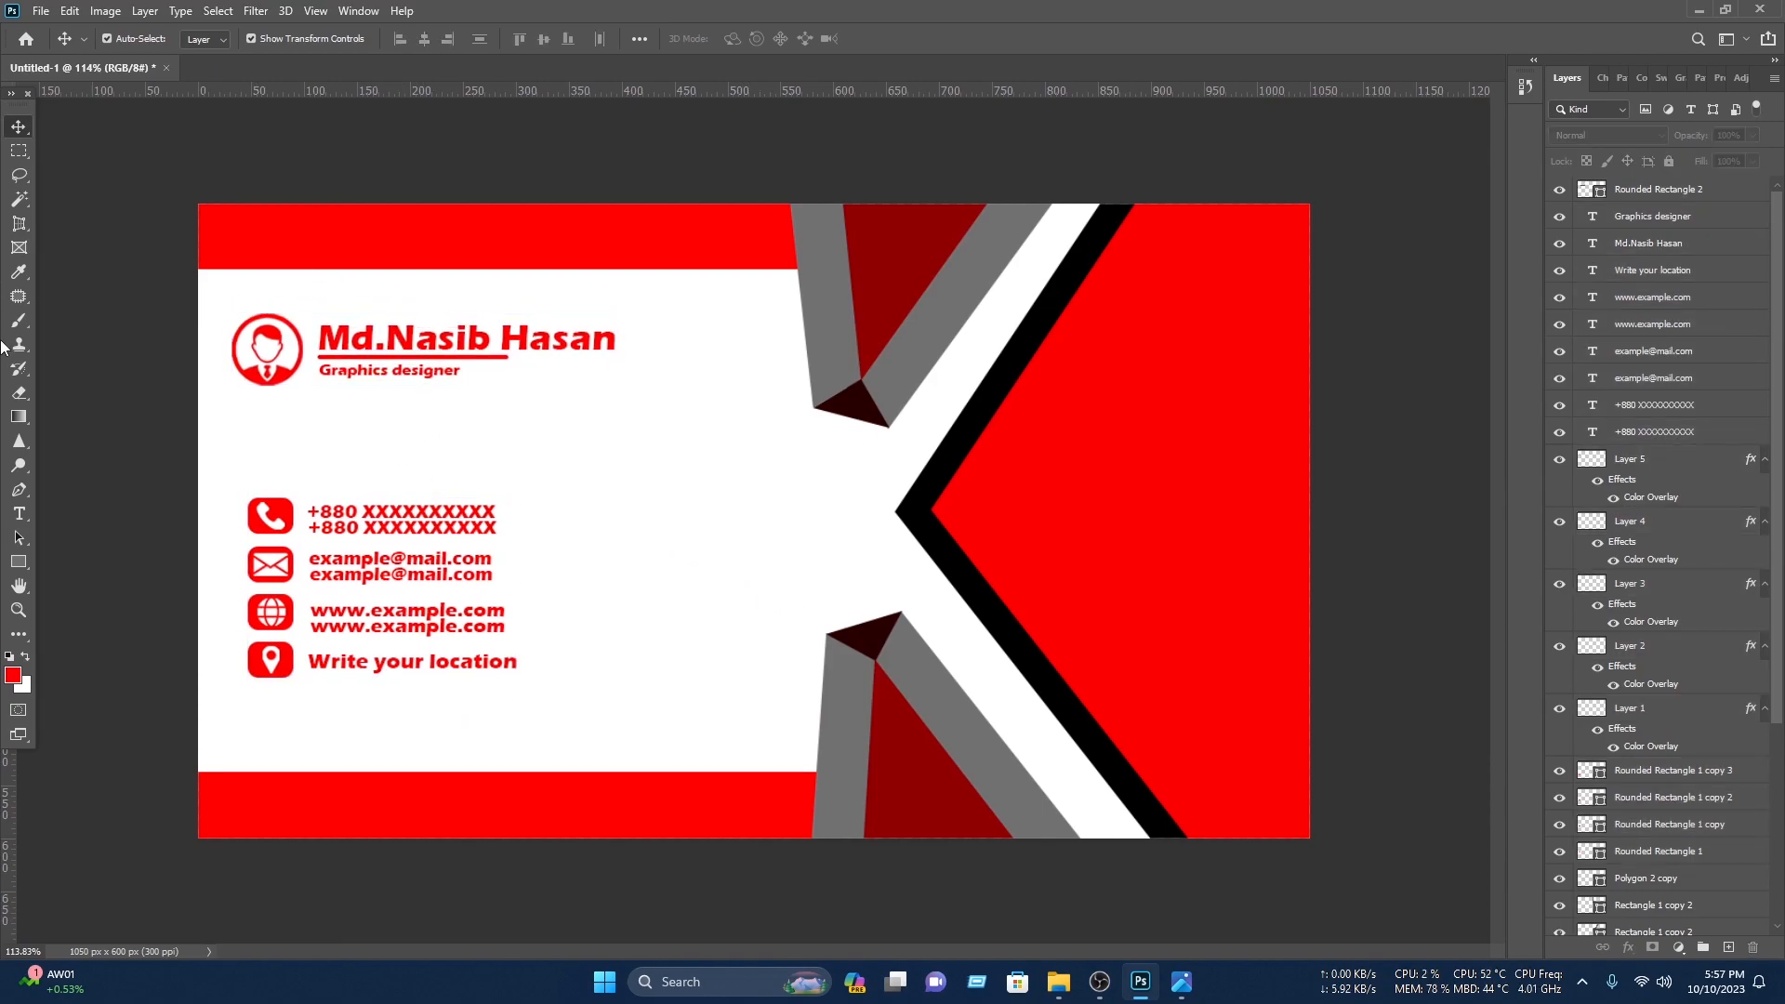
- Draw a vertical red rounded rectangle 6 px by 213 px beside the contact details and nudge it slightly left and up
click(19, 562)
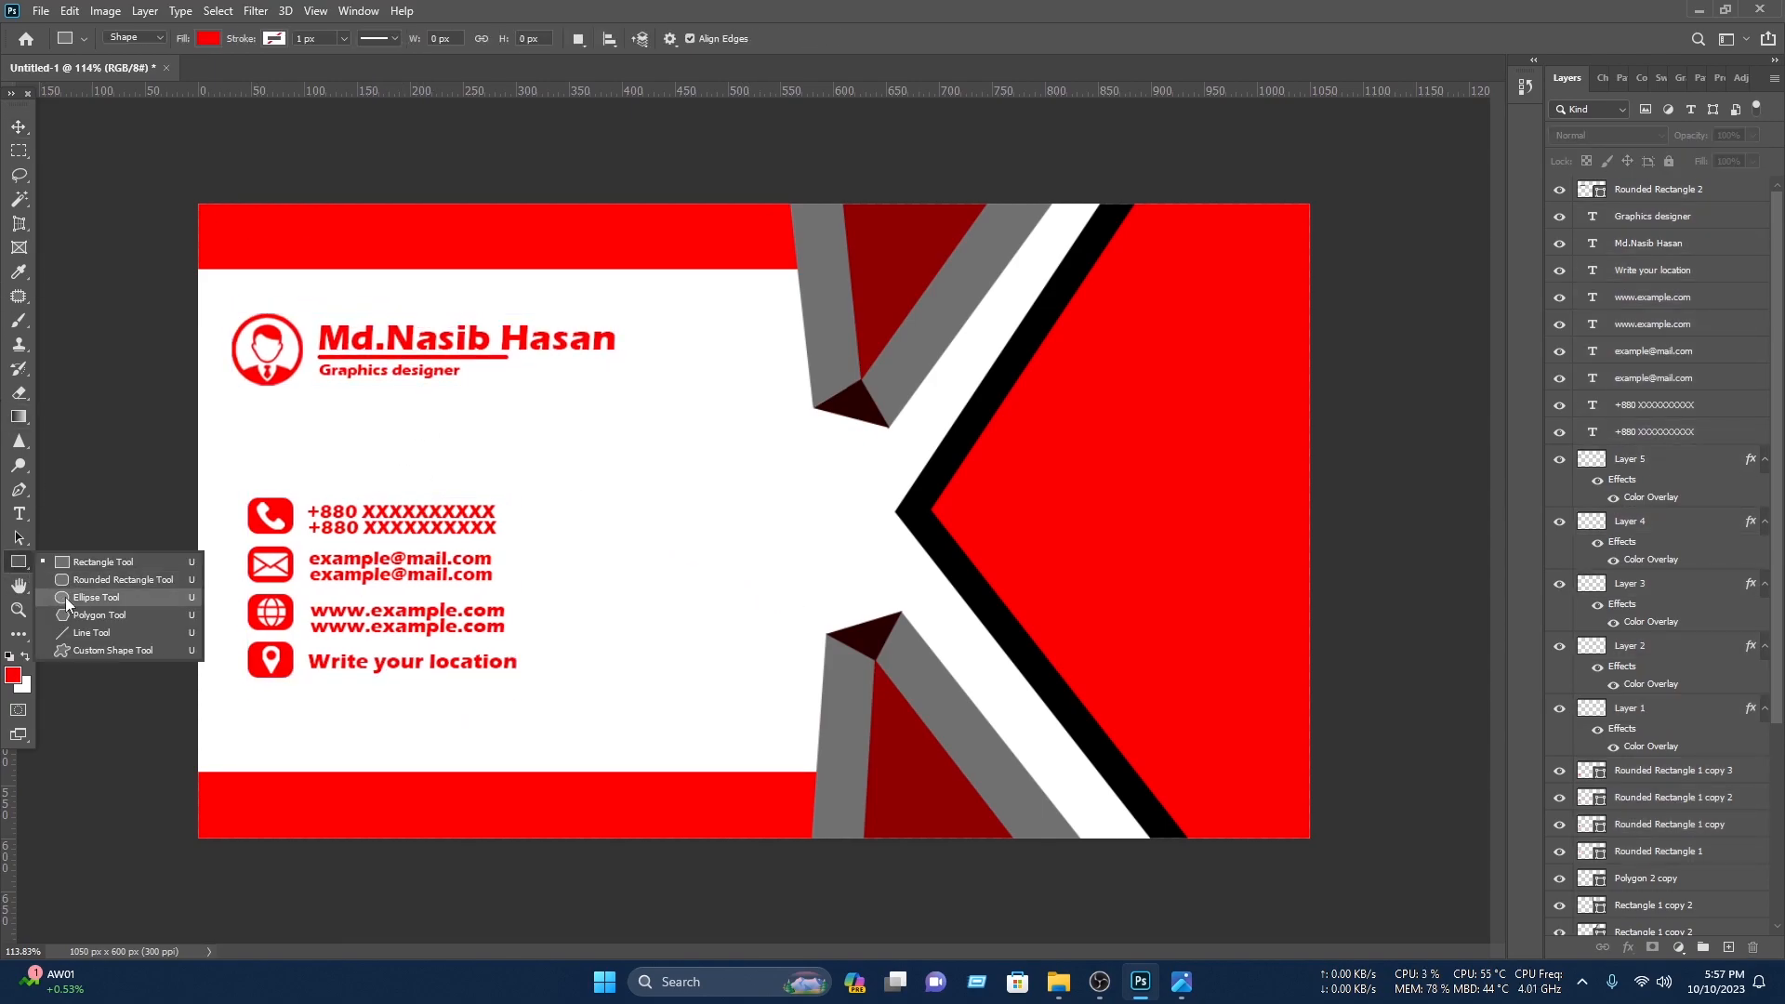
click(74, 584)
drag(548, 486, 553, 708)
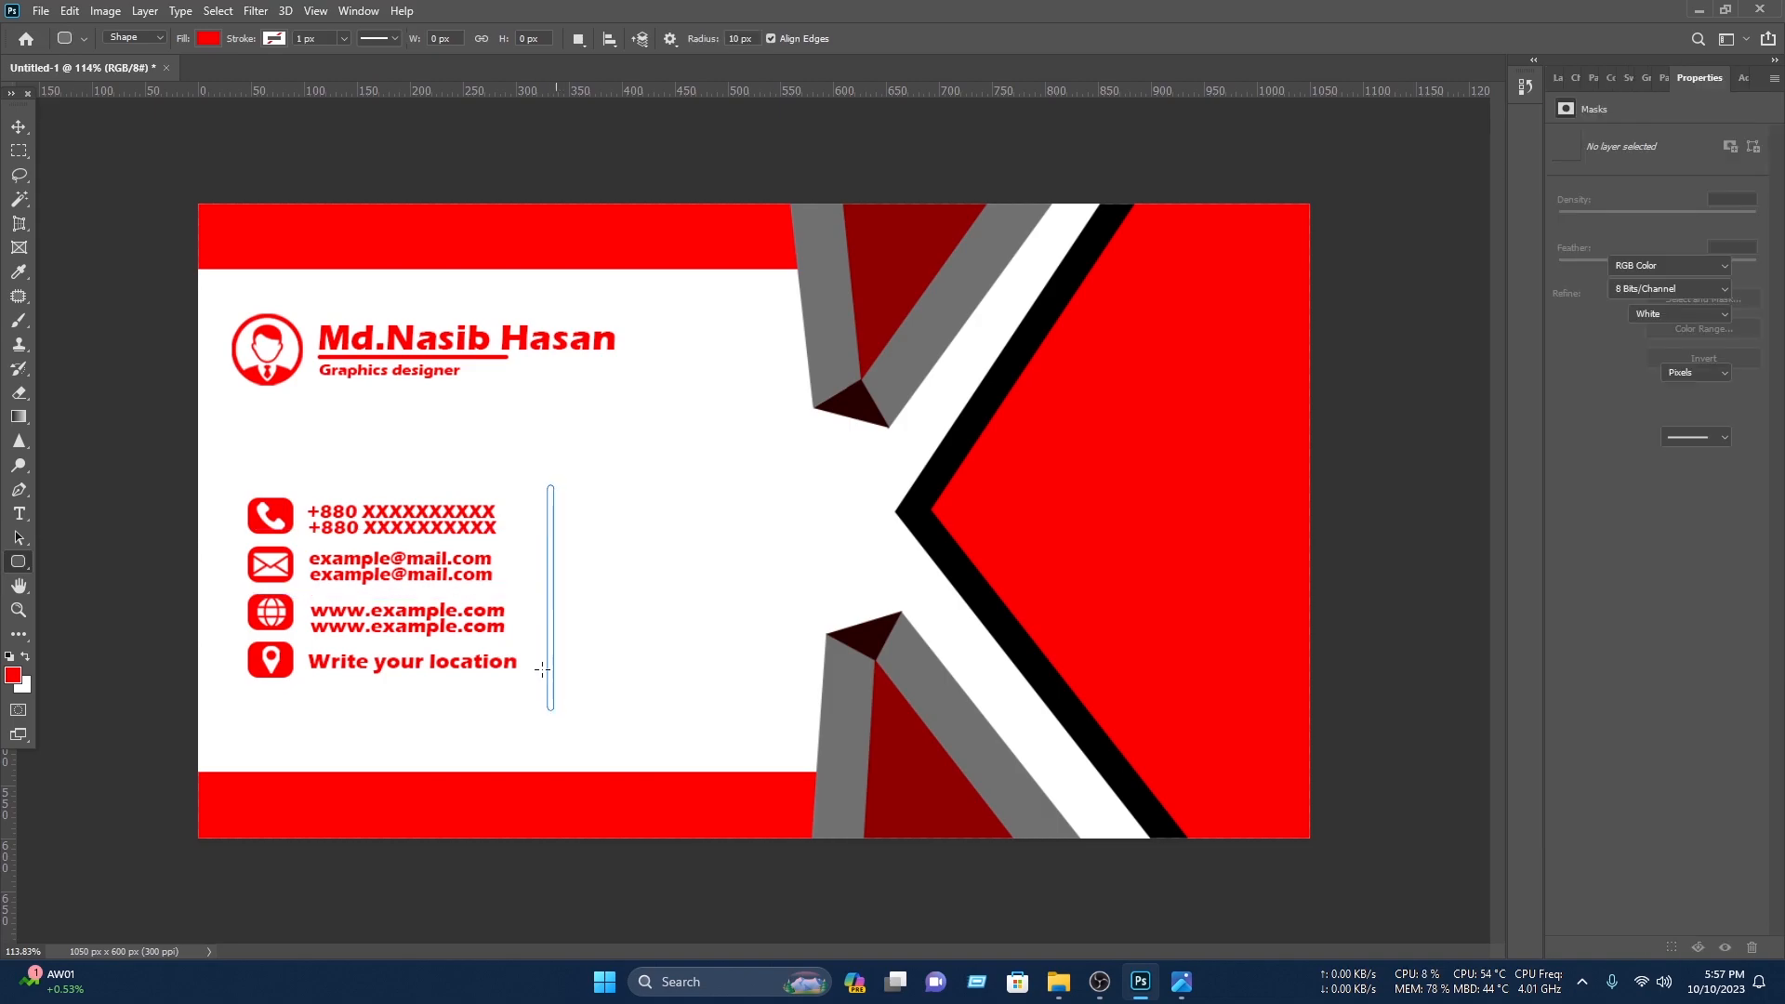
click(19, 126)
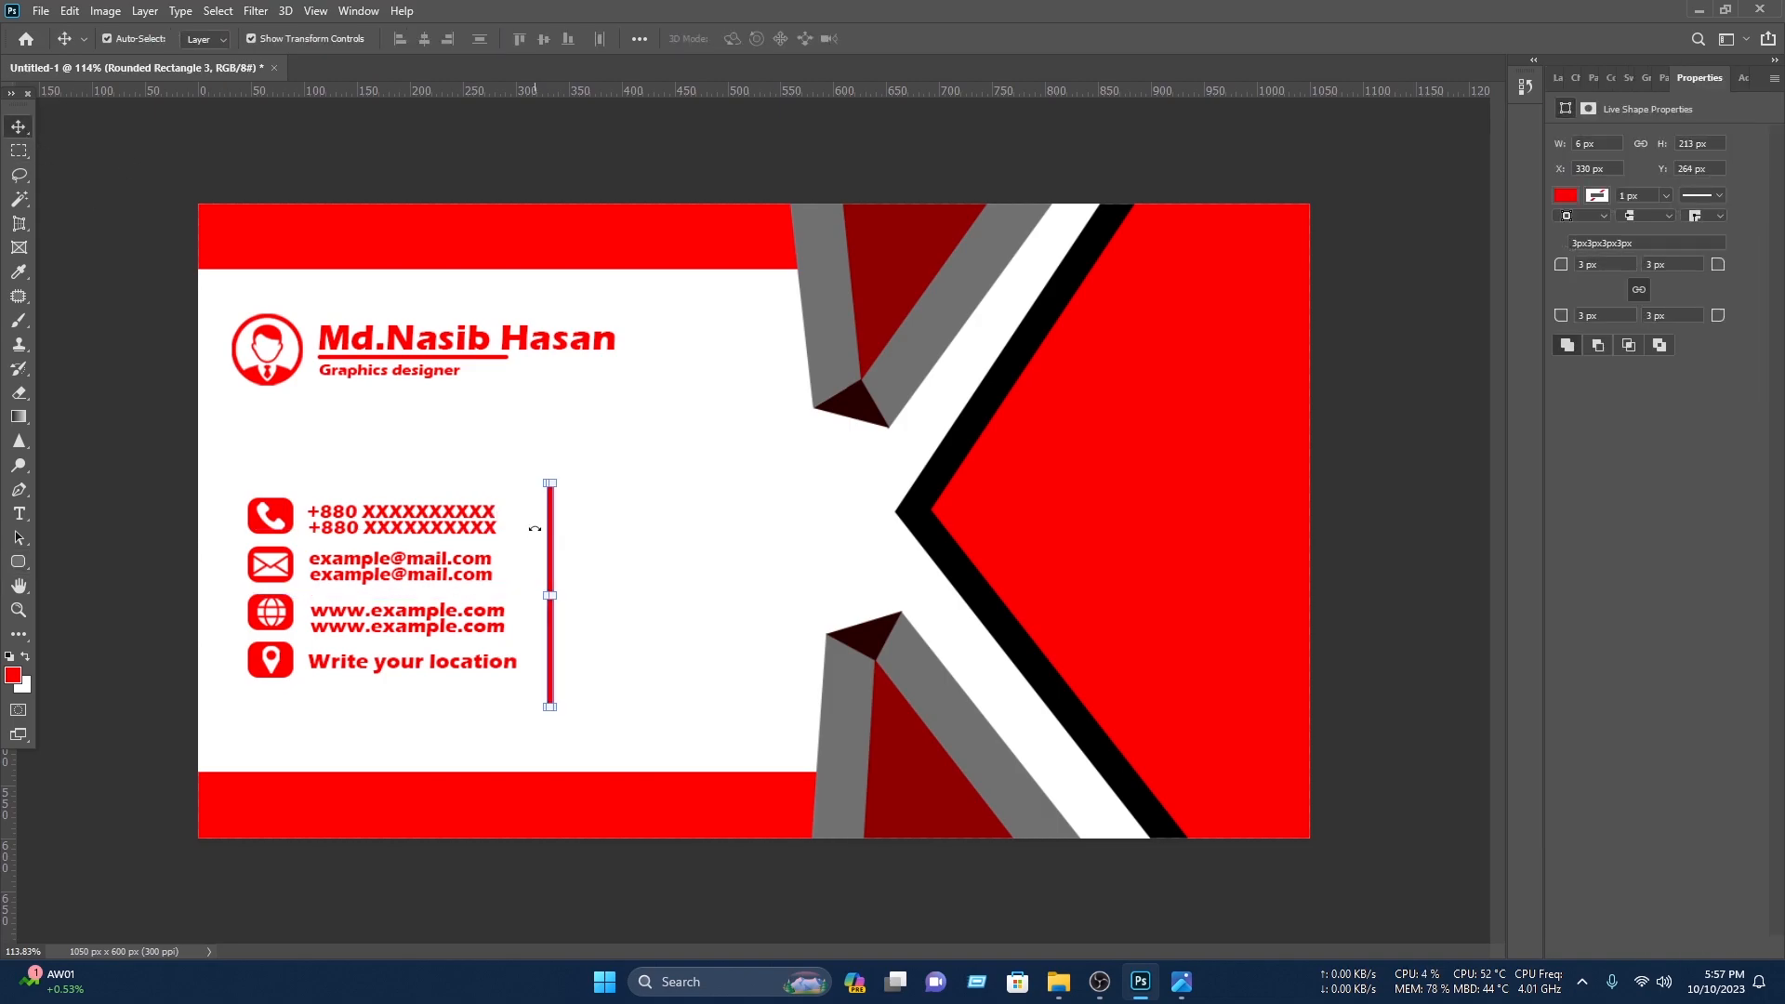
key(Left)
key(Left)
key(Up)
key(Up)
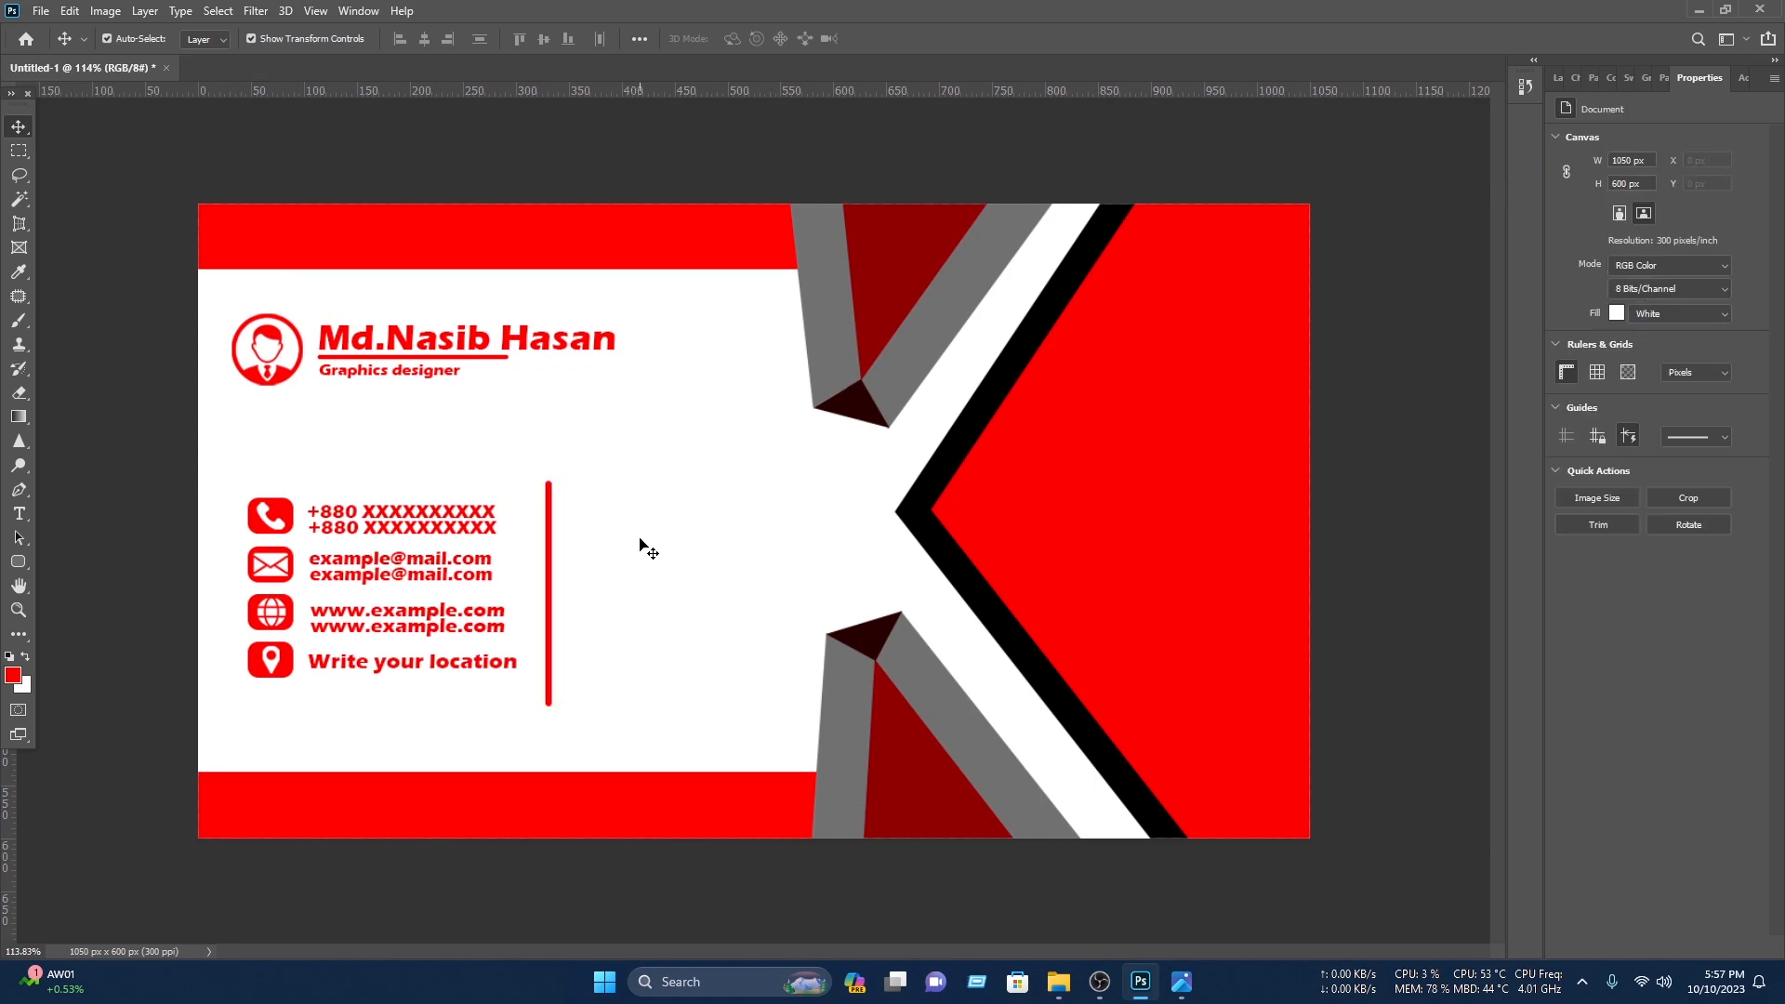
click(760, 565)
- Open the logo image Screenshot 2023-02-18 141230.png and bring the logo into the card document
click(41, 10)
click(73, 50)
double_click(299, 230)
click(494, 292)
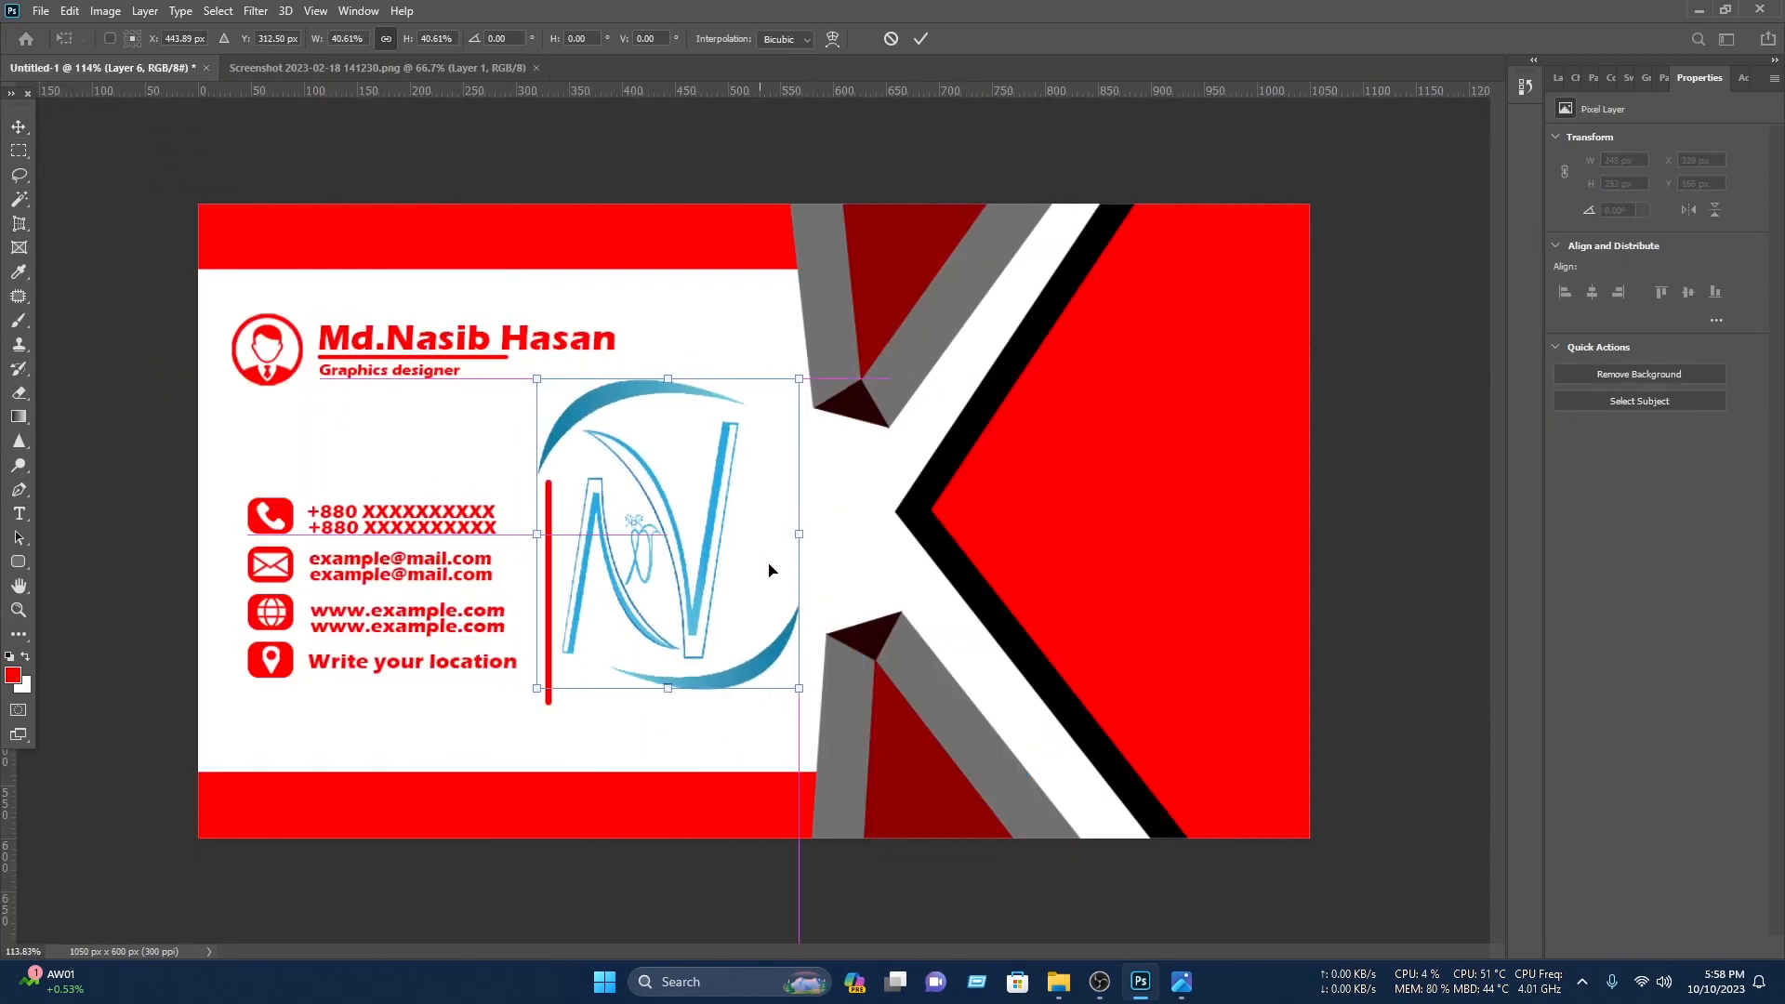
- Scale the logo down and place it in the white area between the vertical divider and the slanted stripes
drag(799, 534, 671, 534)
drag(606, 542, 770, 581)
click(921, 39)
- Add a Gradient Overlay effect to the logo layer and apply the second gradient of the Reds preset group
click(1558, 78)
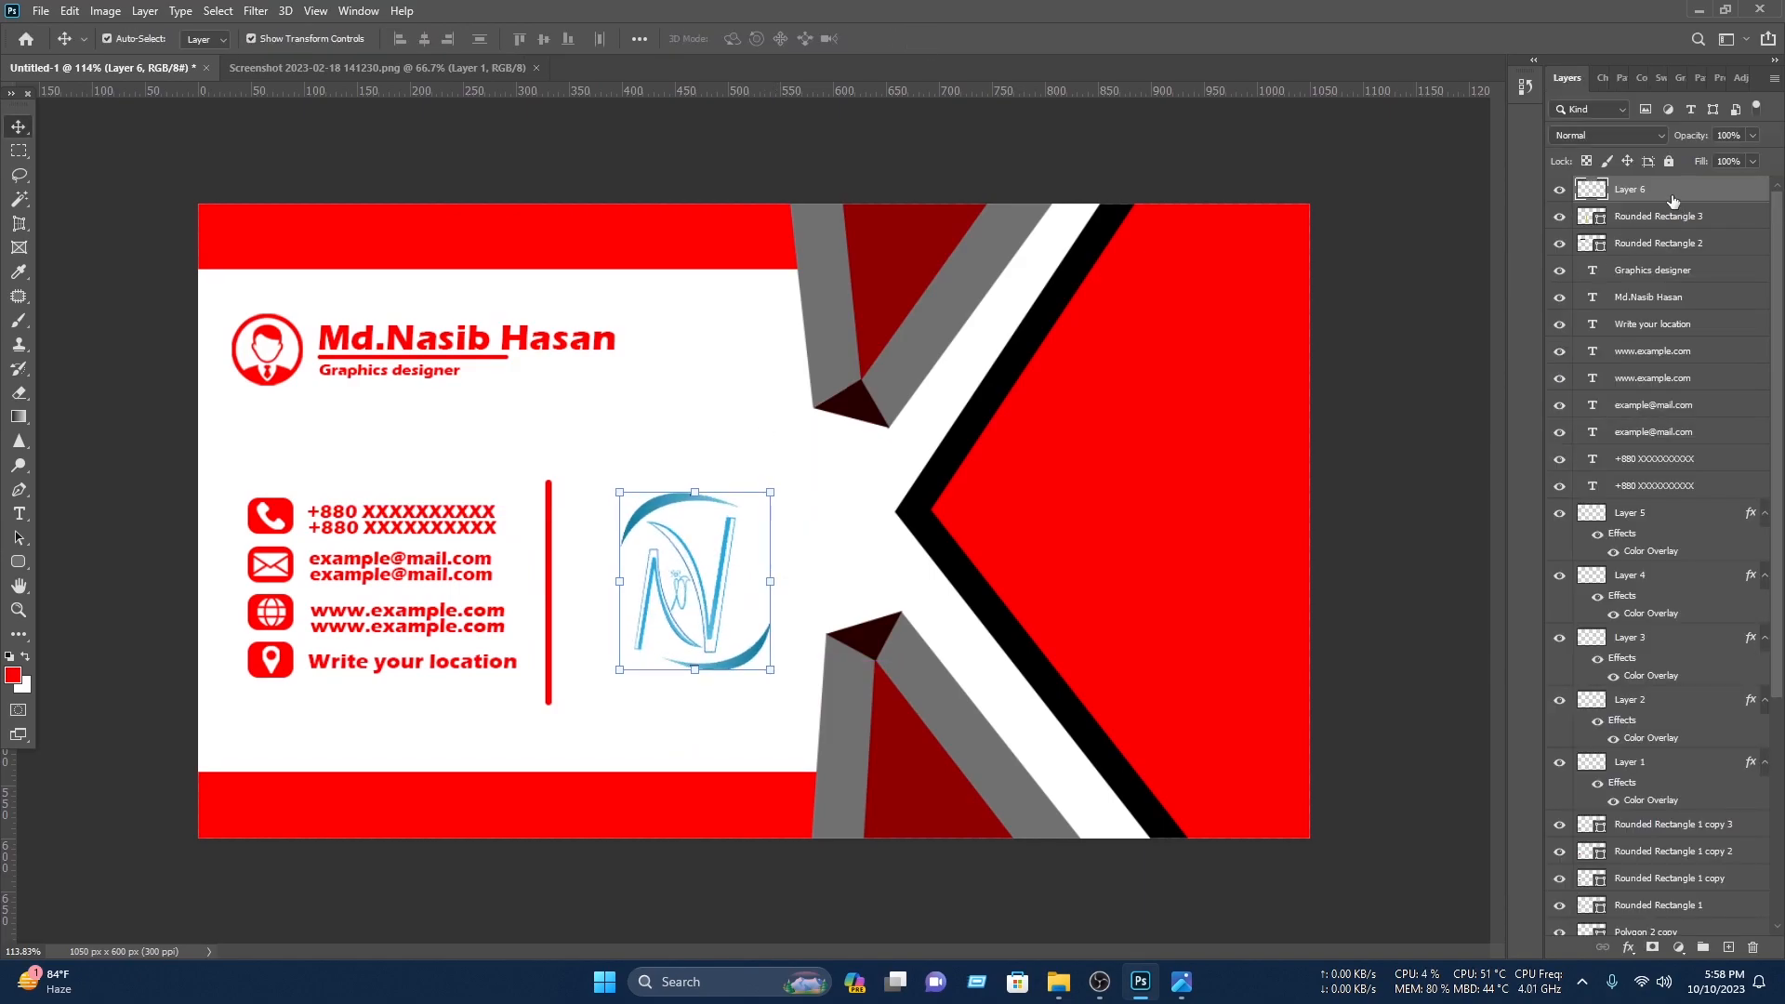
right_click(1667, 198)
click(1588, 206)
click(967, 470)
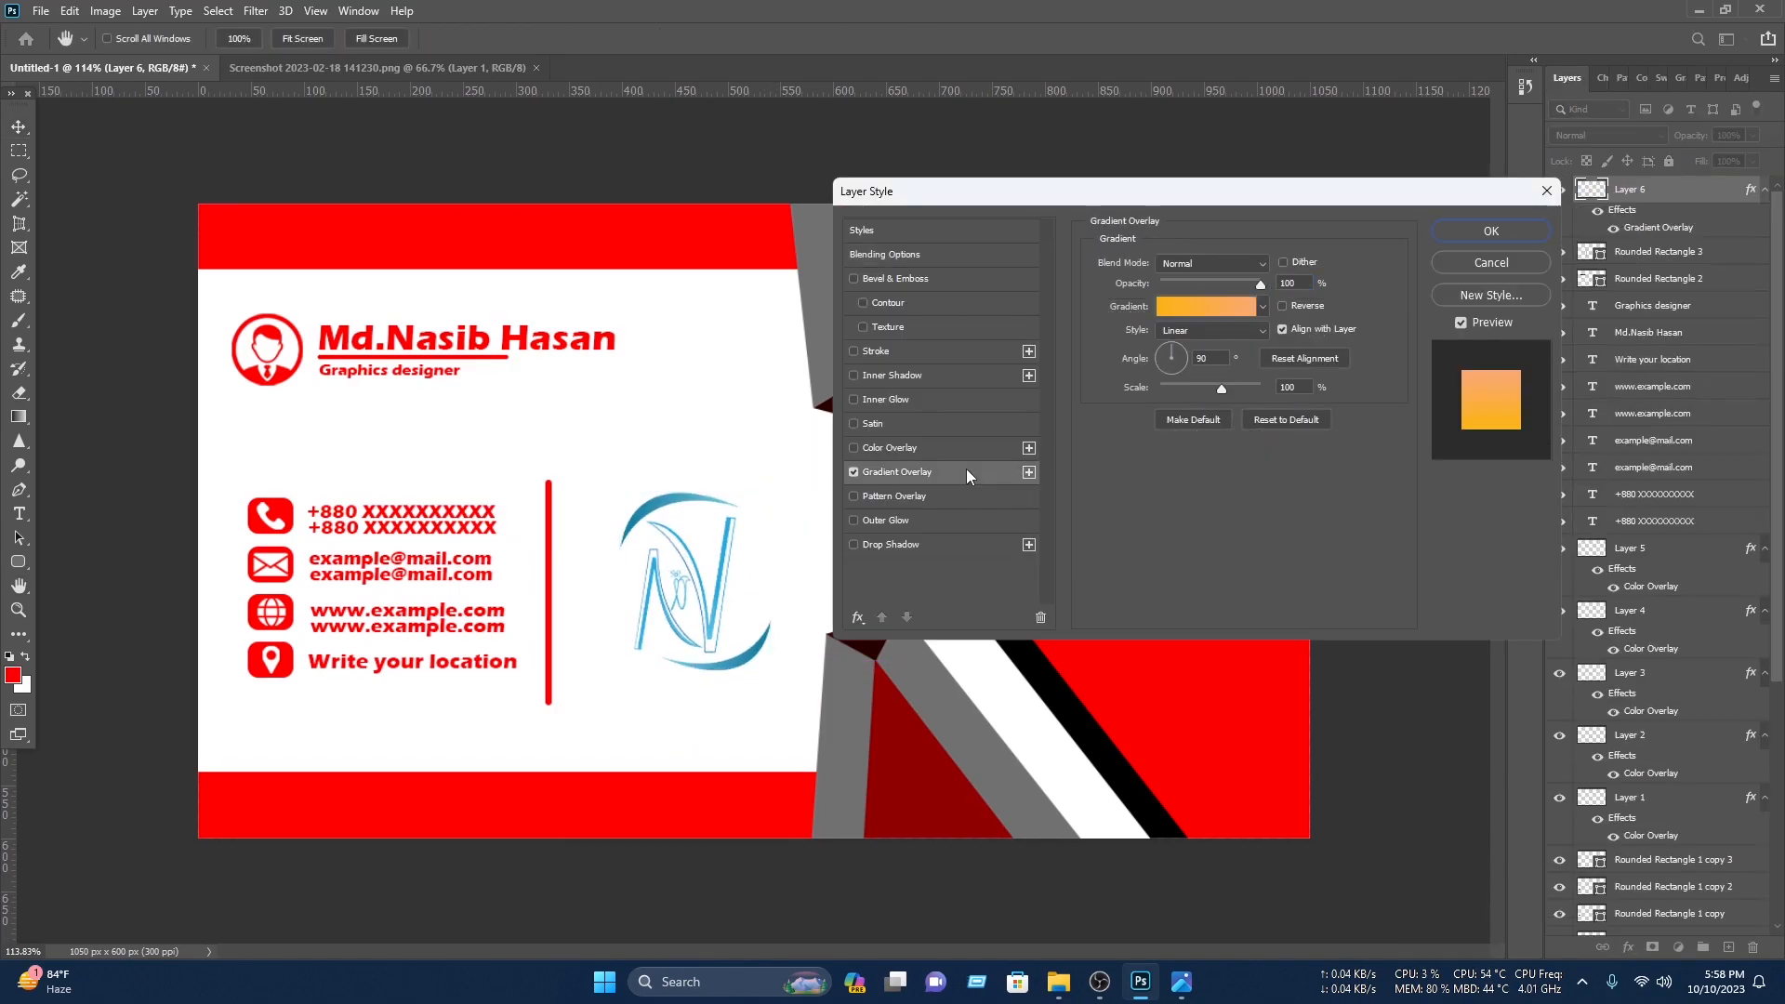
click(1219, 303)
scroll(1106, 312, down, 1)
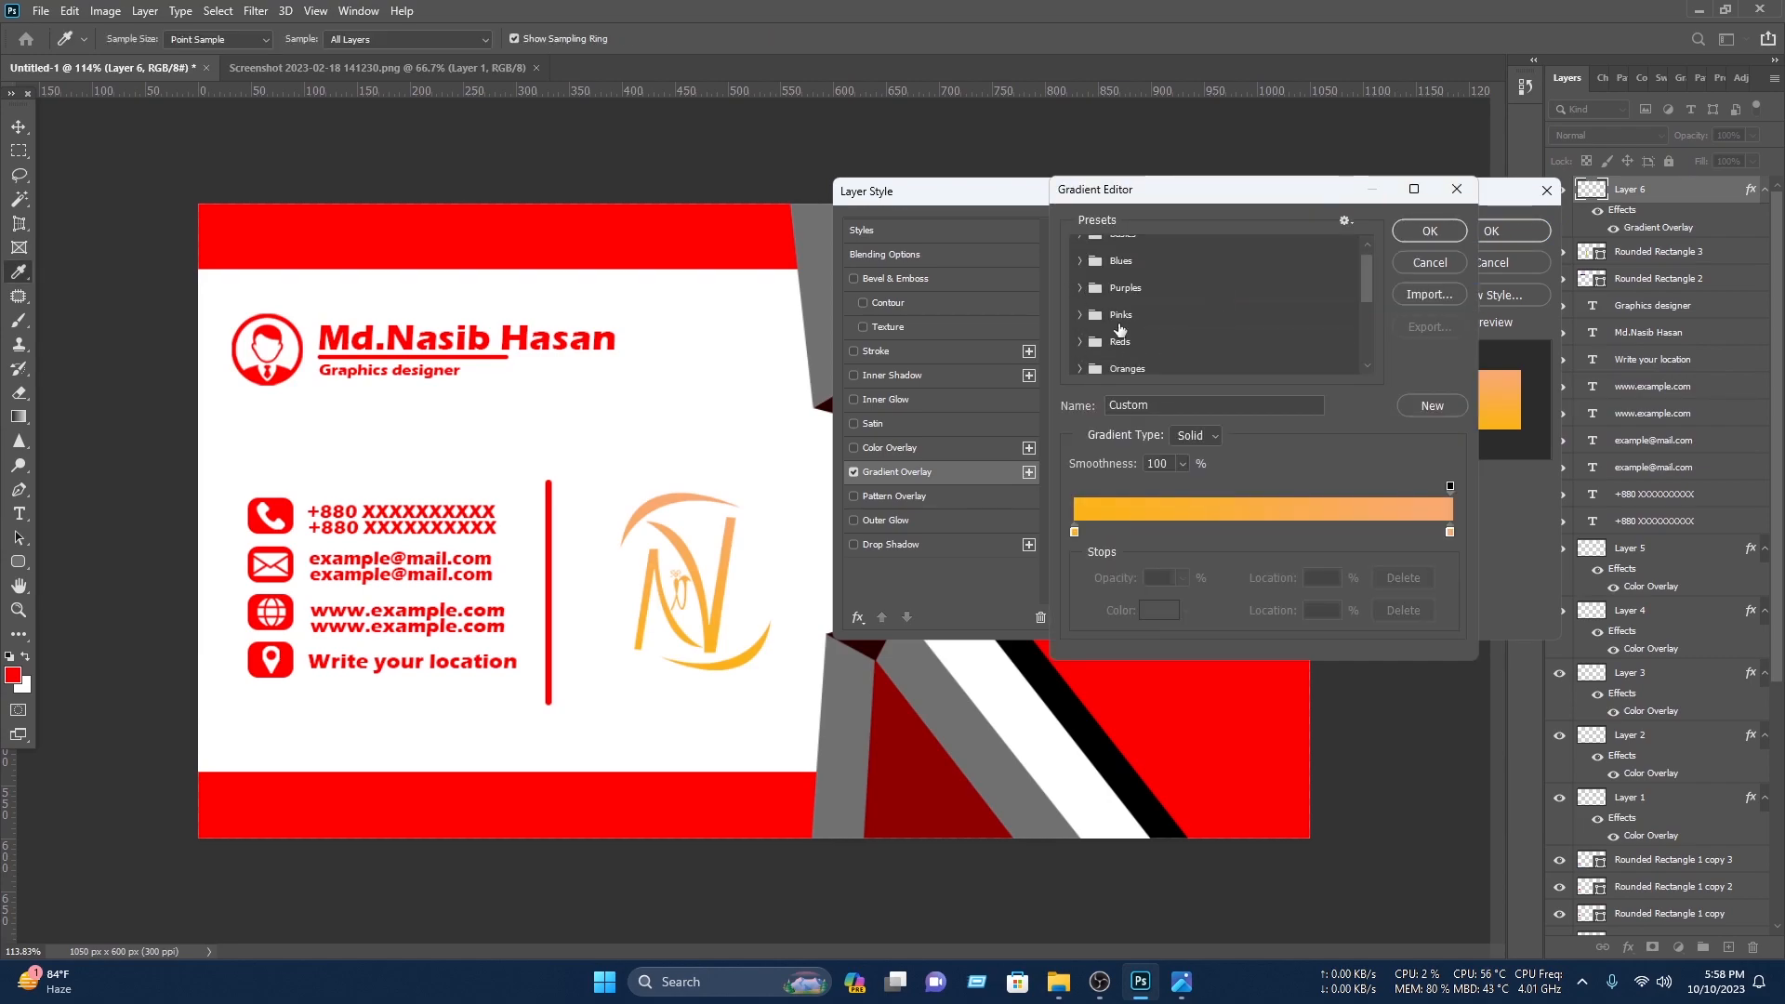
click(1079, 326)
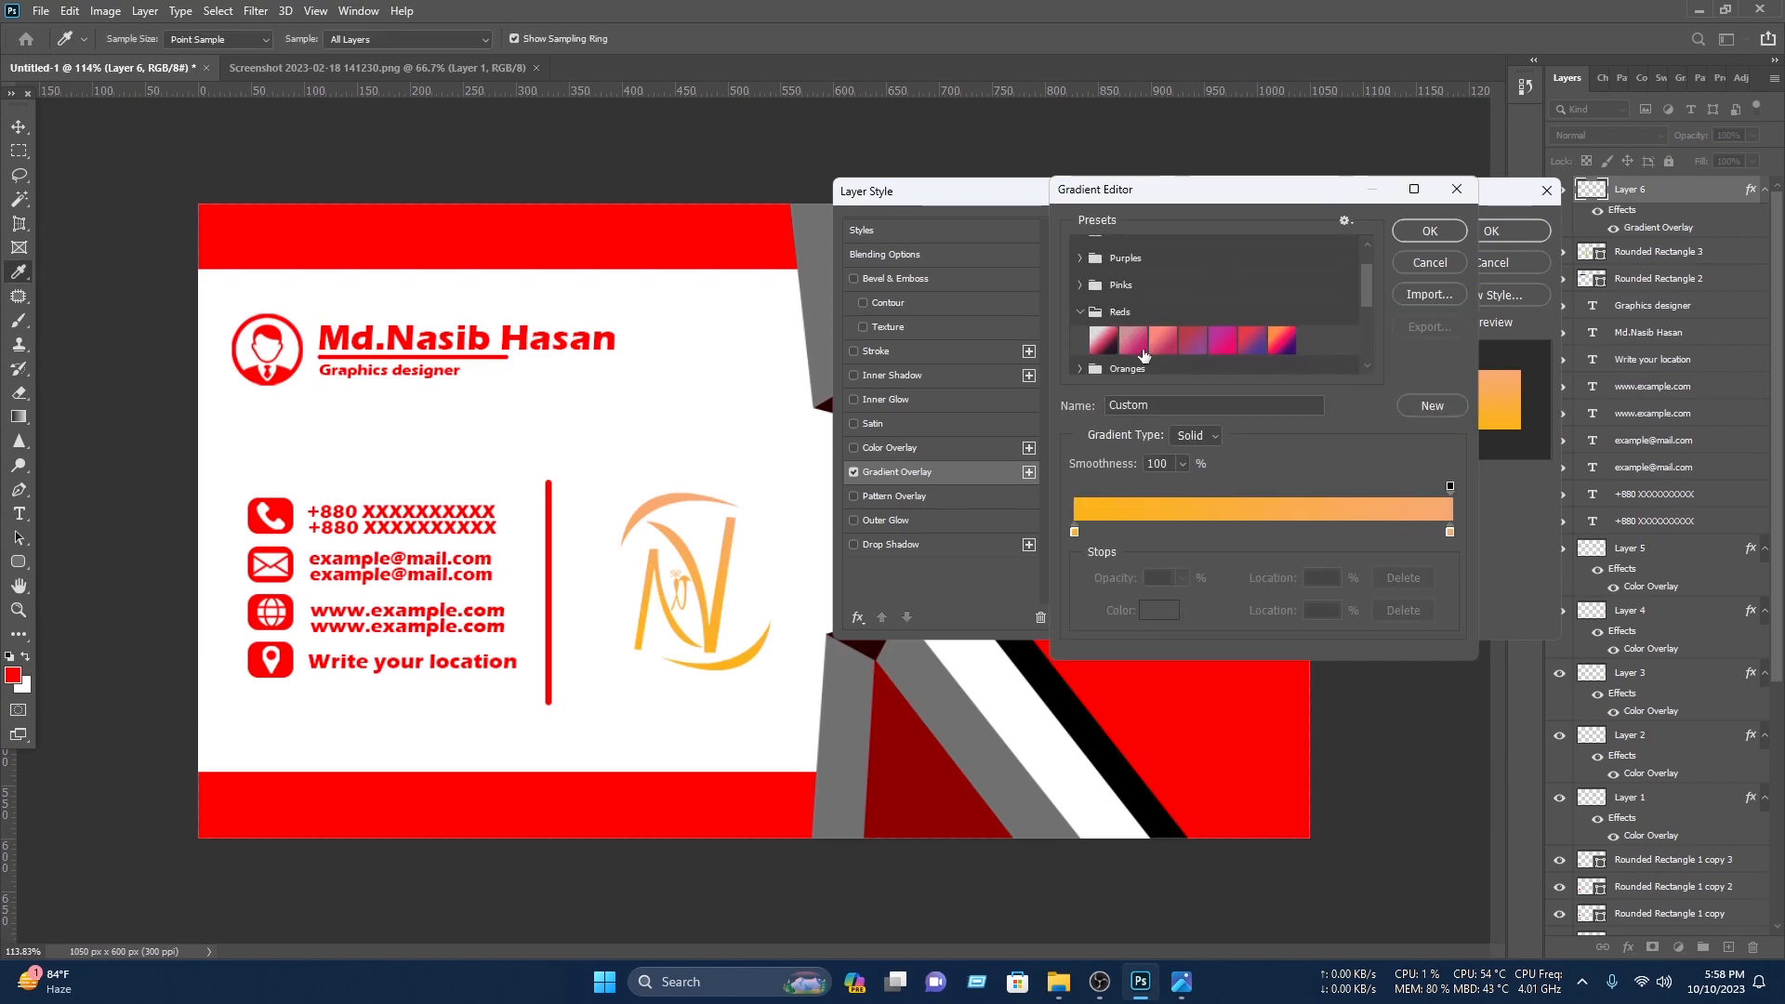
click(1133, 340)
- Set the left colour stop of the logo's gradient to pure red, ff0000
click(1074, 532)
click(1160, 610)
click(628, 261)
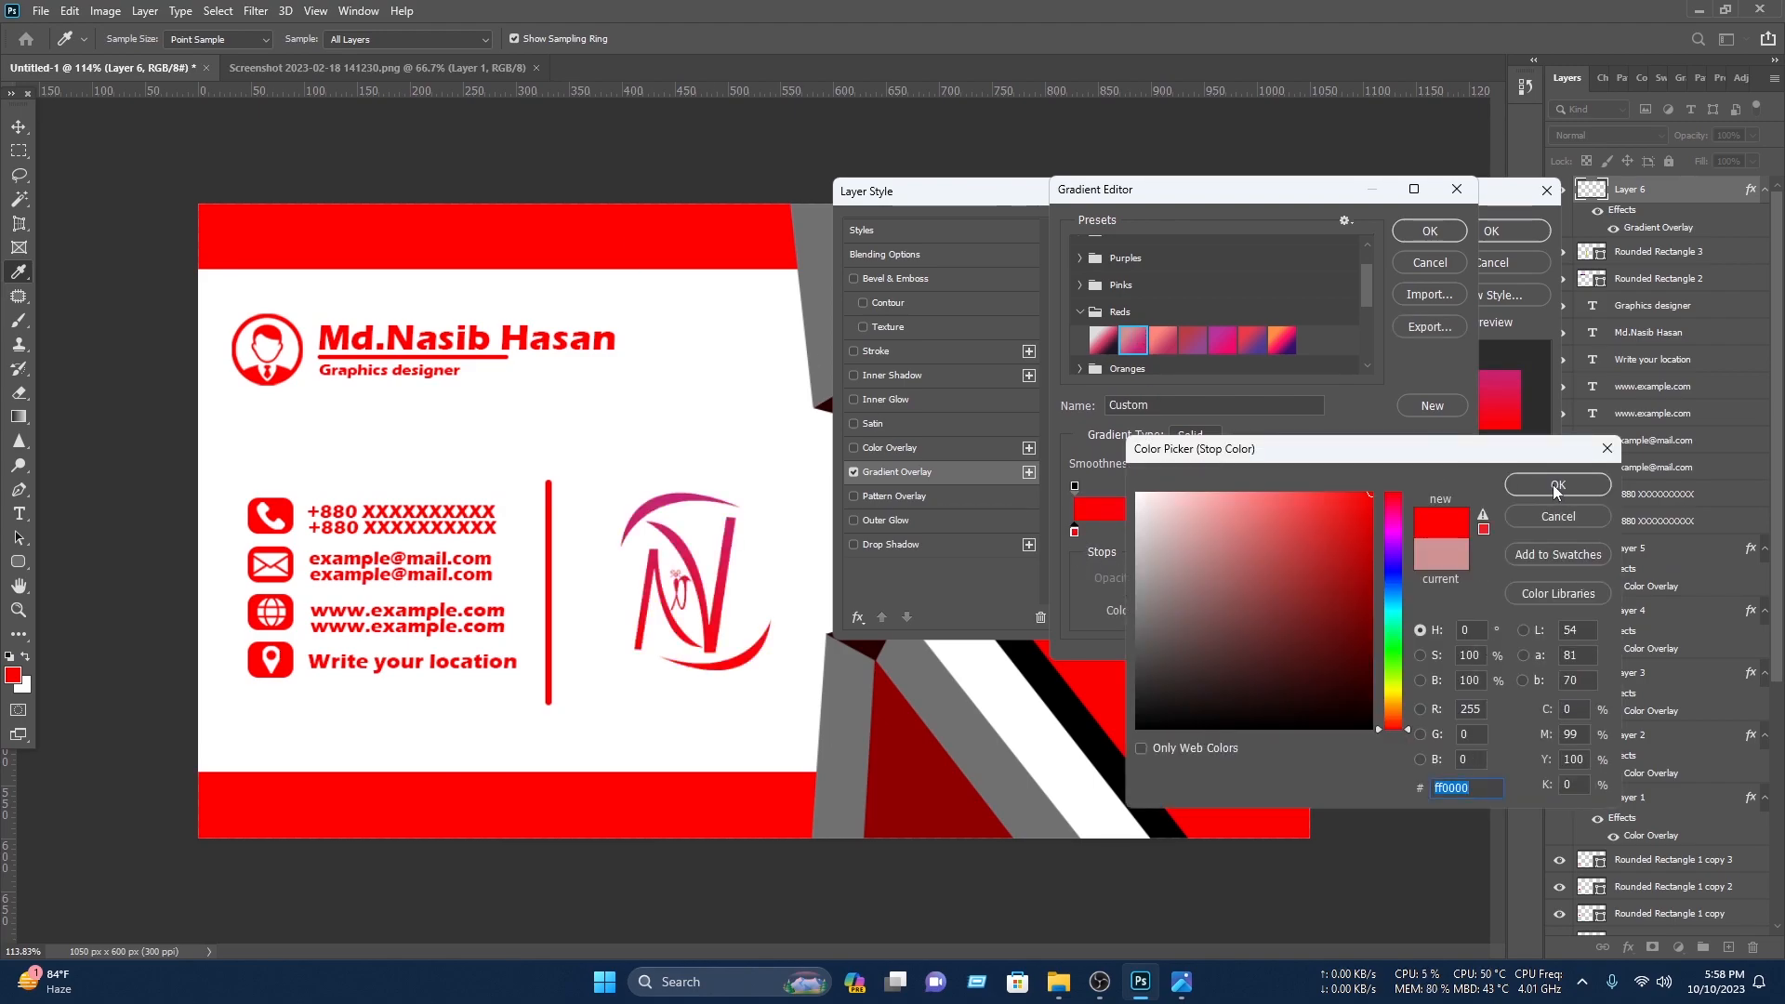
click(1555, 485)
- Set the right colour stop of the logo's gradient to dark red, 920000, and accept the gradient
click(1450, 532)
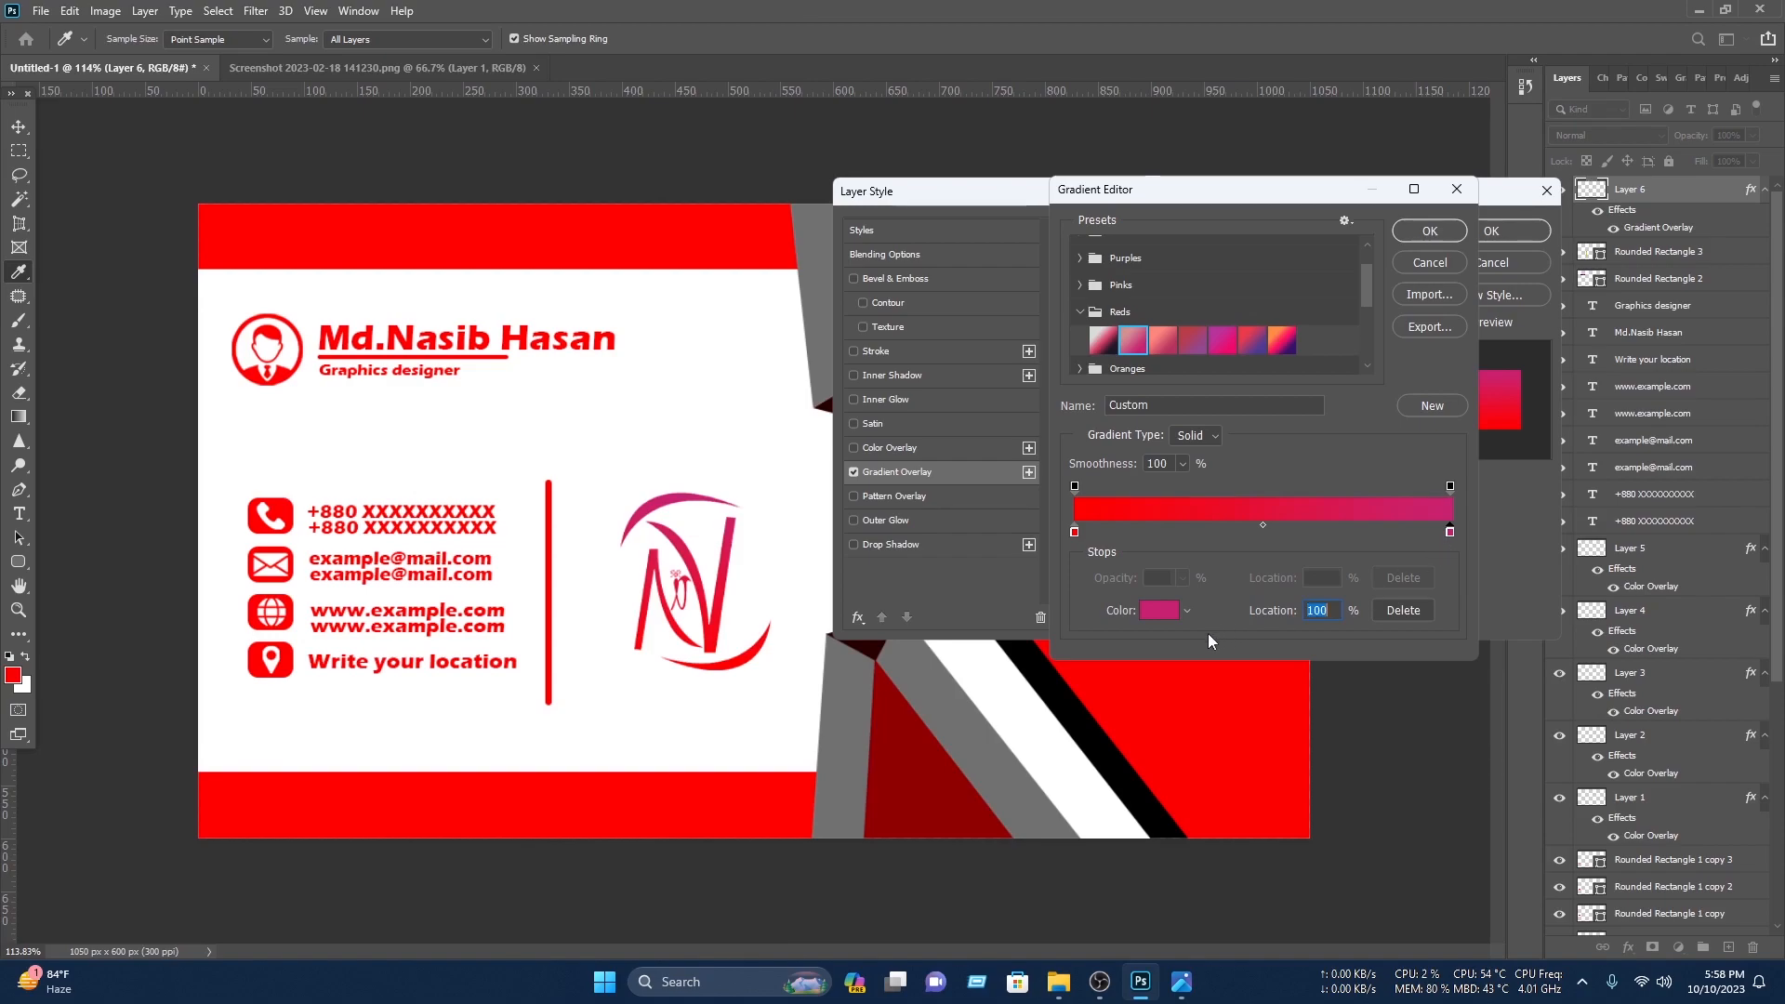
click(1159, 610)
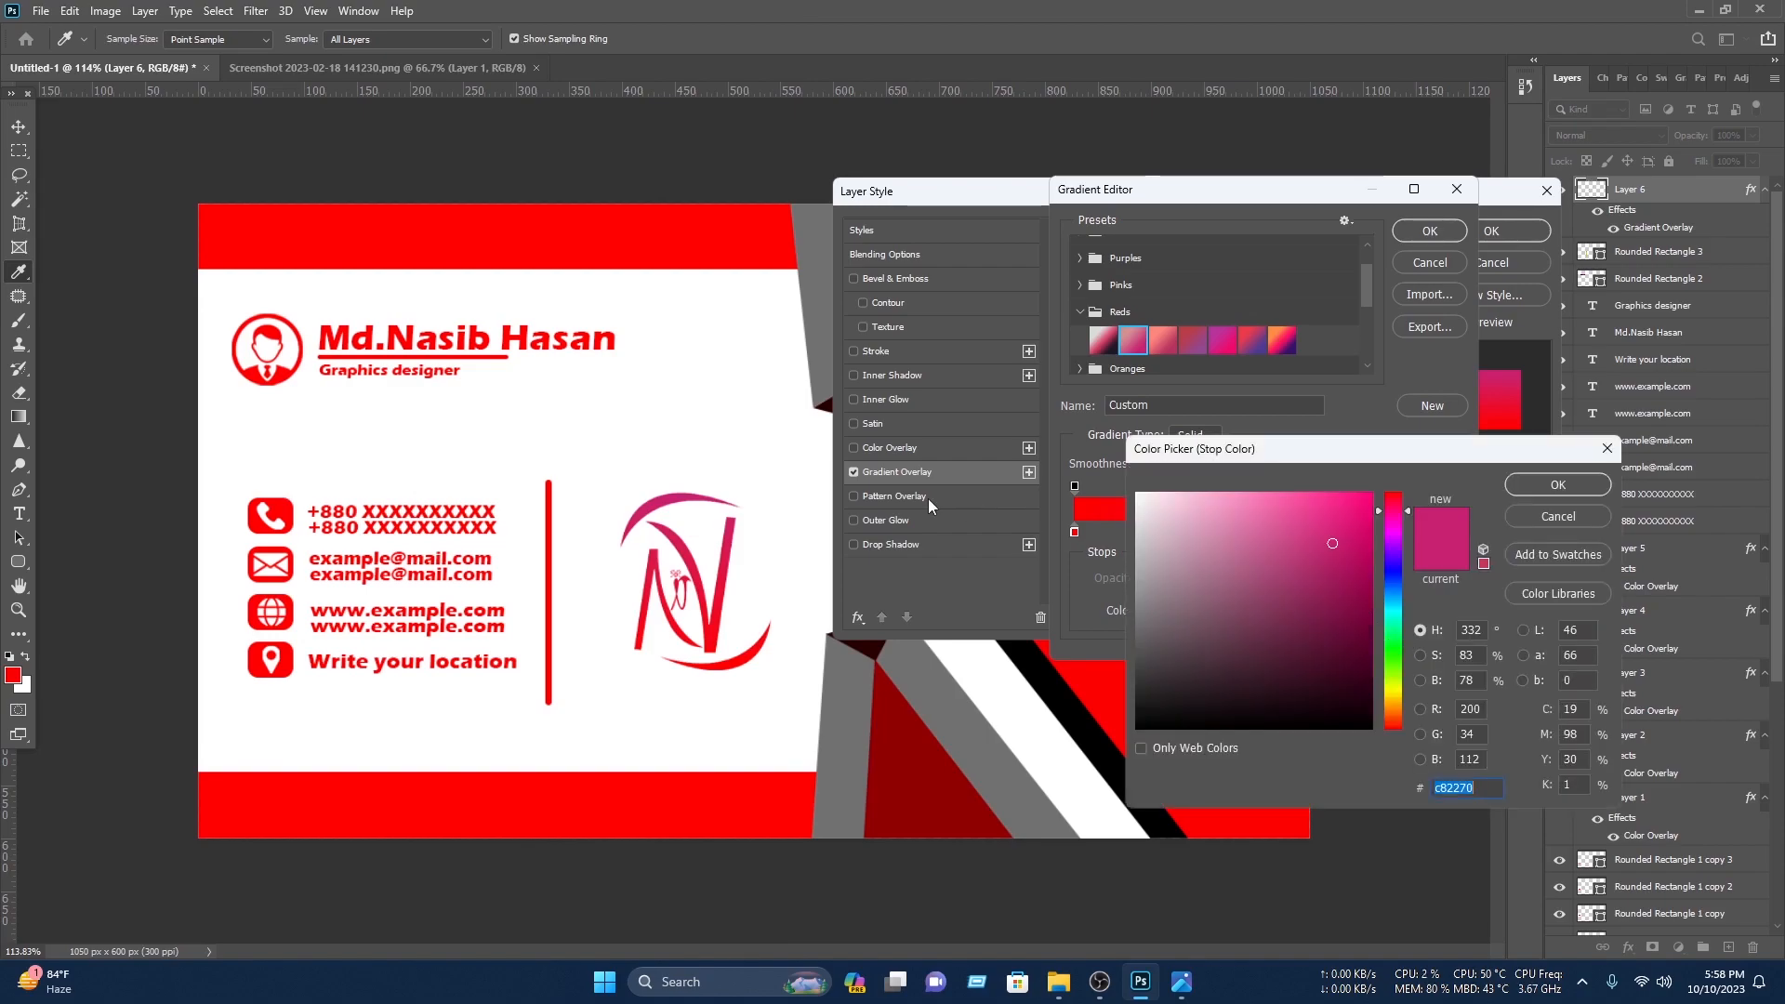
click(718, 222)
mouse_move(1376, 655)
mouse_down()
mouse_move(1390, 643)
mouse_move(1372, 594)
mouse_up()
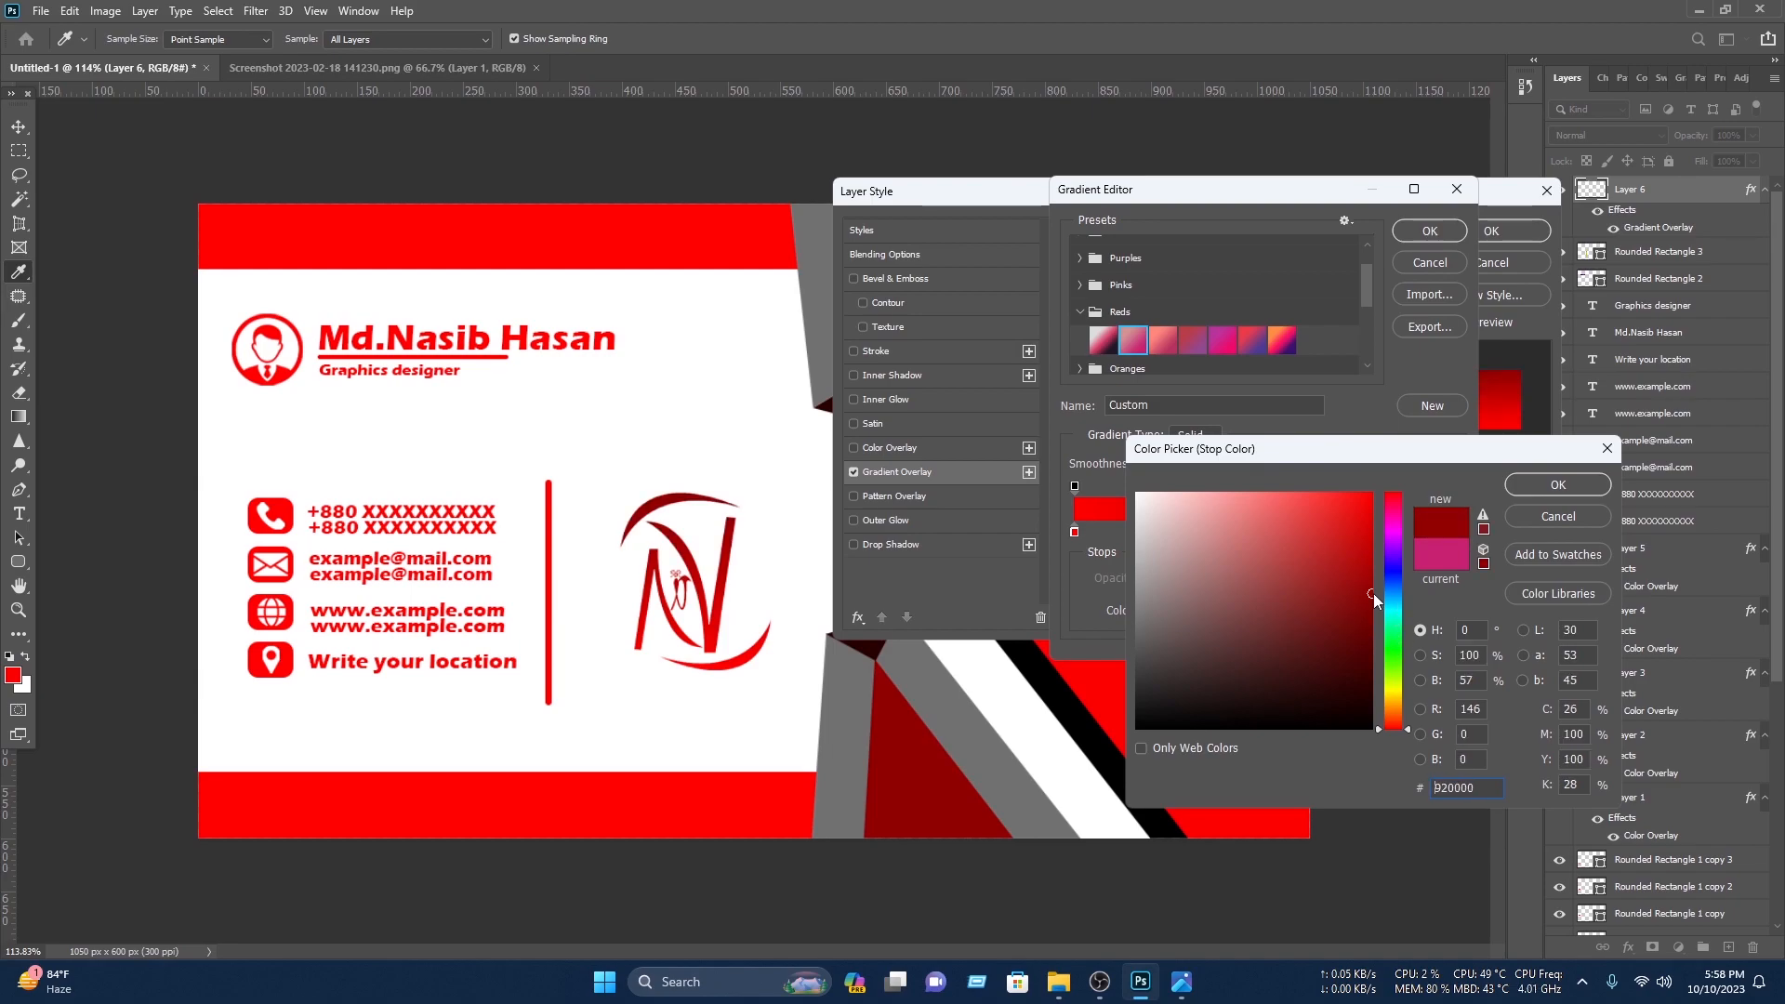
click(1571, 484)
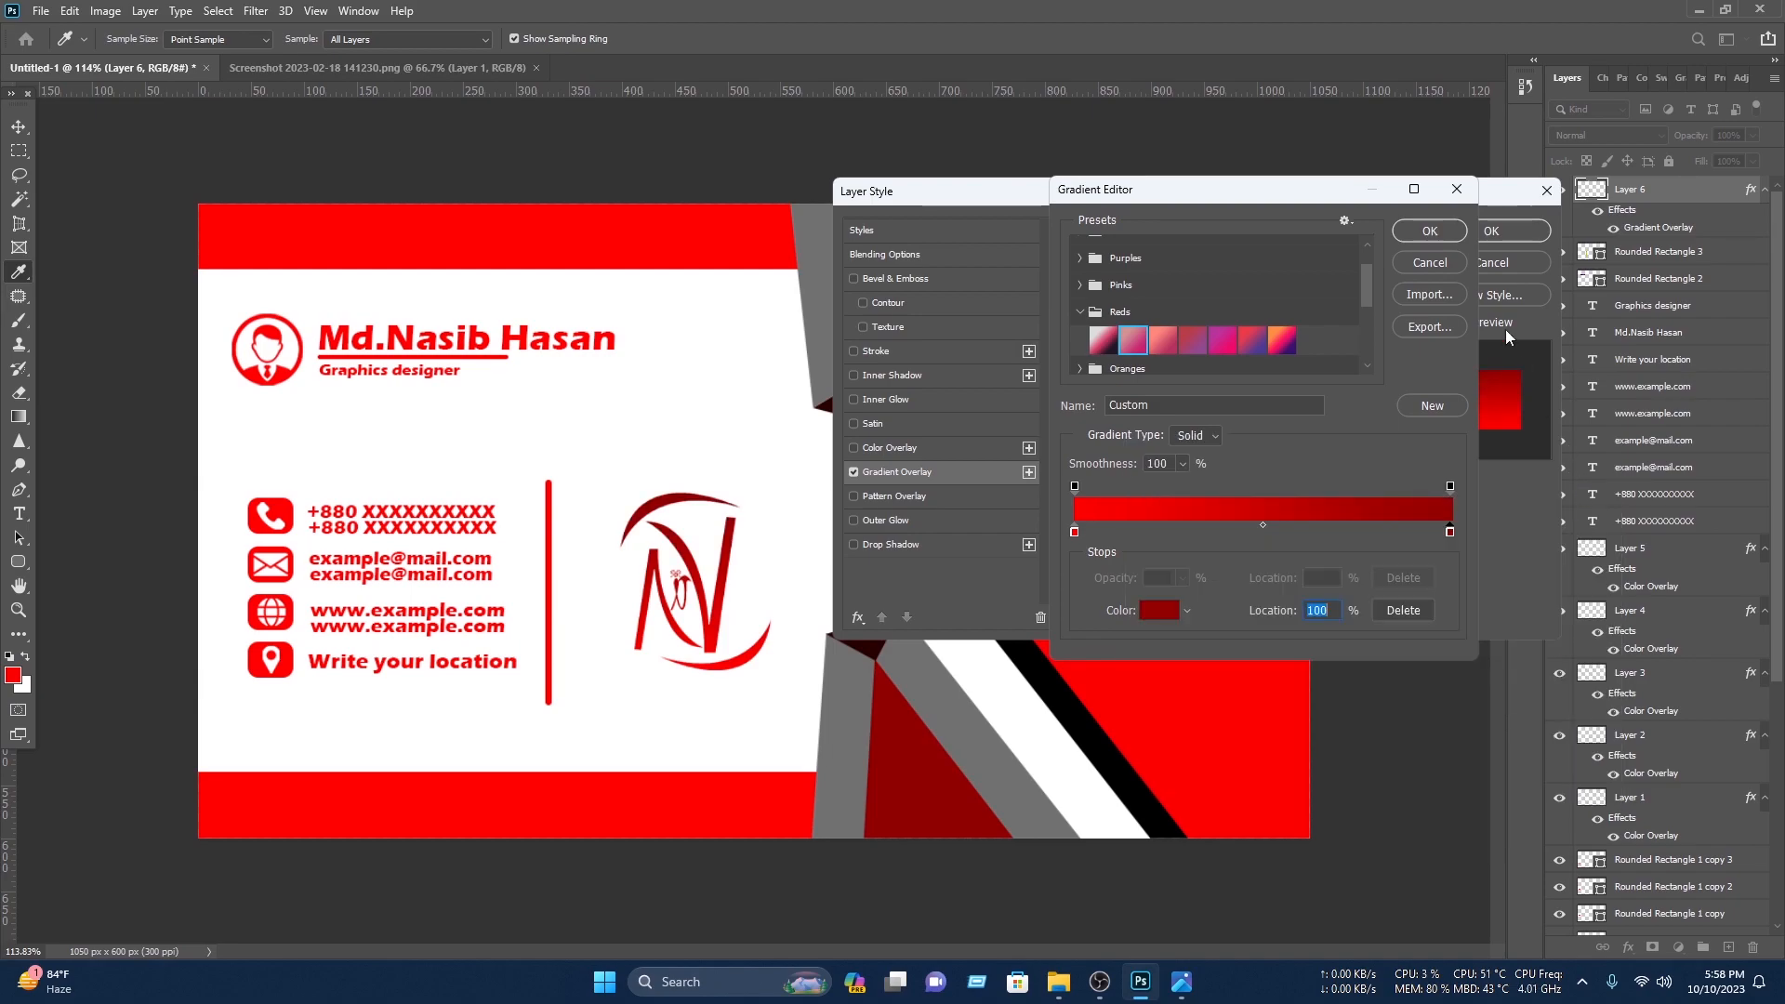
click(1436, 227)
- Add a Drop Shadow effect to the logo, adjust its settings and apply the layer style
click(901, 544)
drag(1173, 290, 1236, 290)
drag(1236, 351, 1171, 350)
click(1492, 233)
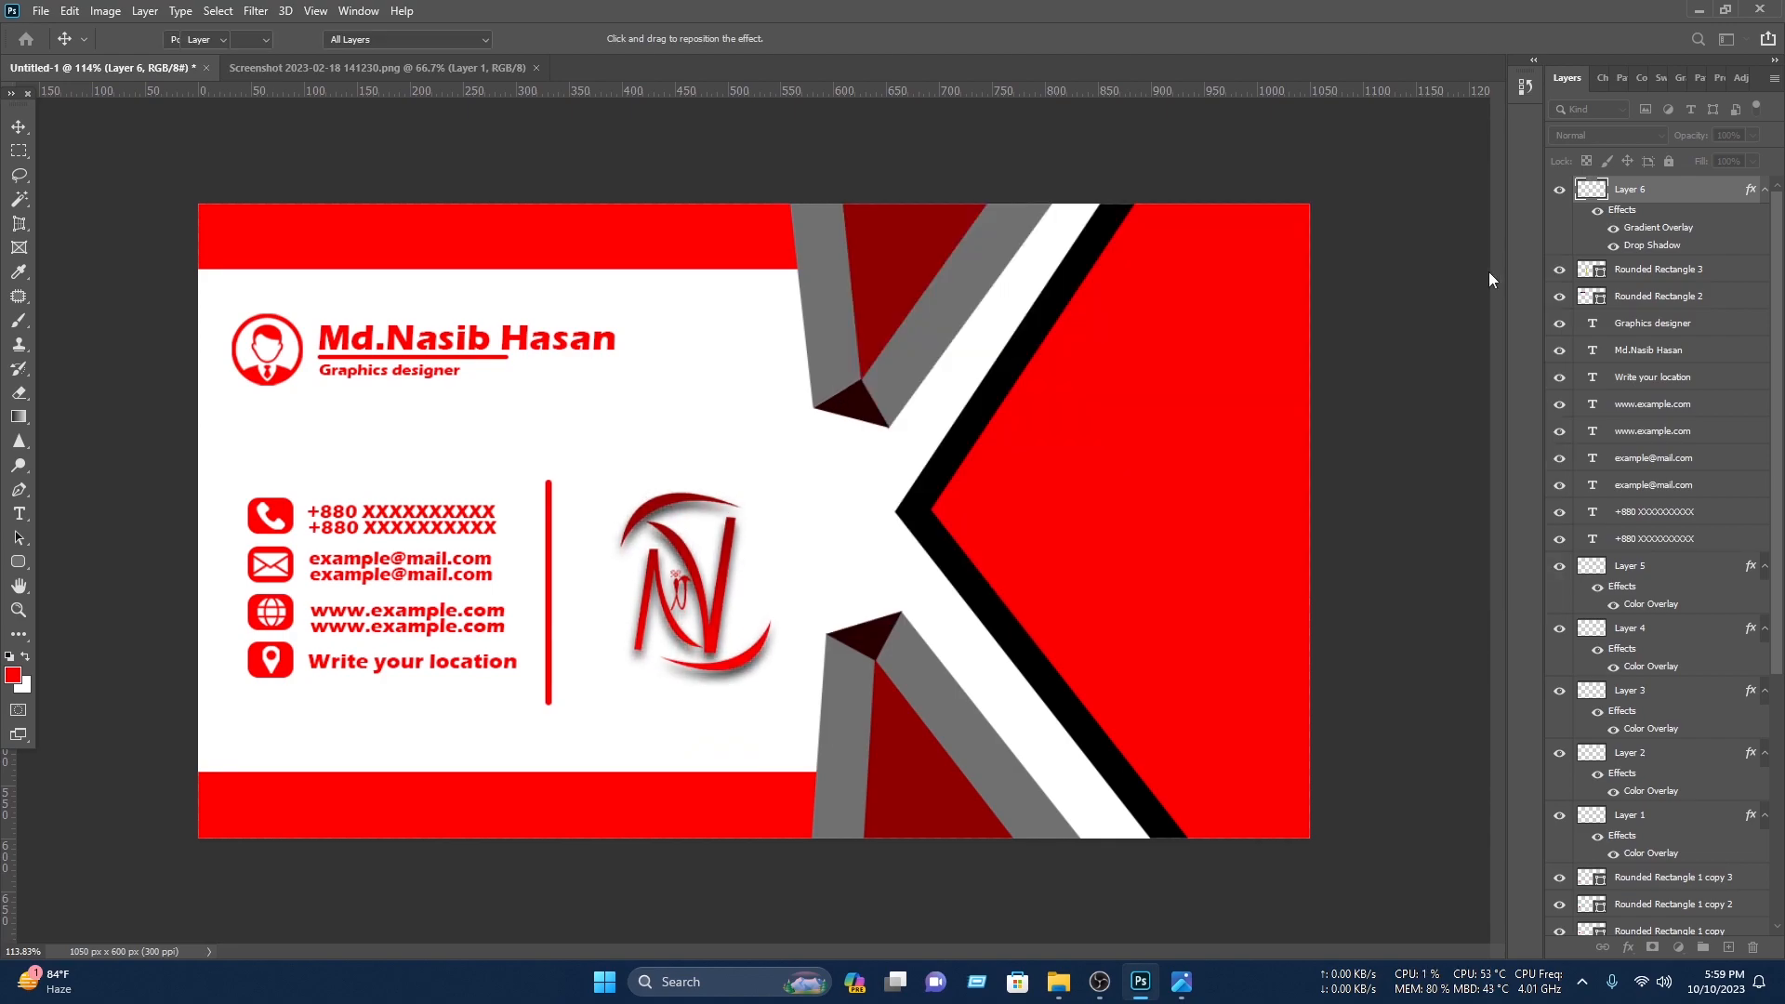
- Duplicate the name, underline and job title to below the logo and change the copied name to "Nasib IT"
drag(510, 427, 644, 737)
double_click(729, 733)
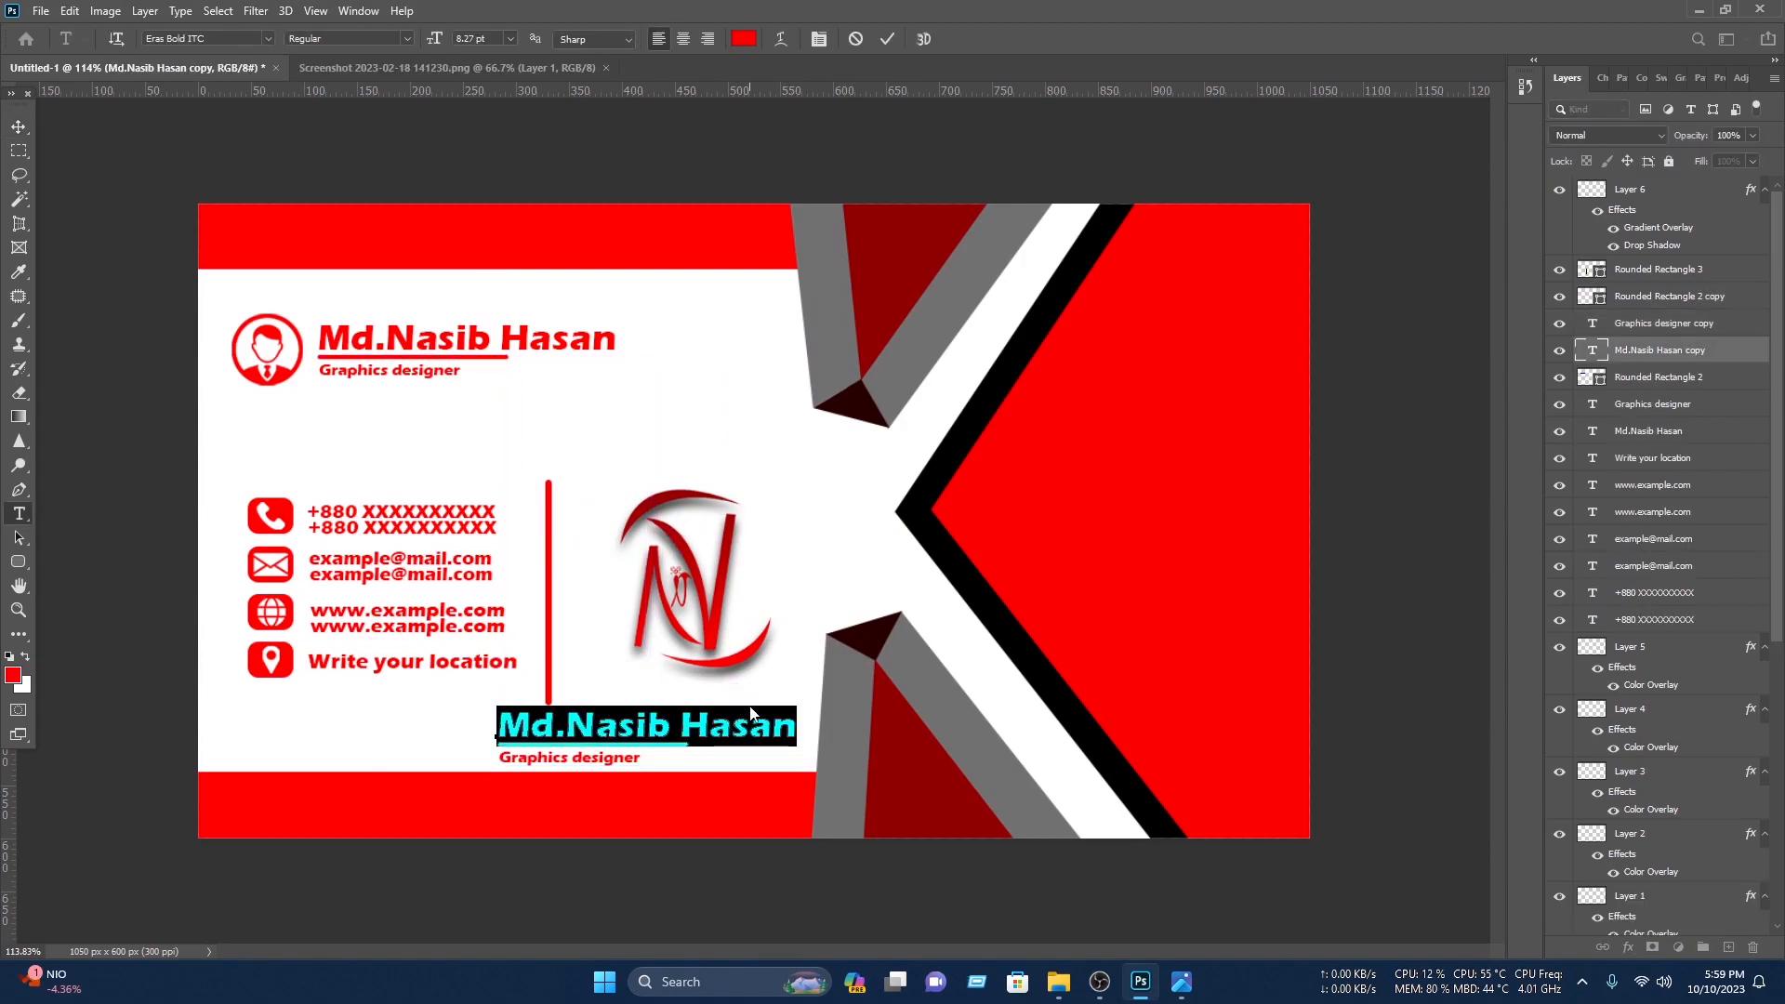
text(Nasib IT)
click(887, 38)
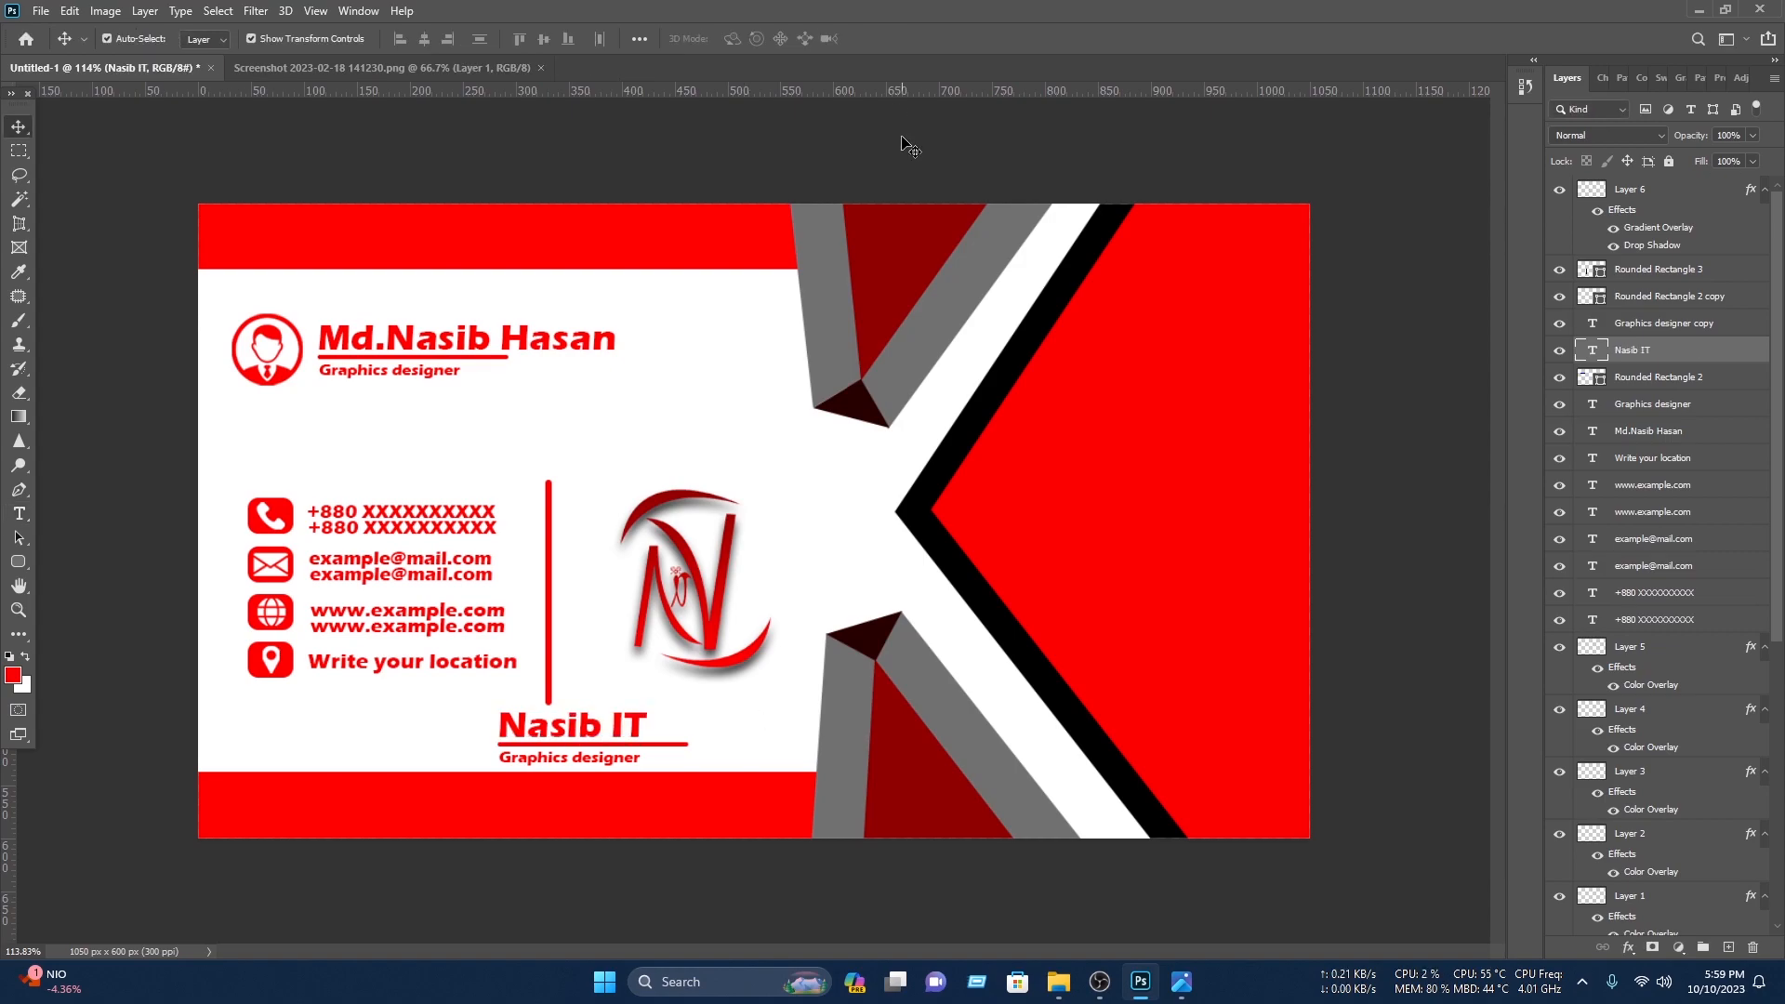
- Replace the copied job title under "Nasib IT" with "An IT based company"
click(639, 764)
double_click(637, 760)
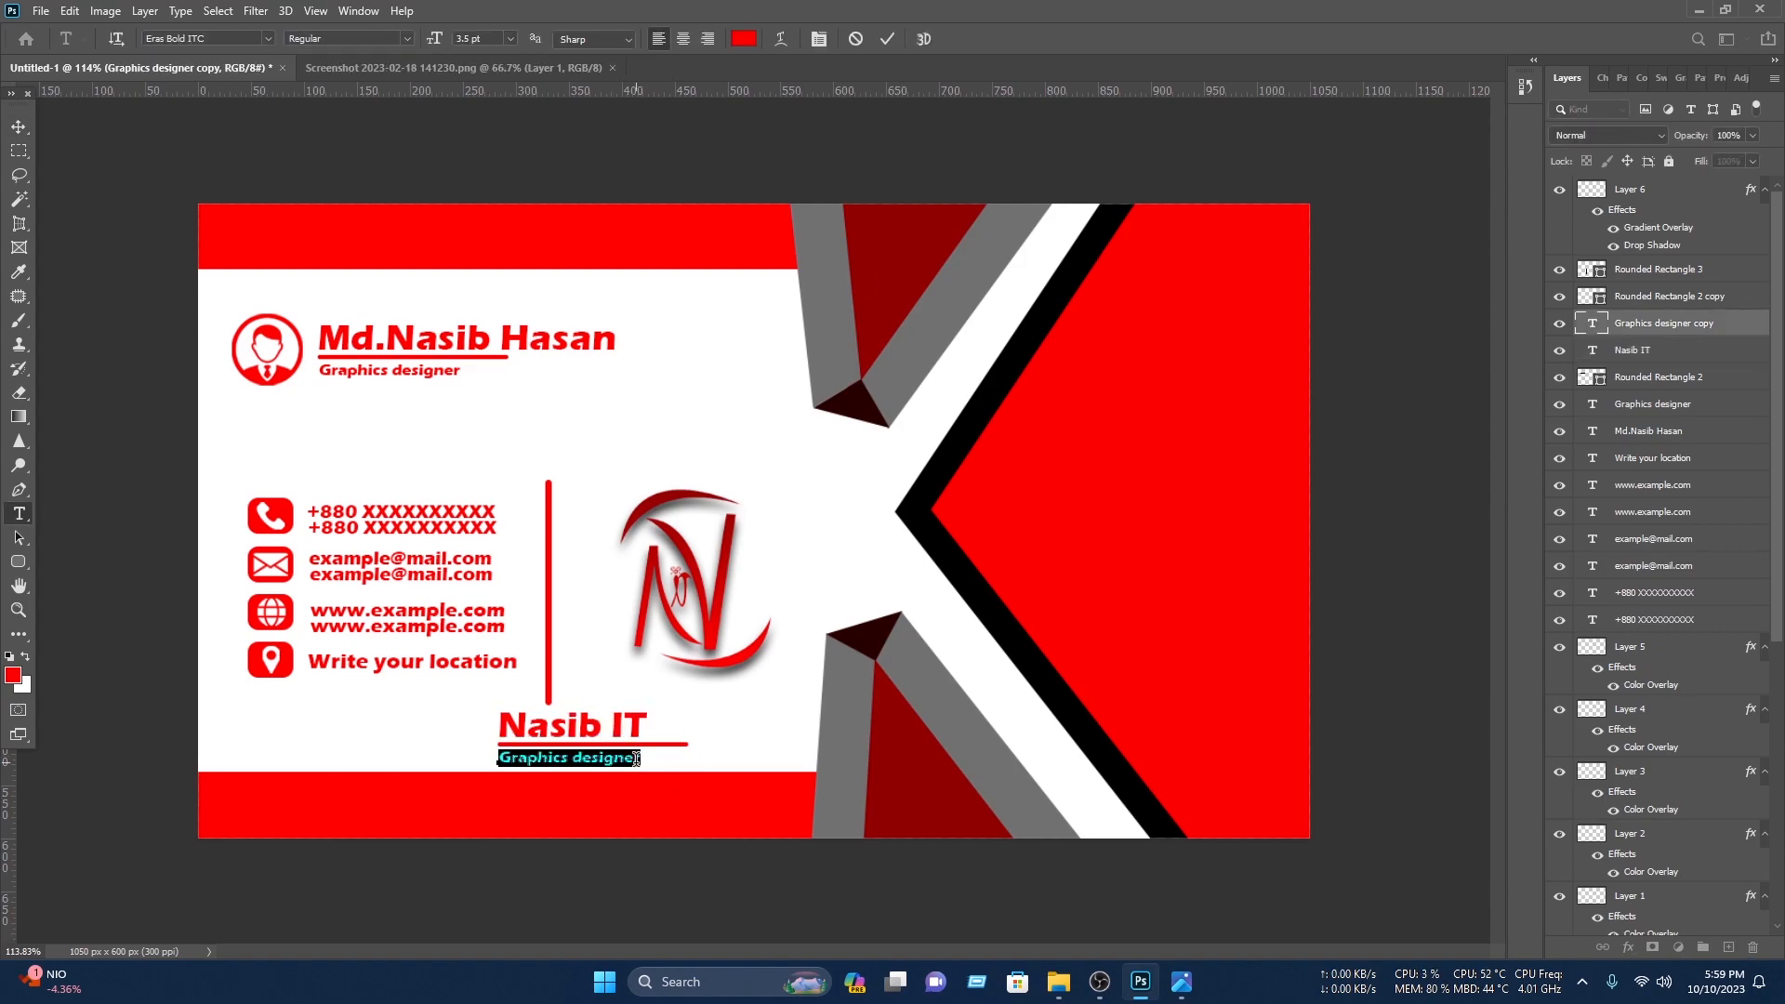
text(AN)
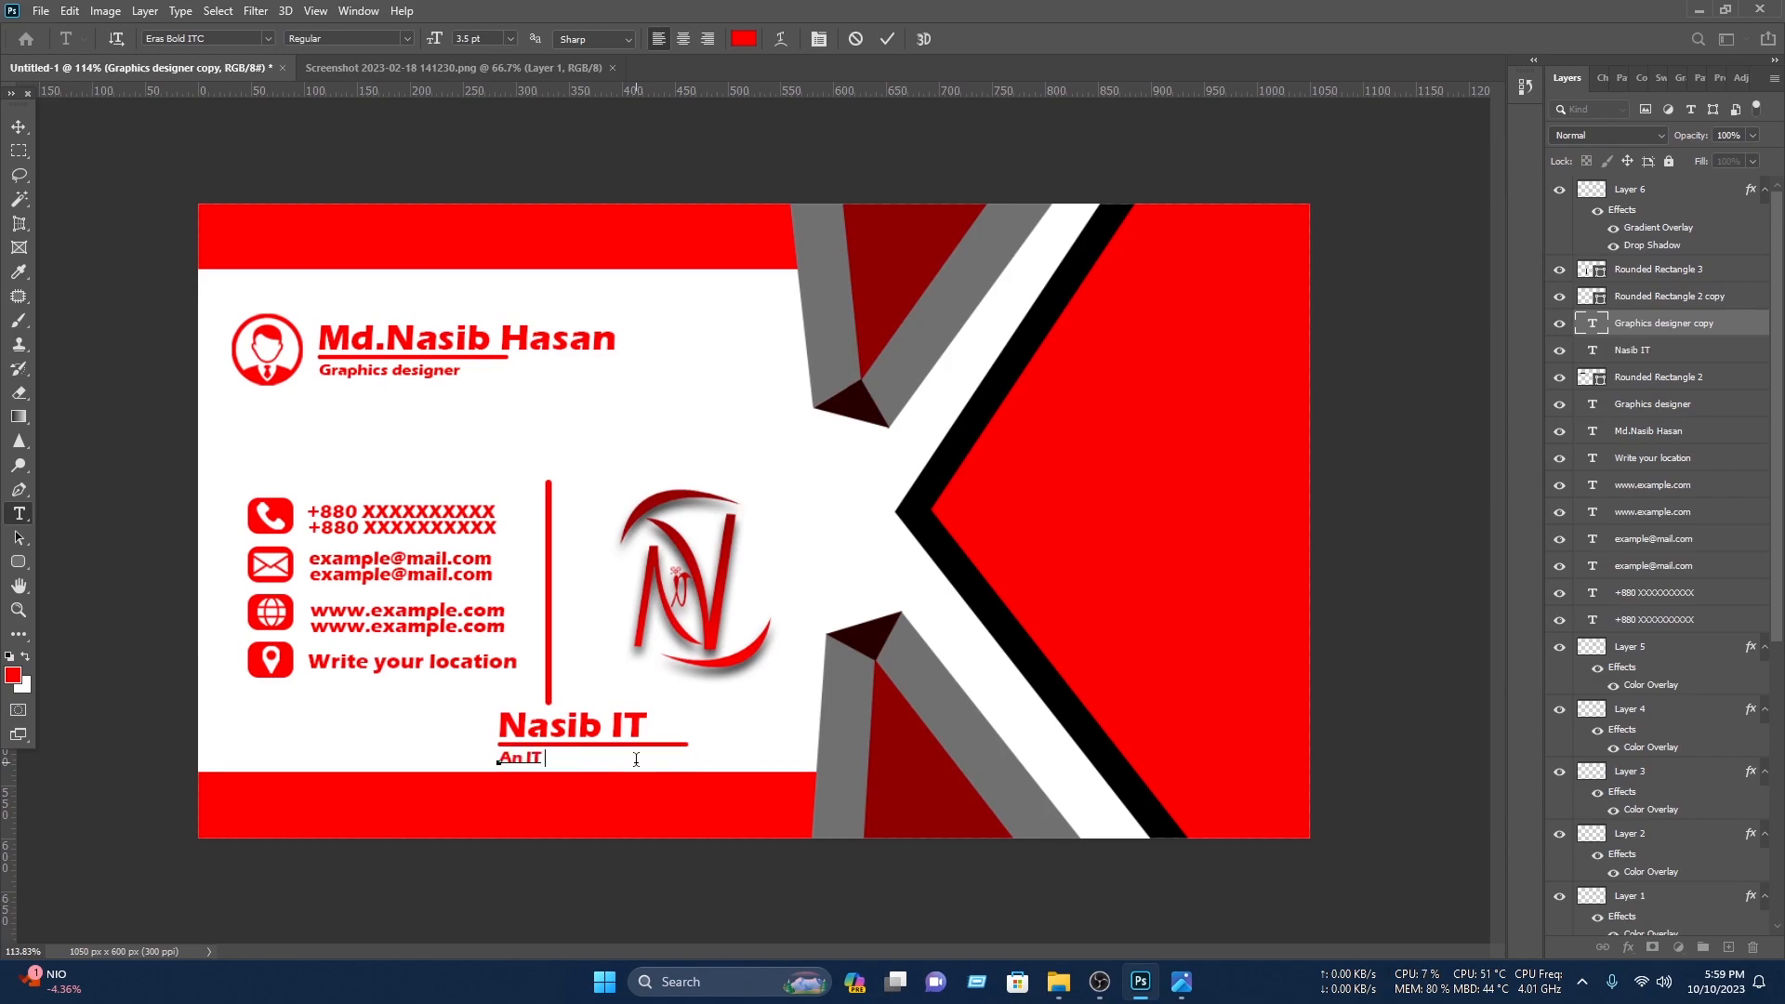
key(ctrl+Return)
- Move the logo closer to the vertical divider and place the company name, underline and tagline to its right
drag(710, 609, 681, 612)
click(688, 818)
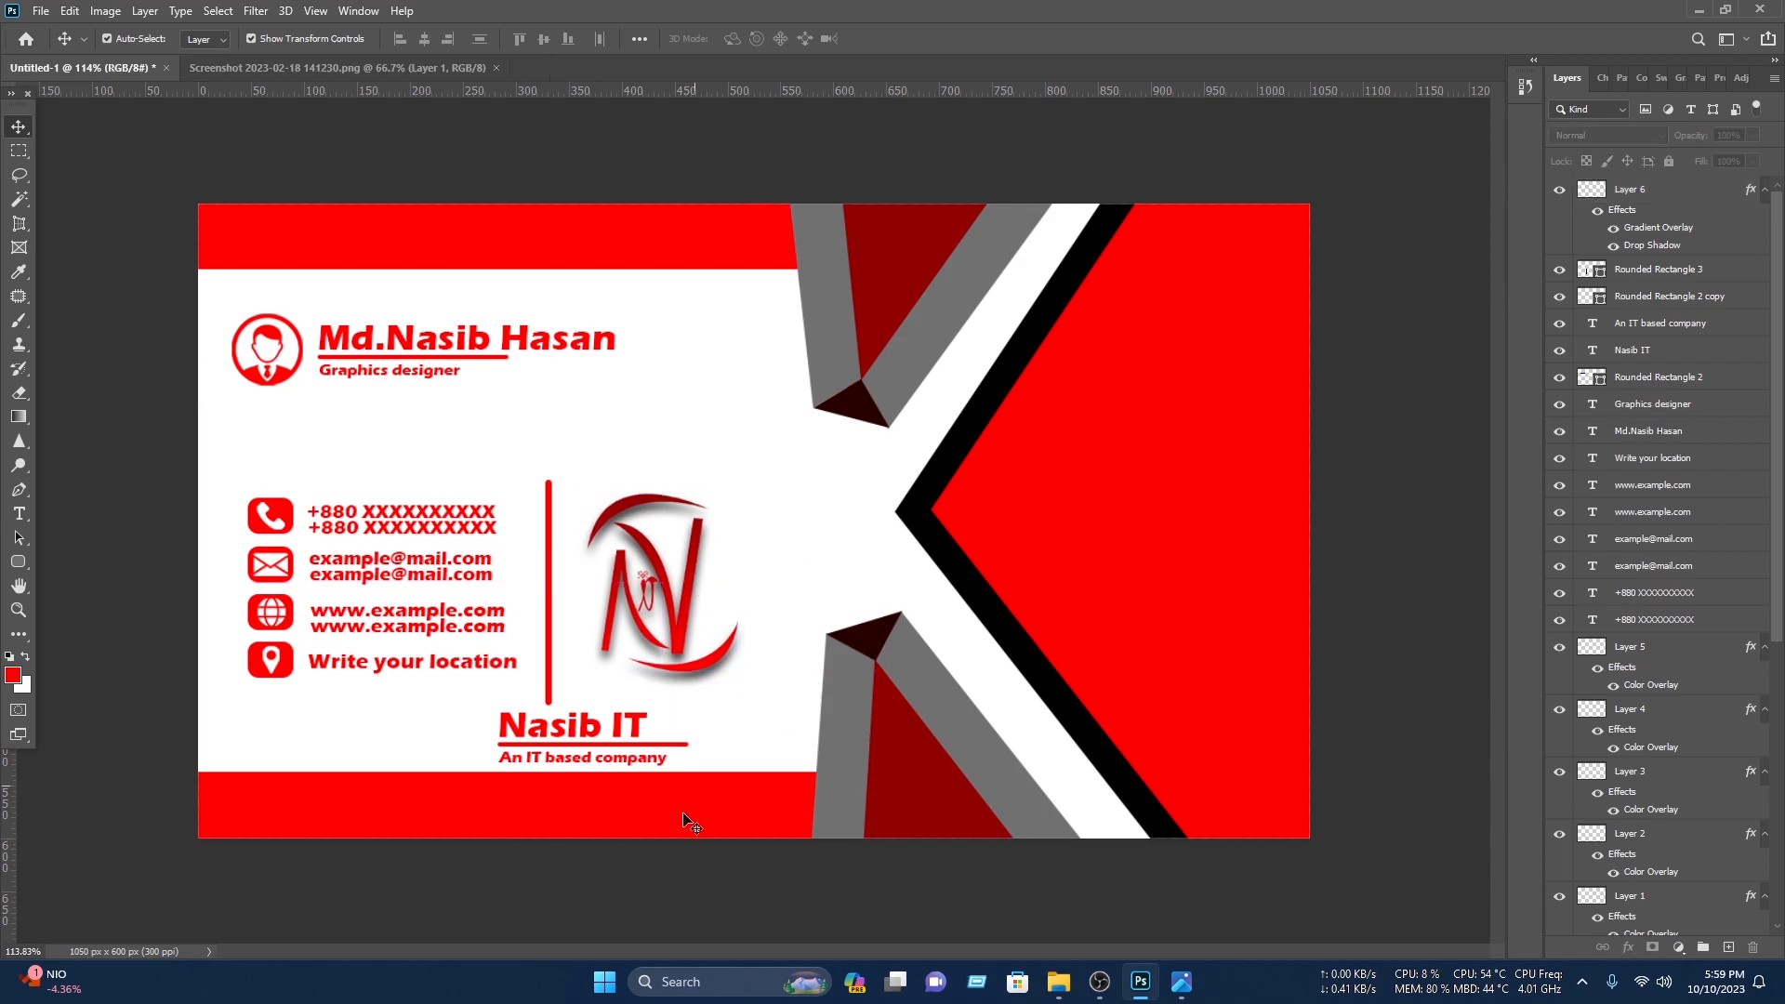
drag(686, 764, 855, 572)
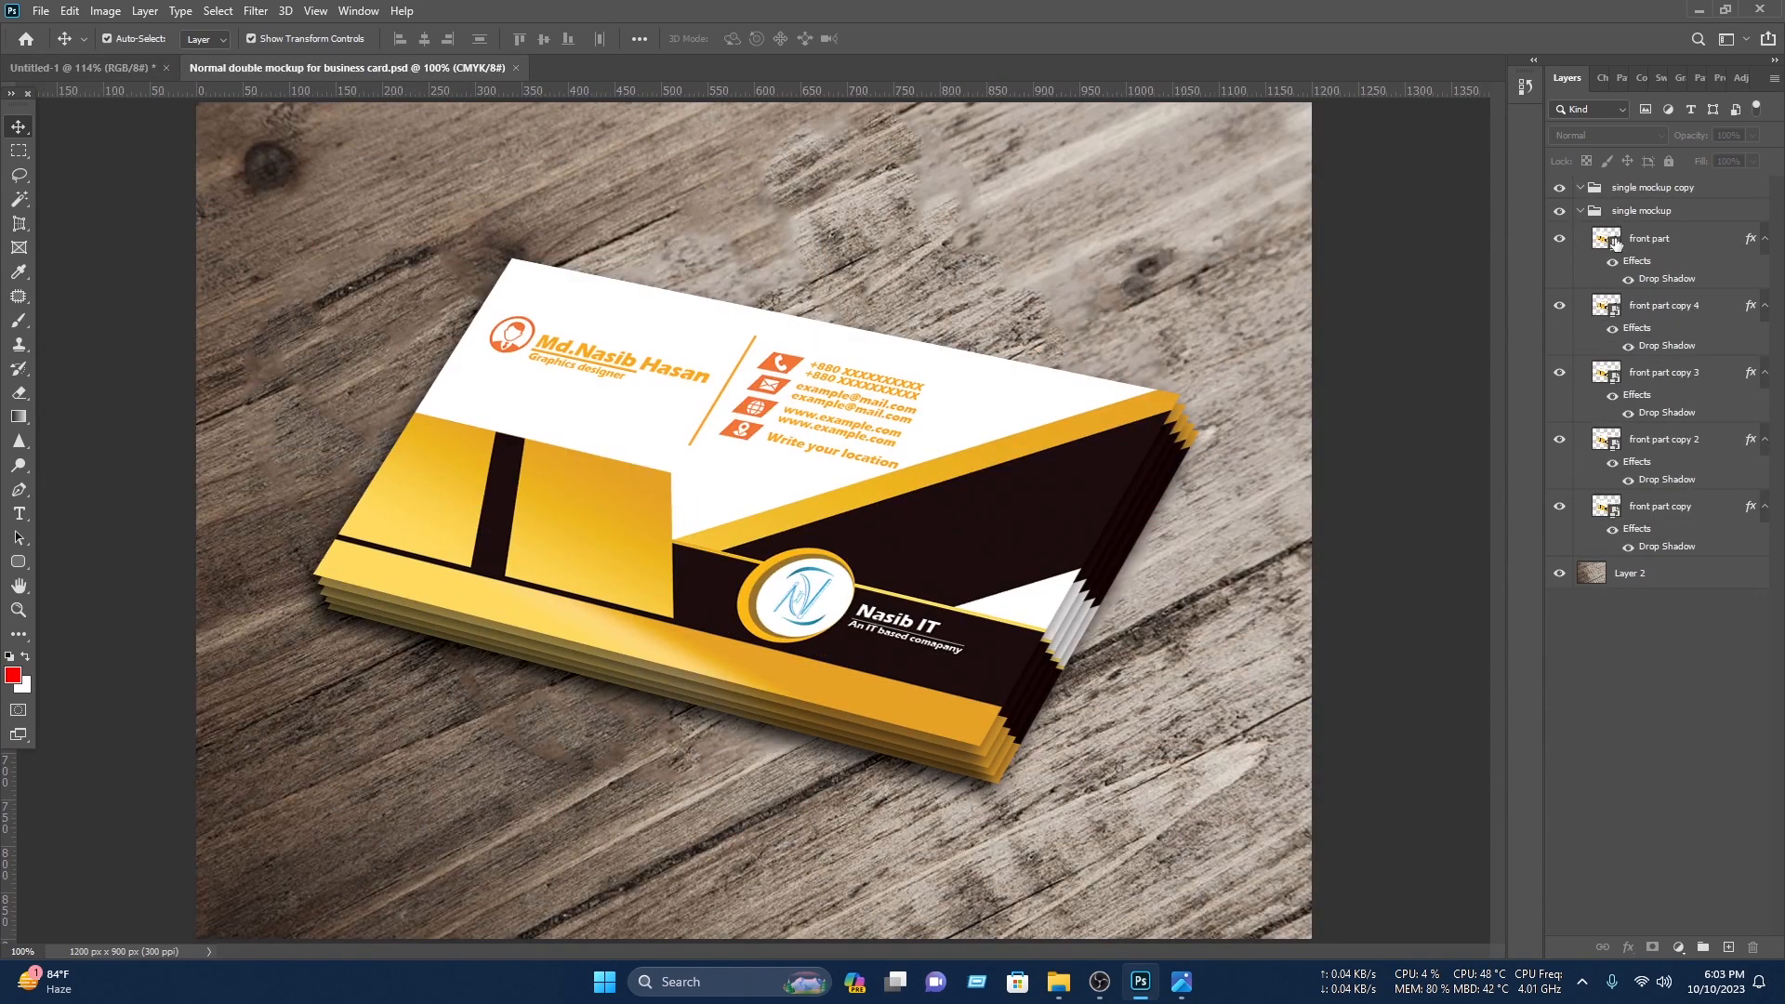
- Open the "front part" smart object of the business card mockup and delete all its existing yellow card artwork
double_click(1613, 249)
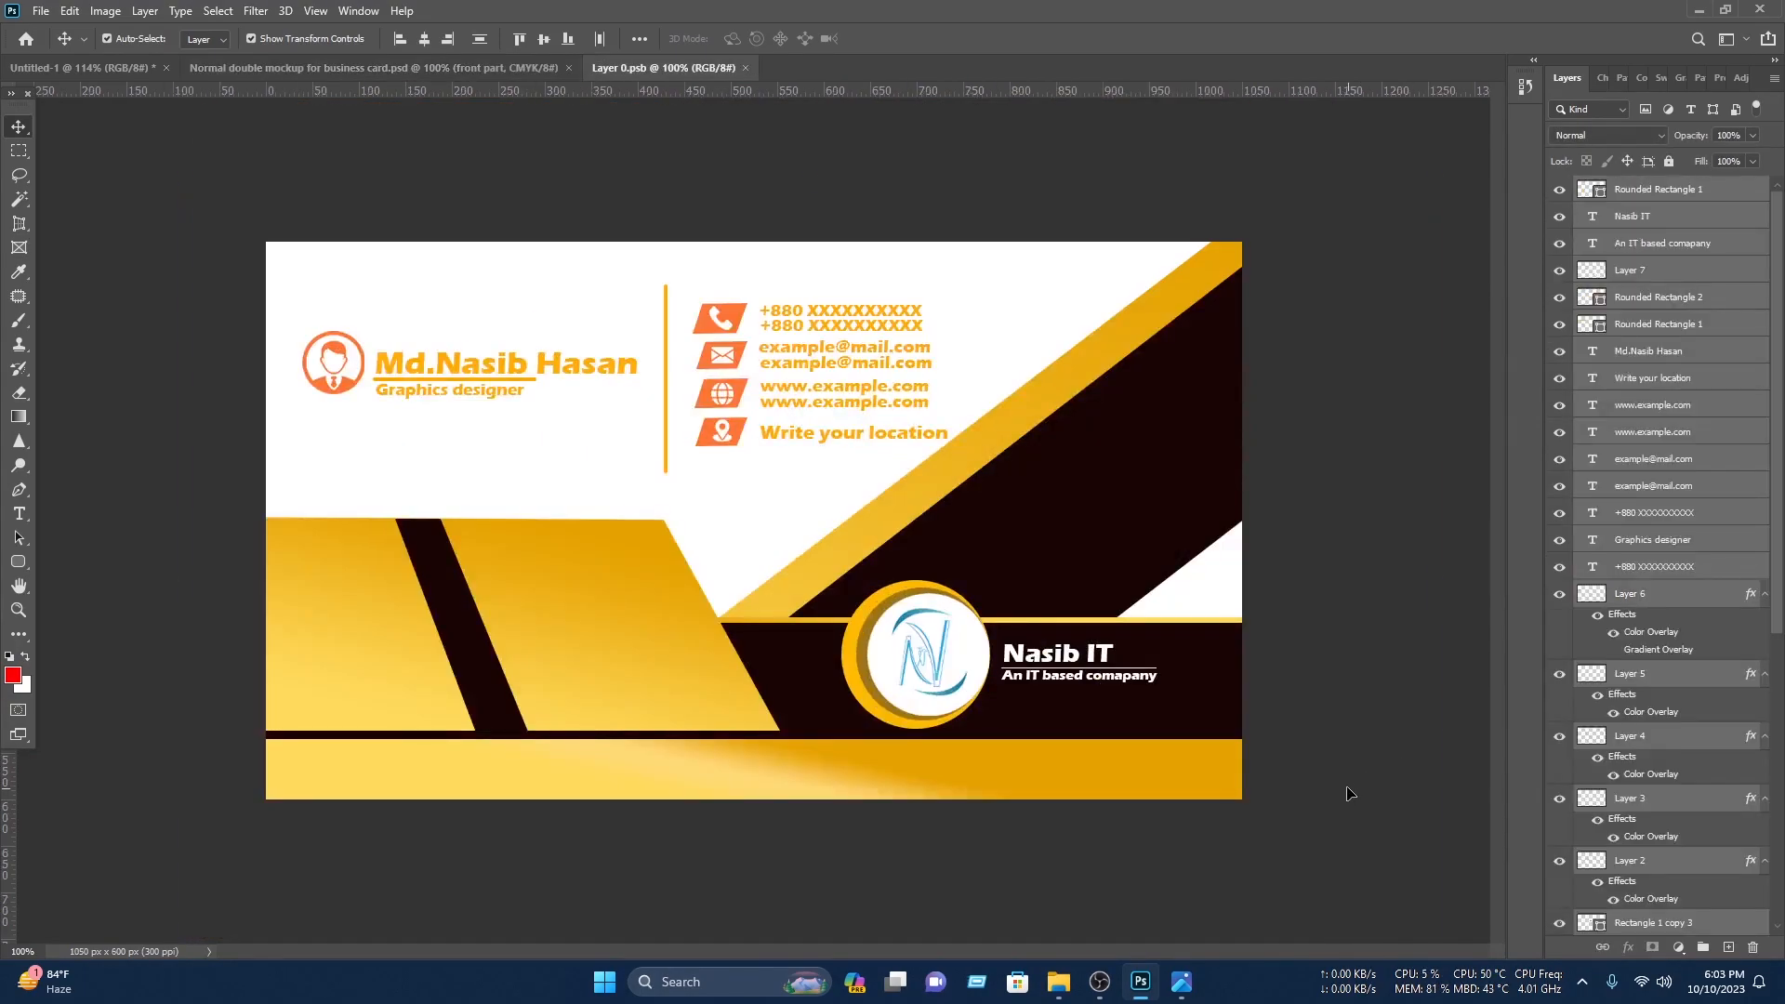
drag(1363, 857, 56, 281)
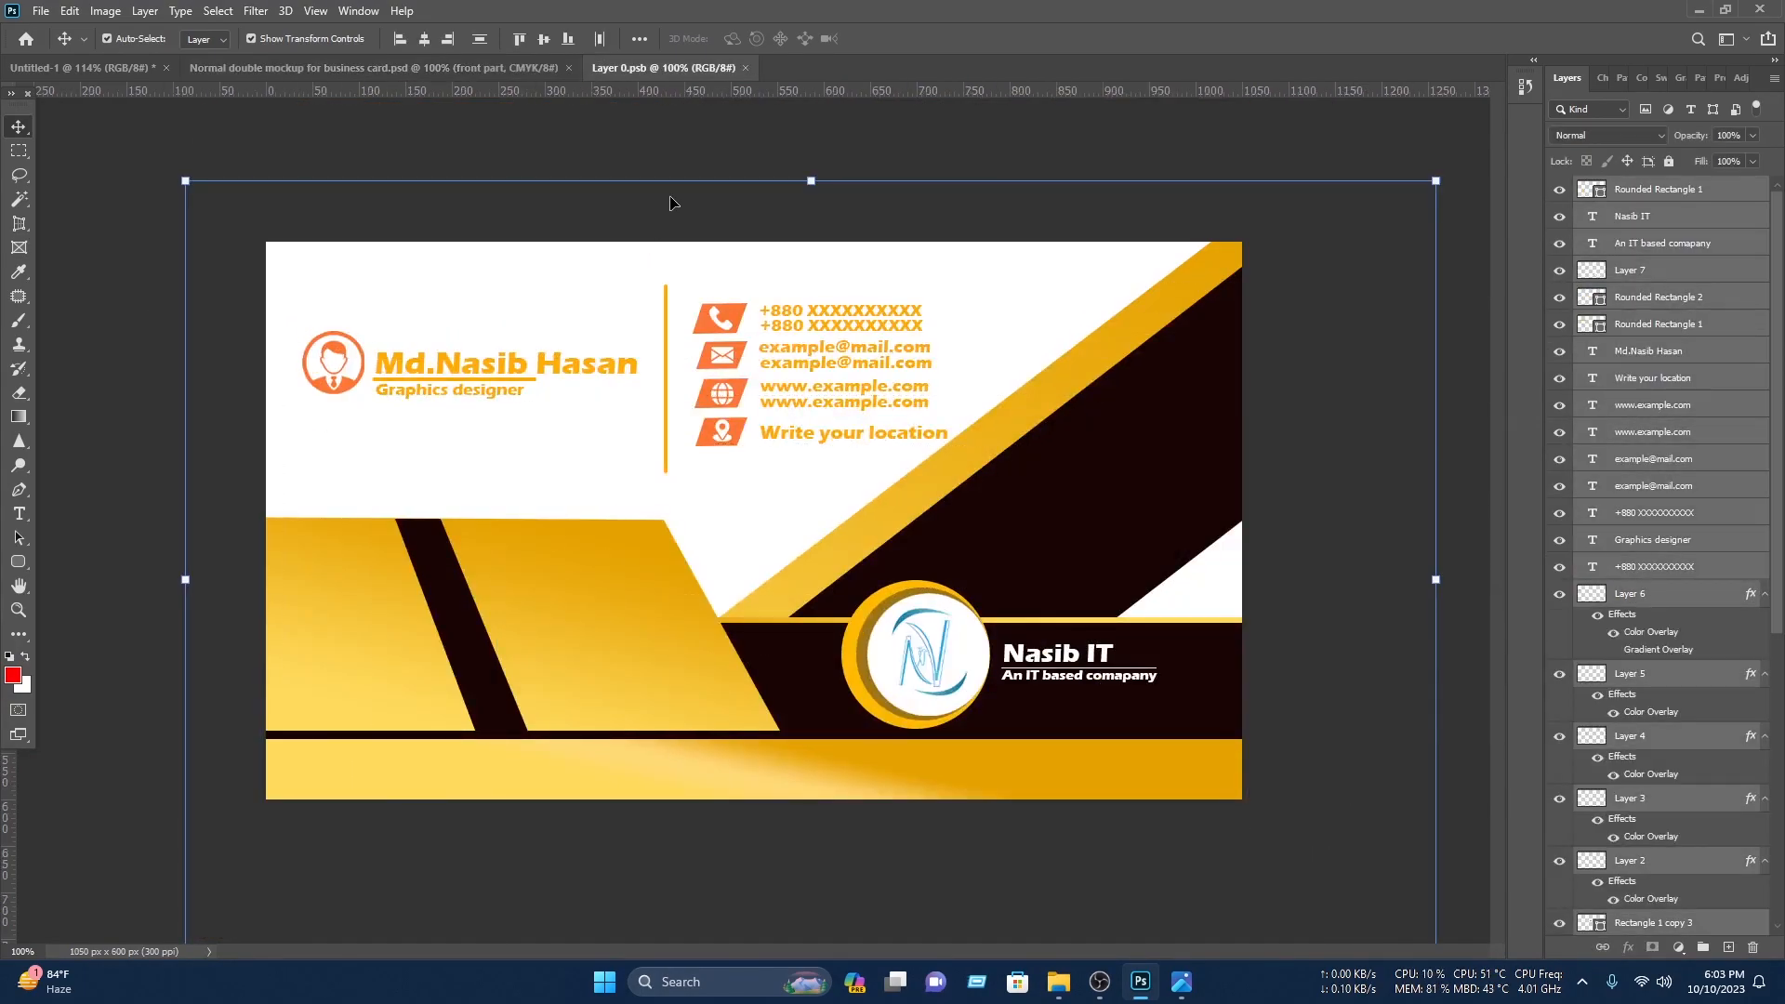
key(Delete)
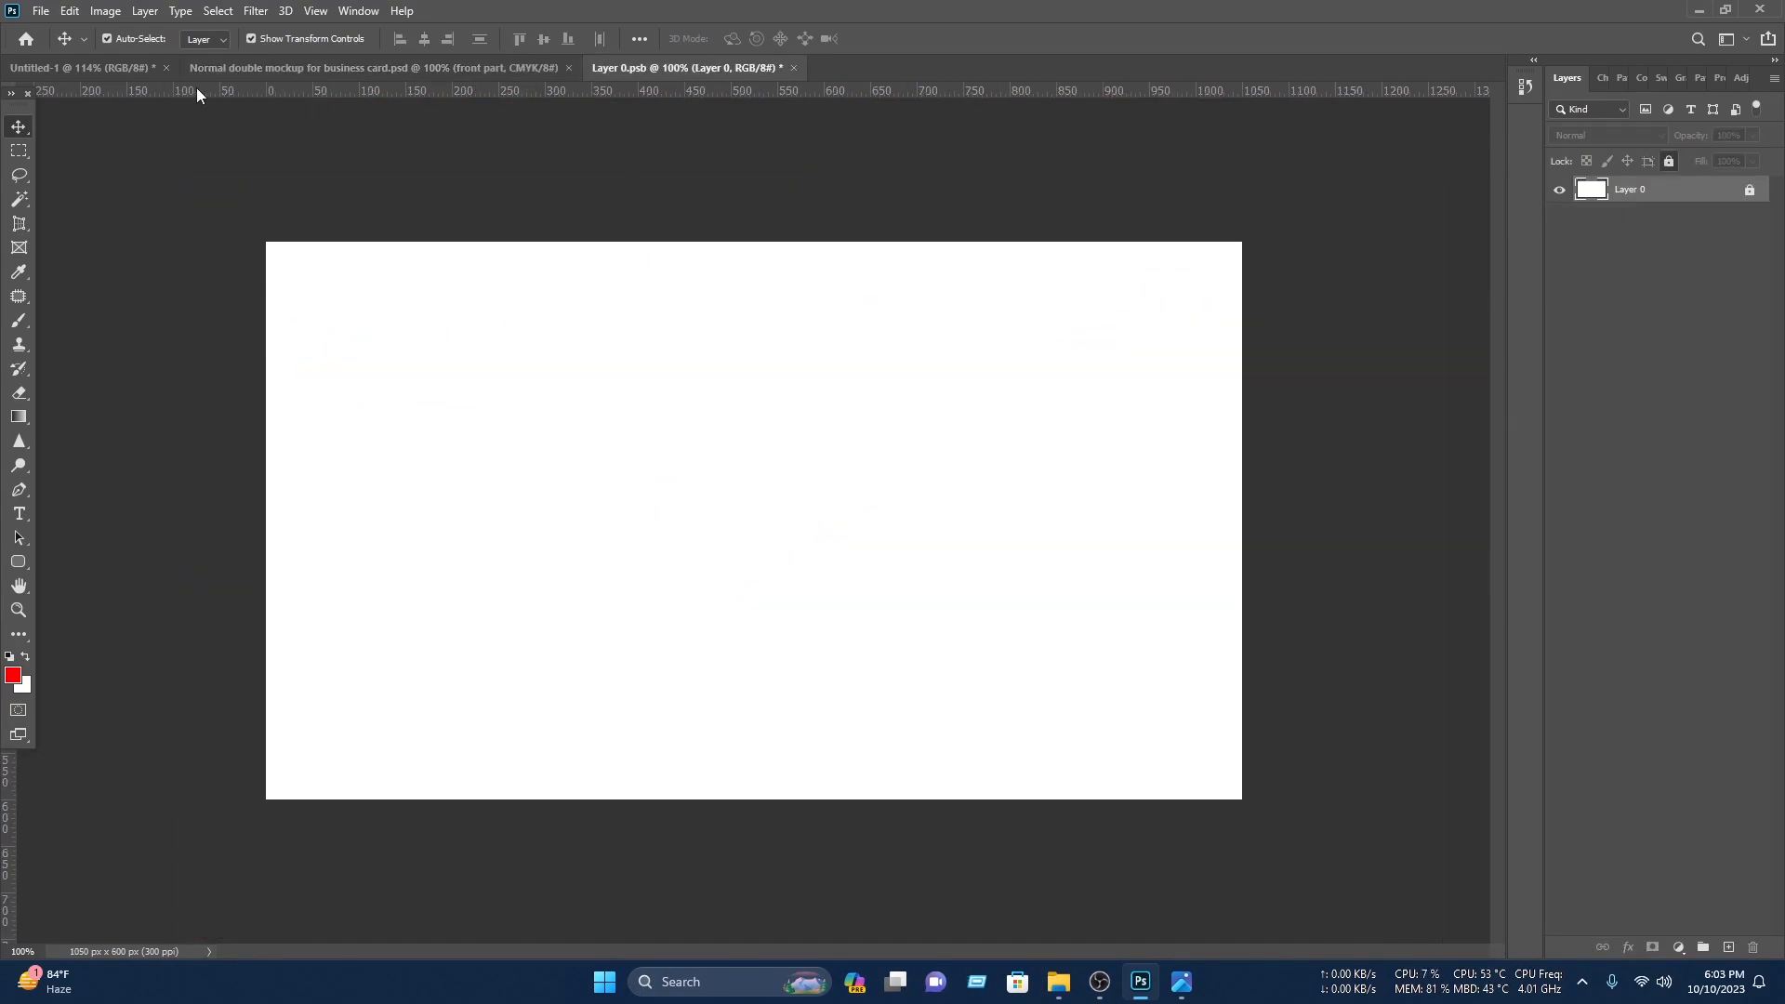
- Return to the red card document Untitled-1 and unlock its Background layer
click(117, 72)
scroll(1746, 613, down, 5)
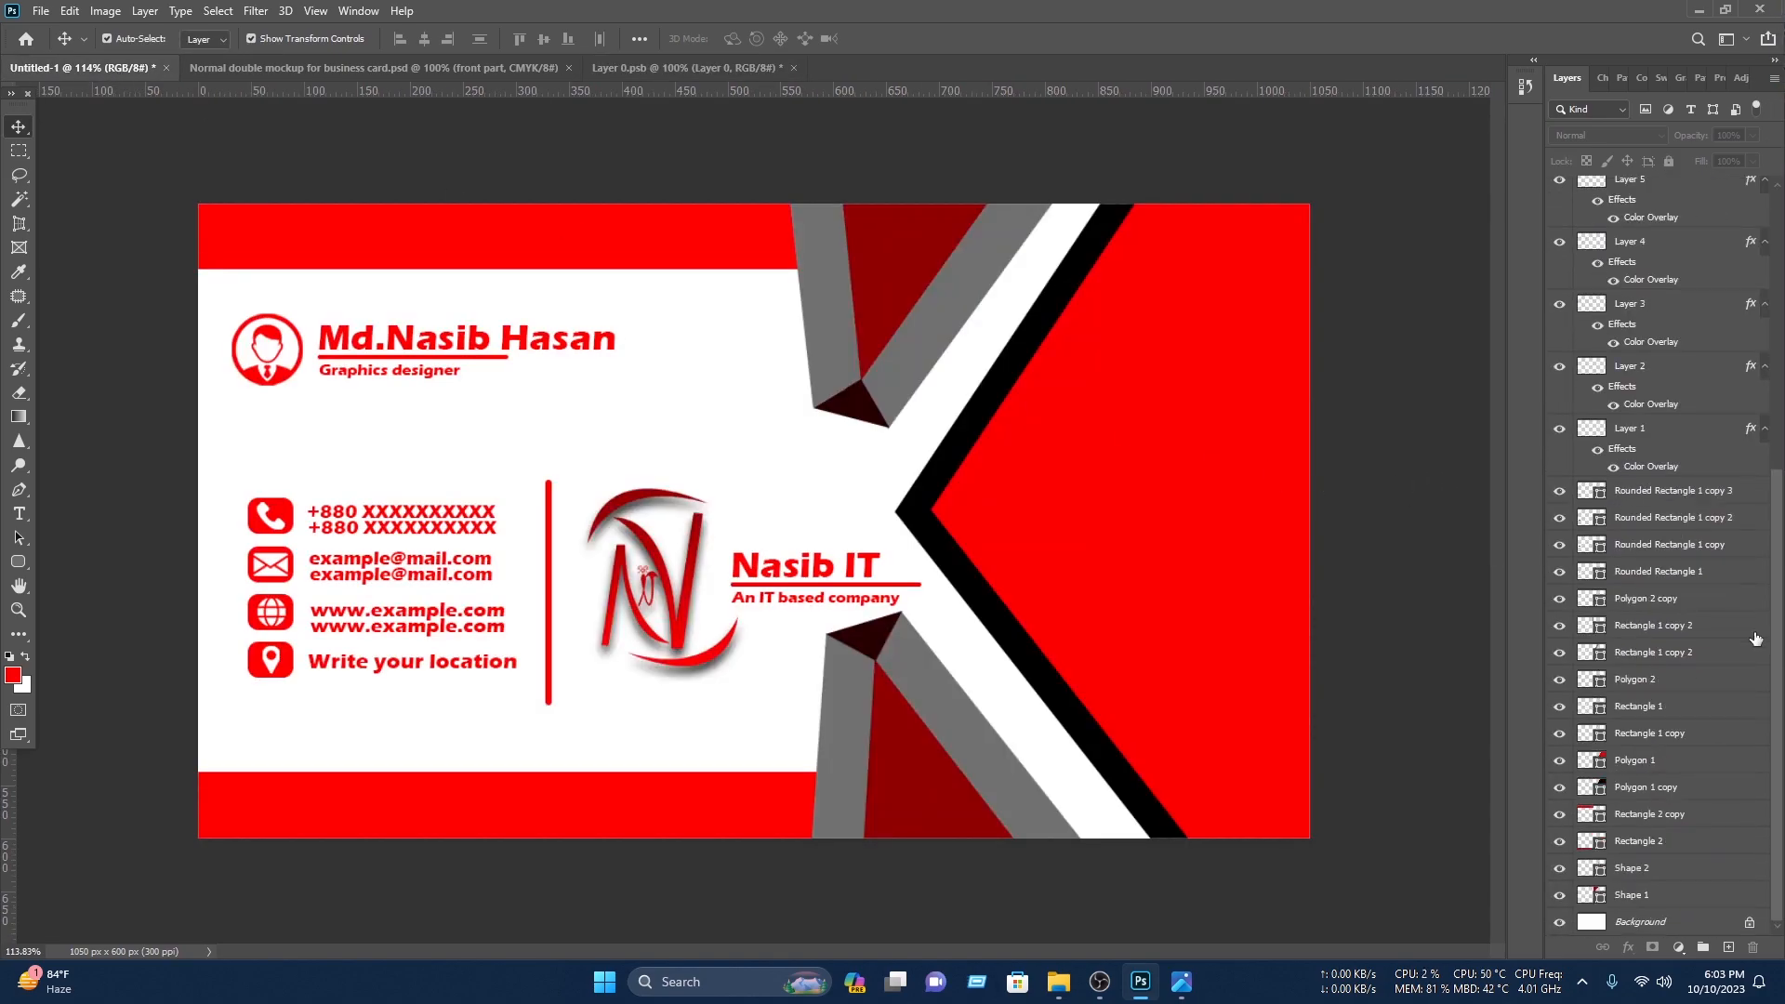
click(1747, 923)
scroll(1662, 814, up, 5)
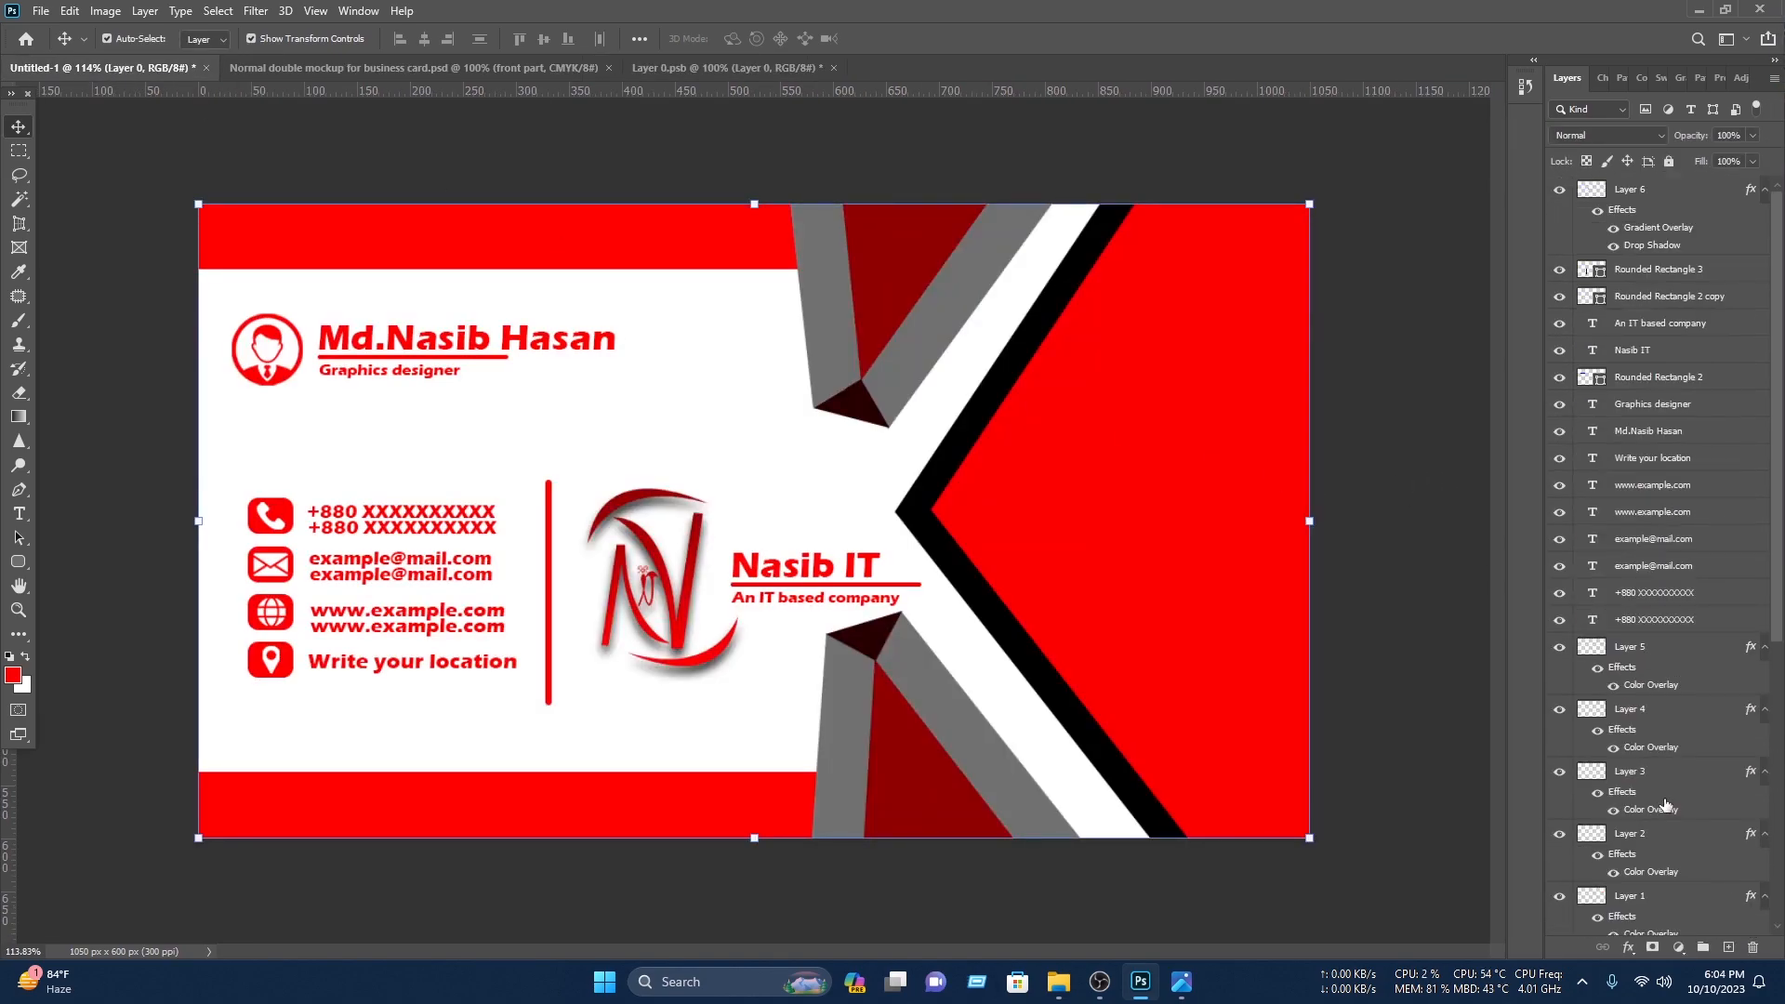
scroll(1662, 814, down, 5)
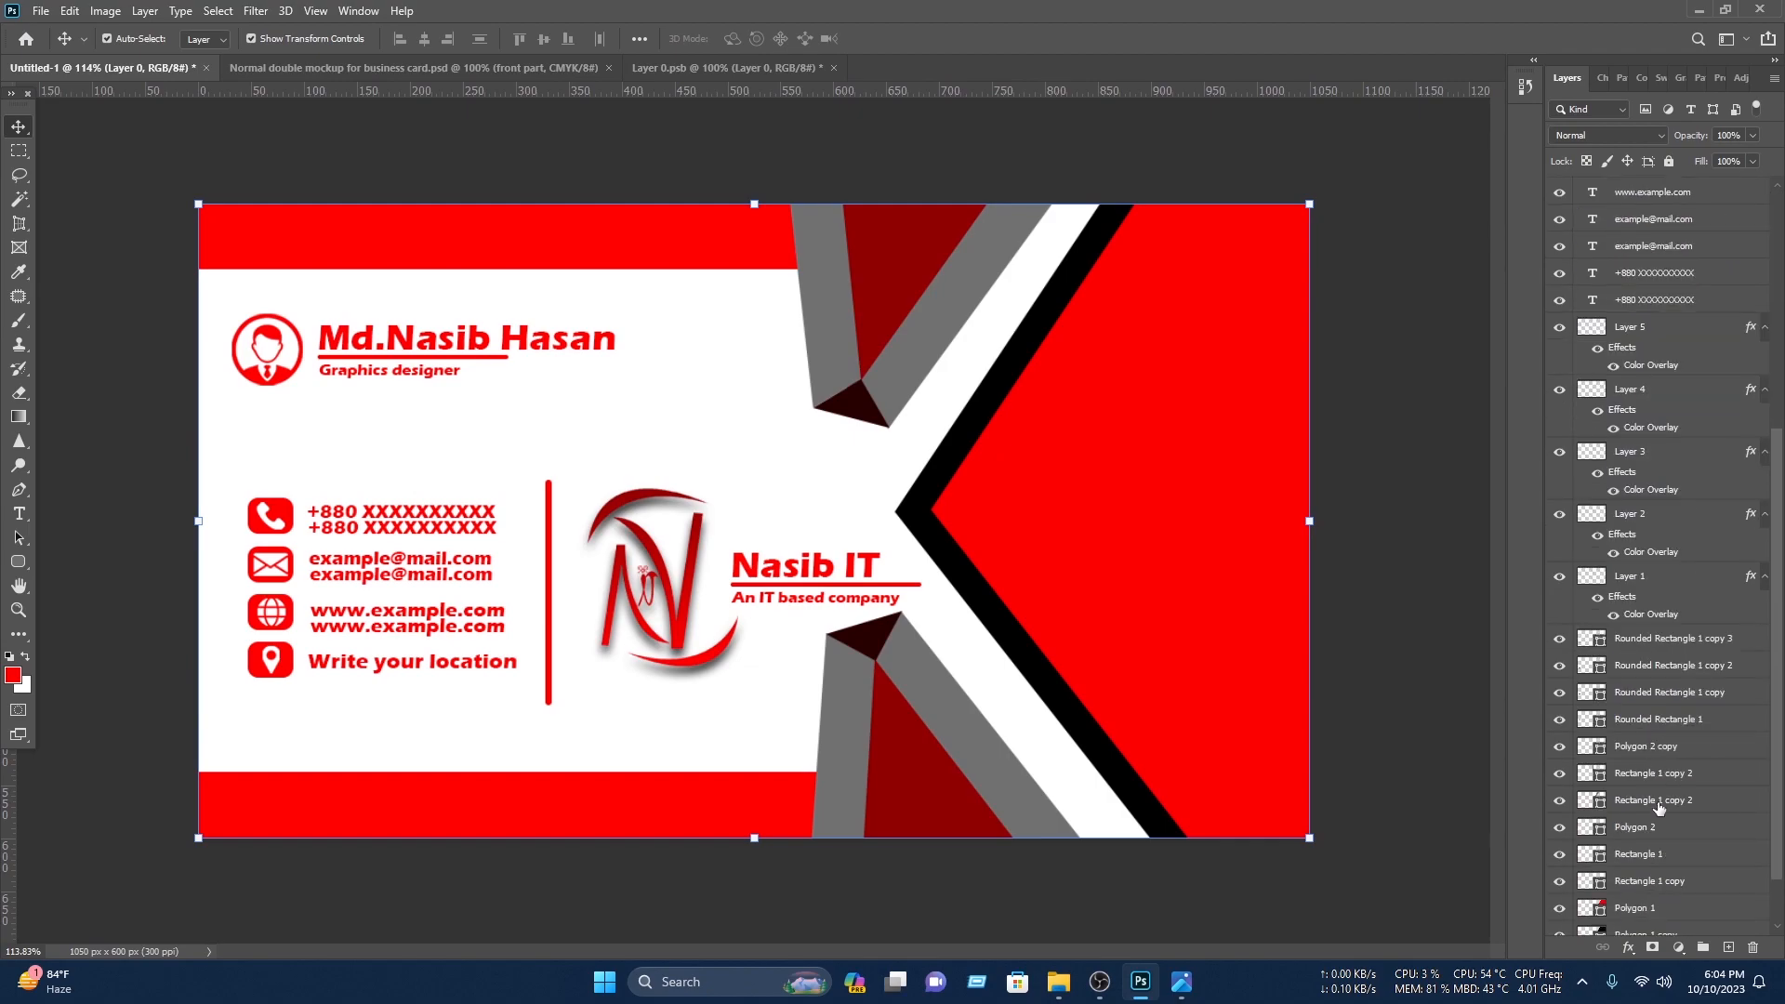
- Select all the red card artwork, bring it into Layer 0.psb and align it with the canvas
click(1362, 903)
drag(1401, 903, 160, 104)
drag(307, 249, 656, 197)
drag(696, 527, 769, 399)
drag(852, 348, 913, 283)
scroll(538, 587, up, 3)
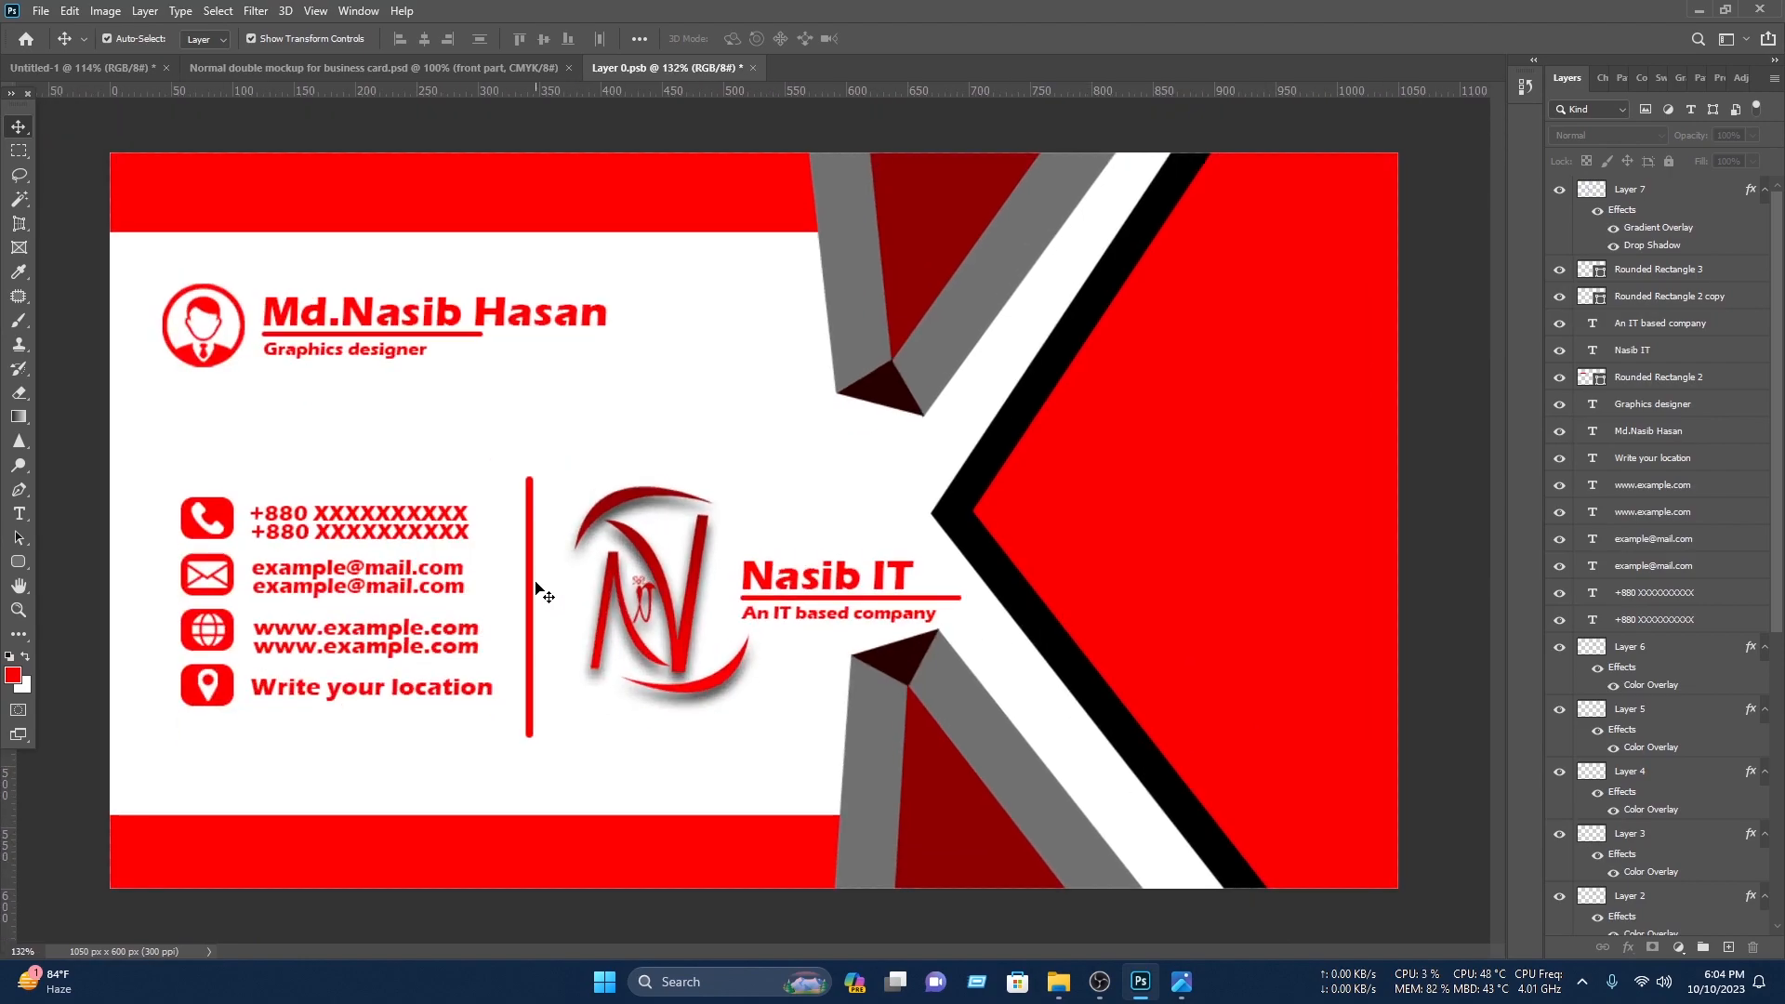
- Save and close the Layer 0.psb smart object and return to the mockup to show the updated card stack
key(ctrl+s)
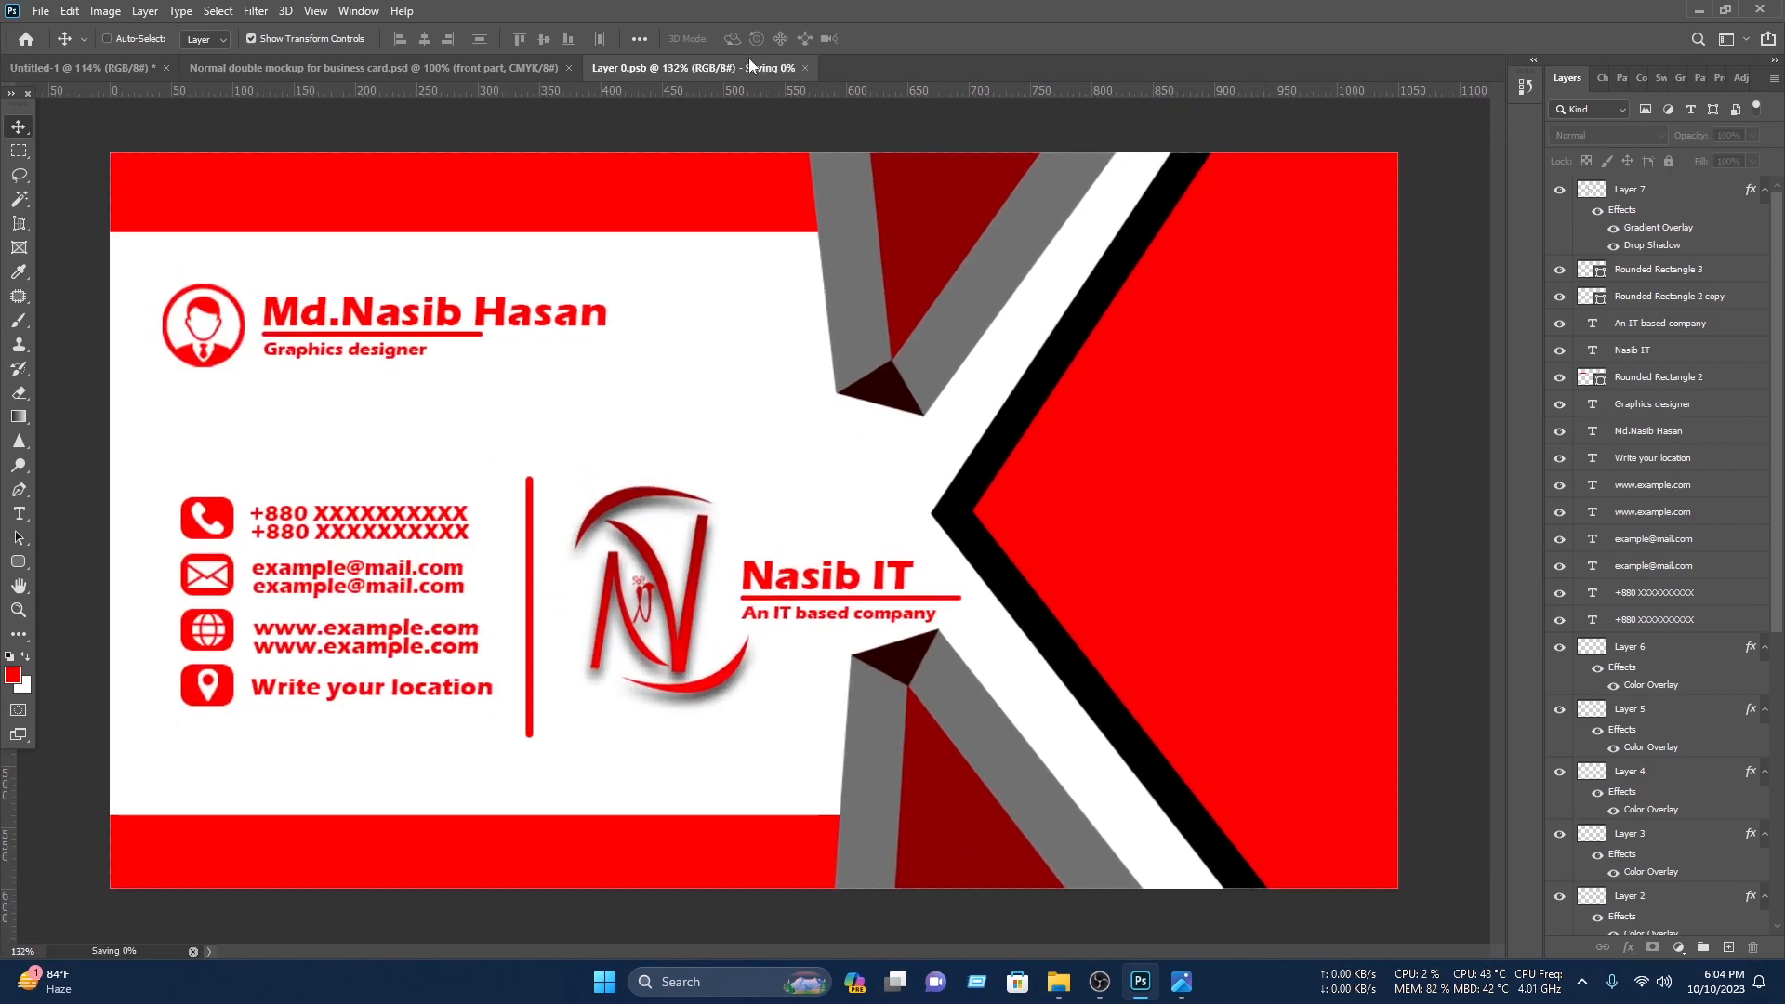
click(746, 67)
click(459, 69)
scroll(656, 294, up, 3)
drag(652, 288, 633, 230)
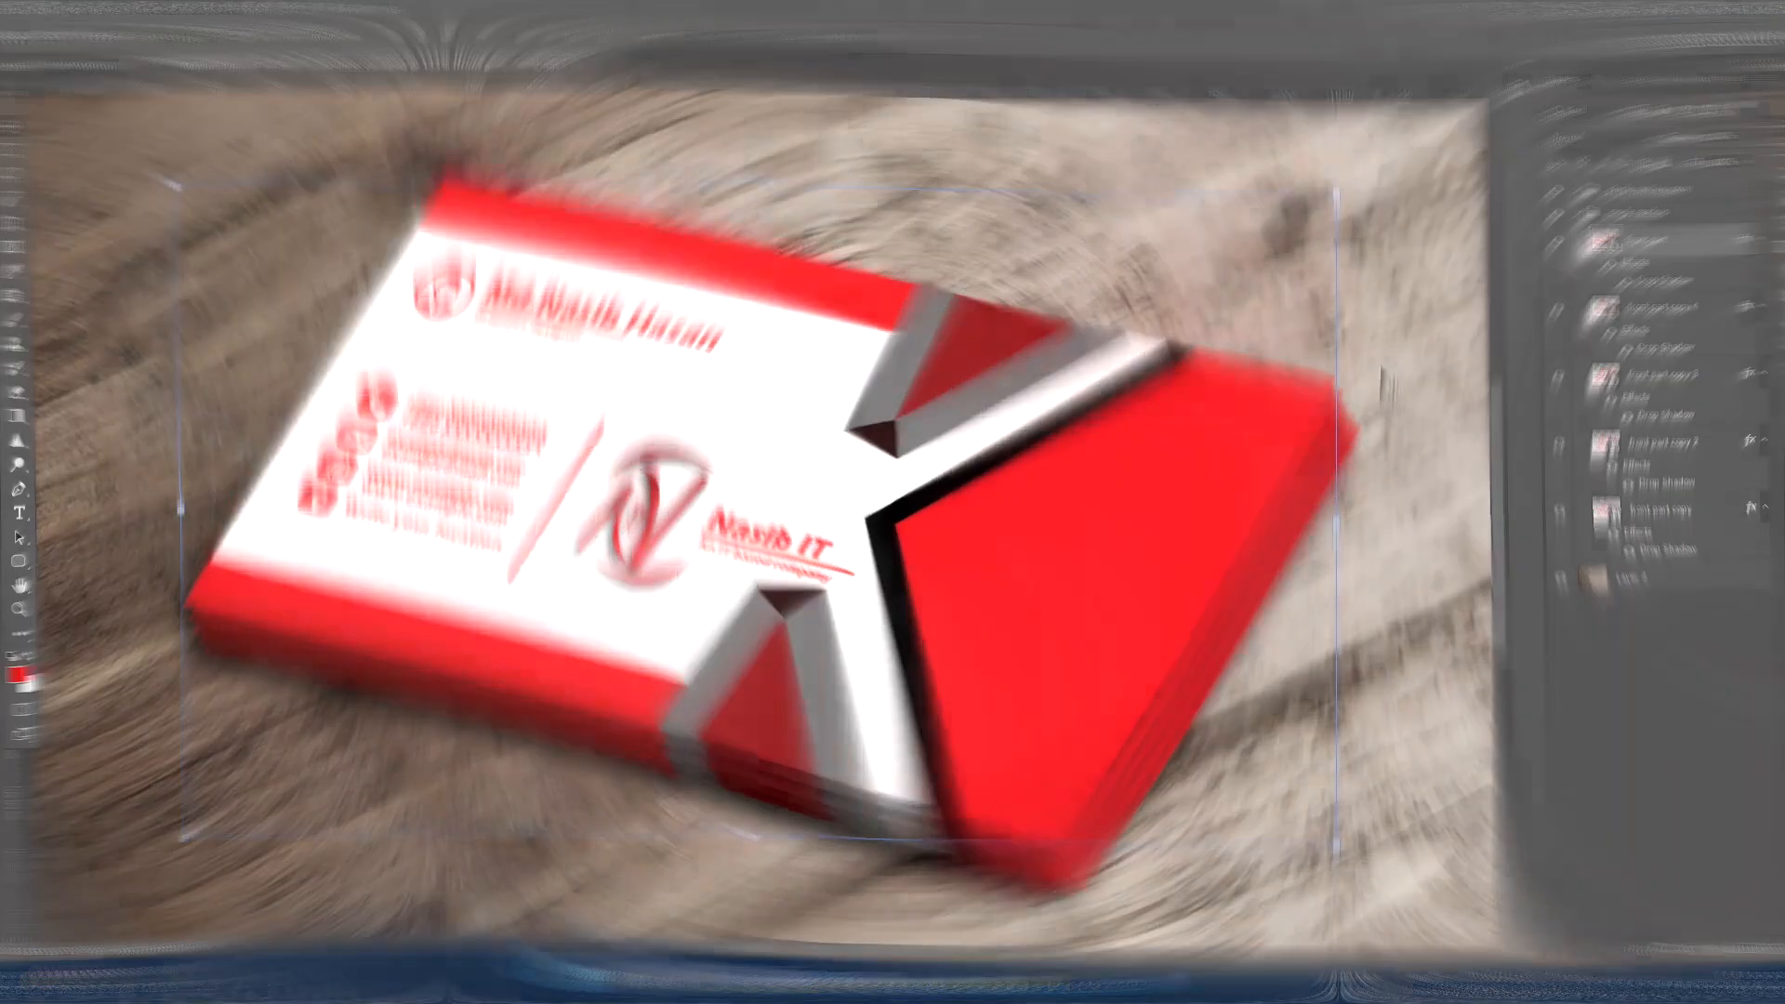
click(1286, 370)
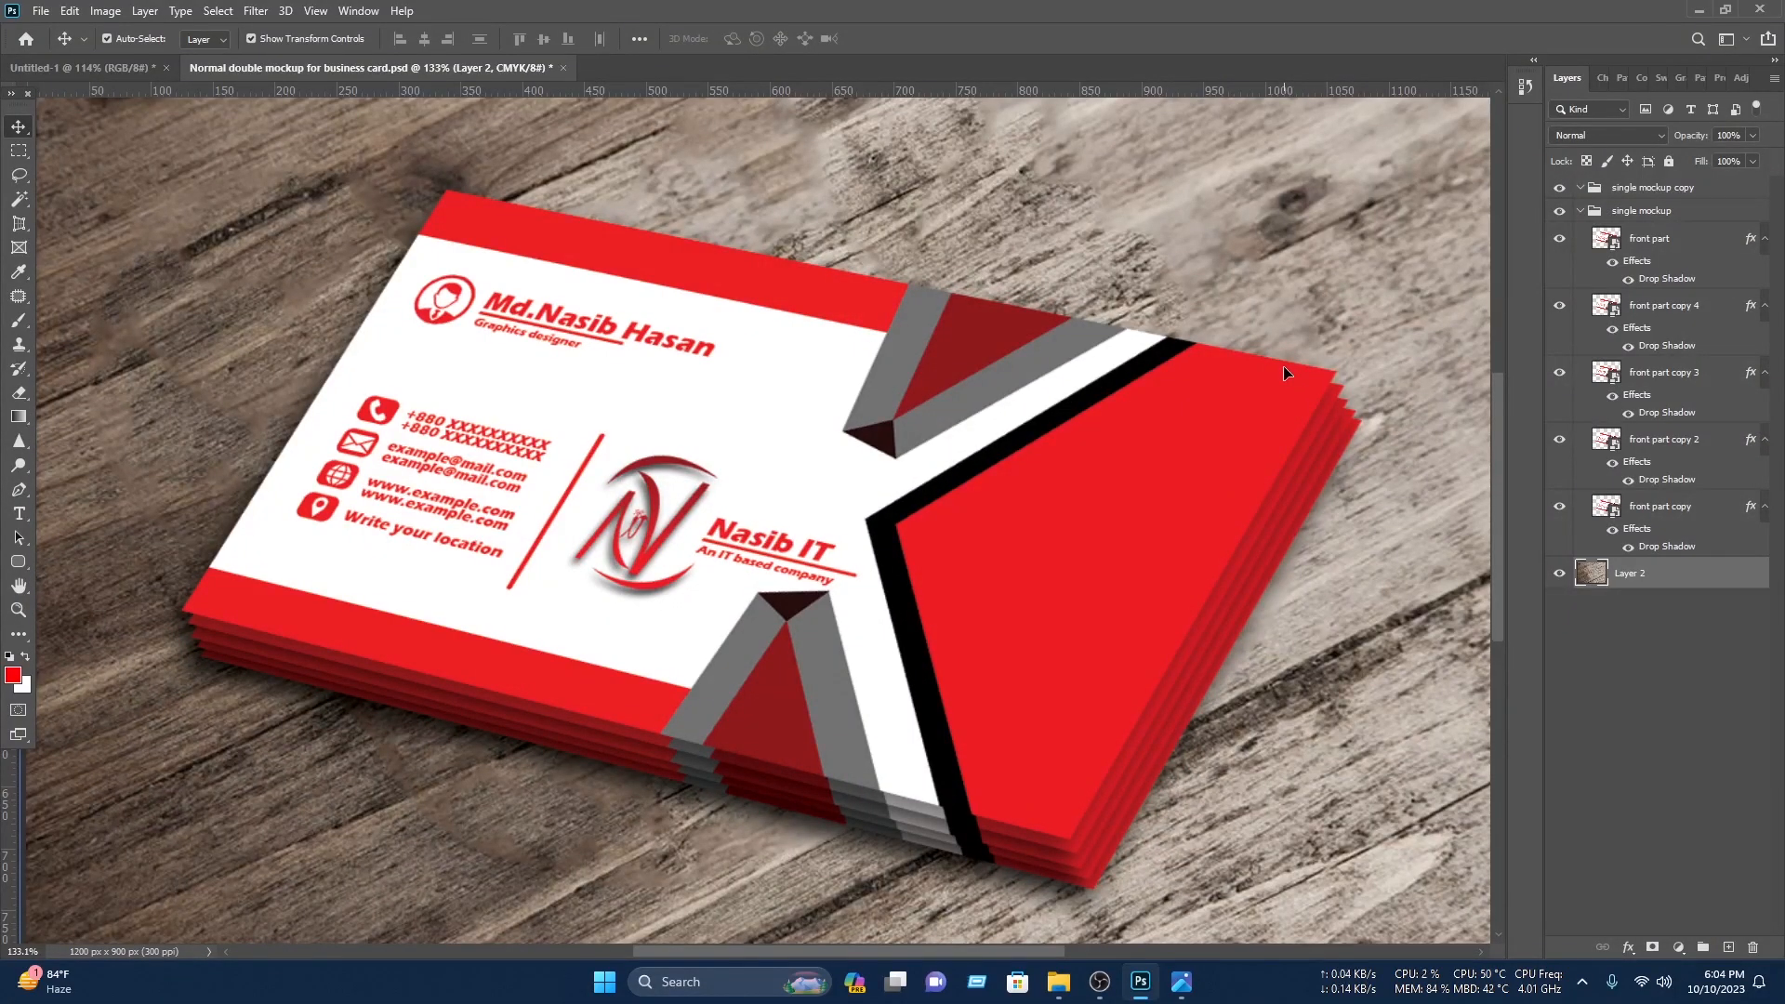